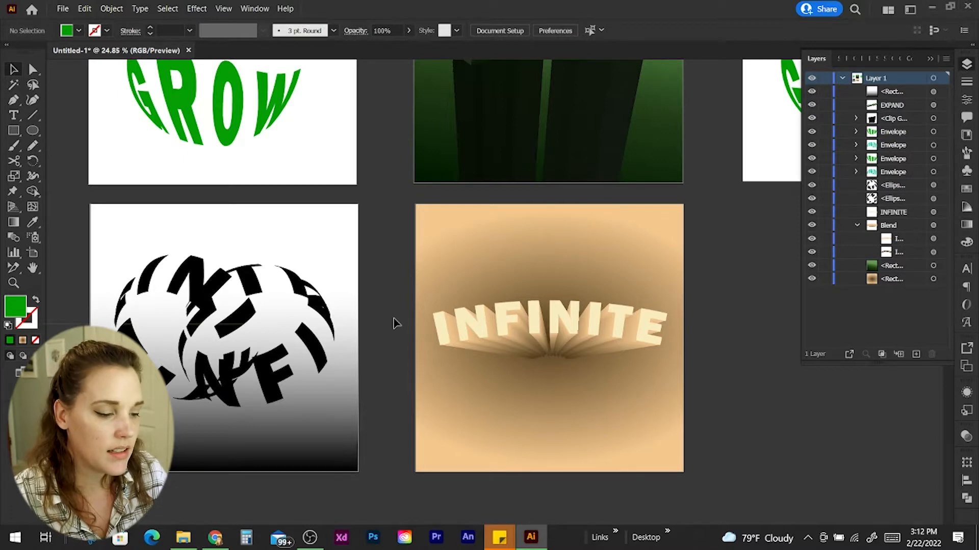
Examine the finished text effect examples, ending with the EVOLVE GROW design and the empty space beside its artboard
{"action": "scroll", "coordinate": [395, 323], "scroll_direction": "up", "scroll_amount": 5}
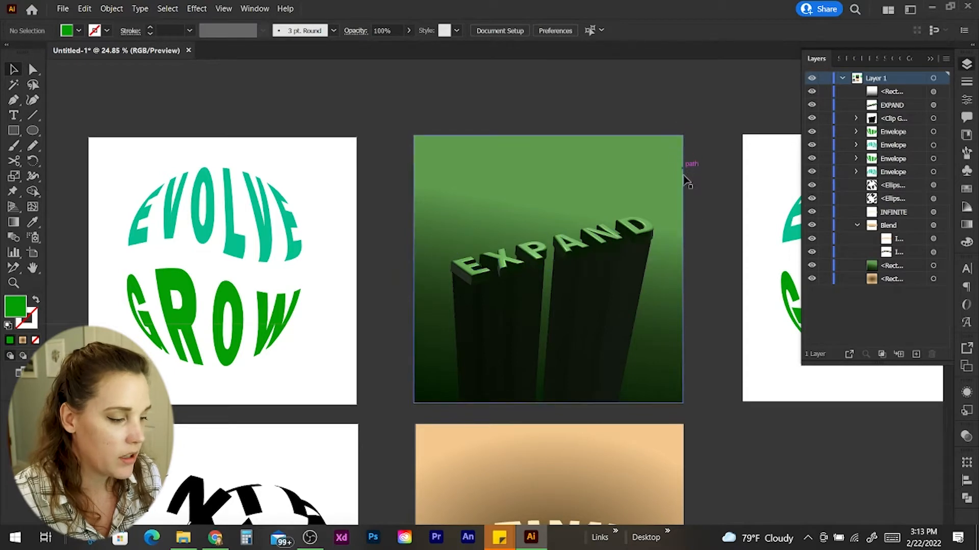
{"action": "scroll", "coordinate": [658, 399], "scroll_direction": "right", "scroll_amount": 5}
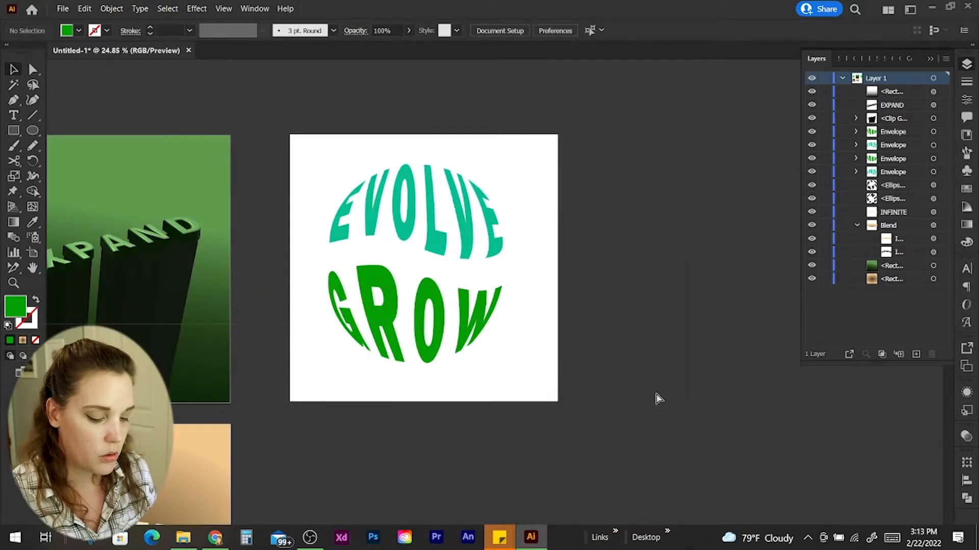
{"action": "scroll", "coordinate": [657, 399], "scroll_direction": "up", "scroll_amount": 3}
{"action": "scroll", "coordinate": [734, 401], "scroll_direction": "right", "scroll_amount": 2}
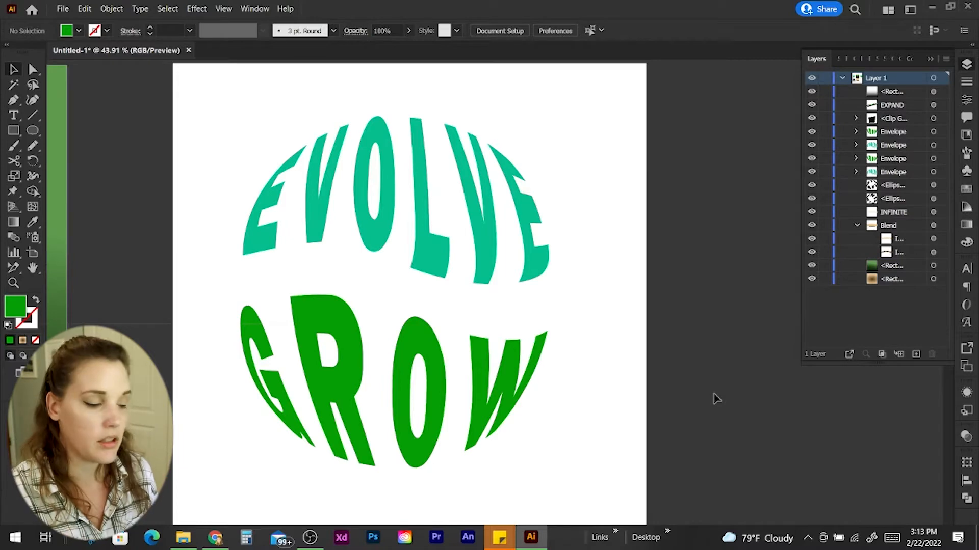
{"action": "key", "text": "z"}
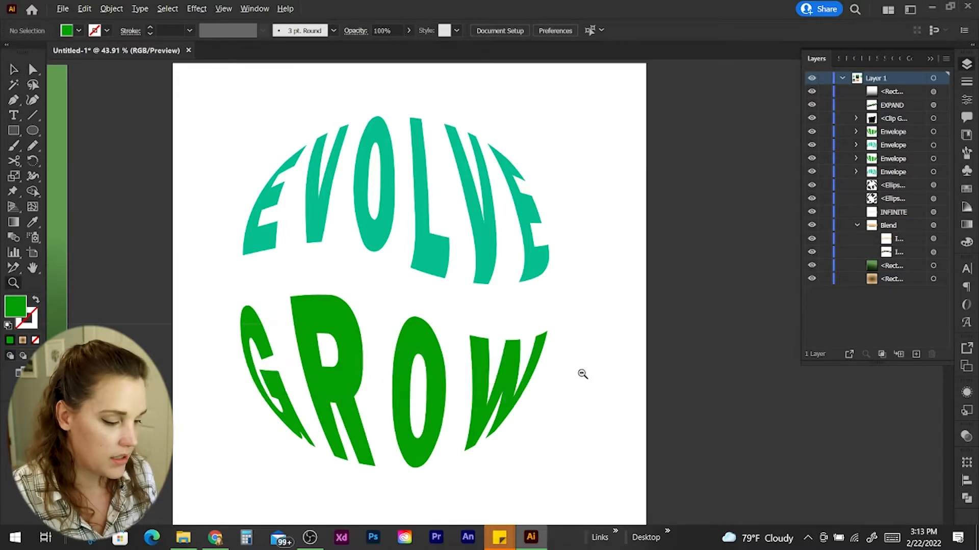
{"action": "left_click_drag", "start_coordinate": [582, 375], "coordinate": [515, 377]}
{"action": "key", "text": "v"}
{"action": "scroll", "coordinate": [392, 436], "scroll_direction": "right", "scroll_amount": 3}
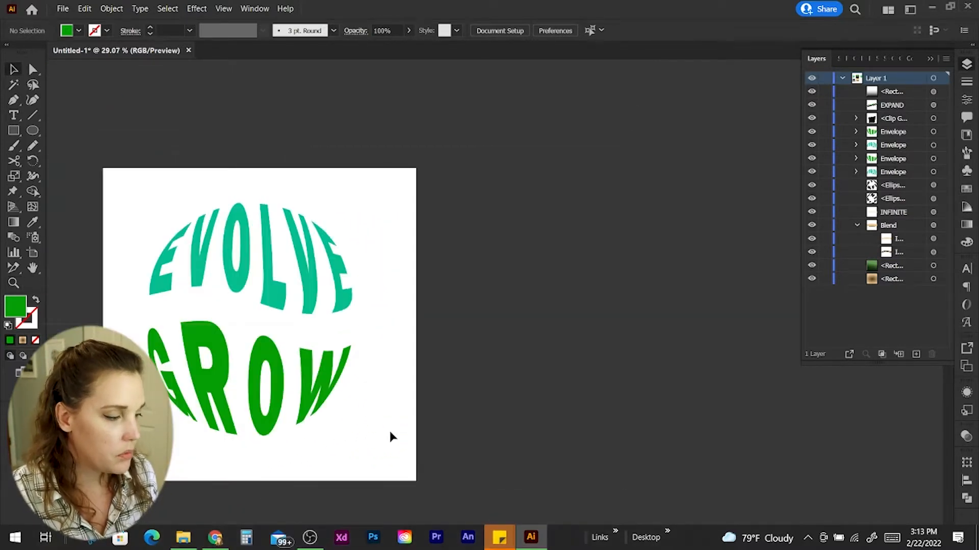
Duplicate the EVOLVE GROW artboard to its right and delete the copied lettering so the new artboard is empty
{"action": "key", "text": "shift+o"}
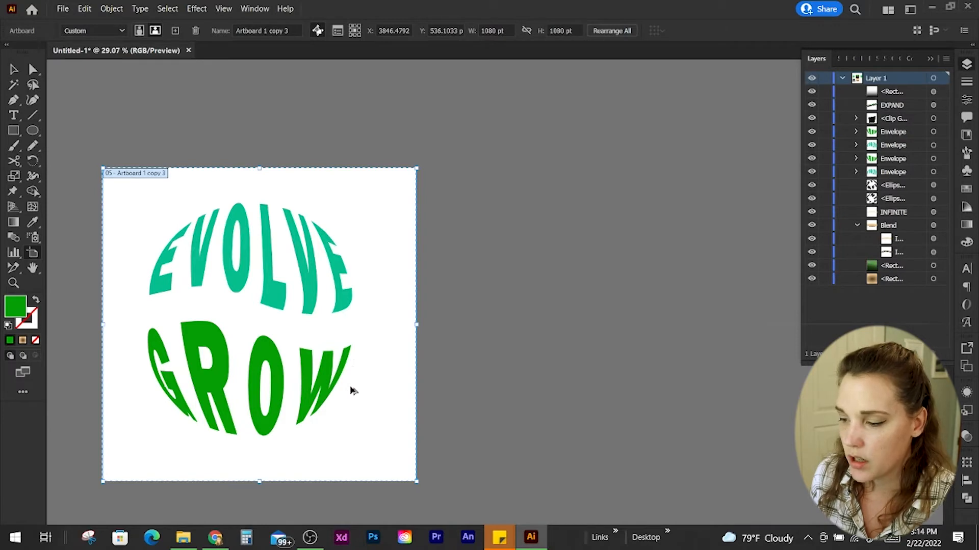
{"action": "left_click_drag", "start_coordinate": [351, 390], "coordinate": [679, 380]}
{"action": "key", "text": "v"}
{"action": "scroll", "coordinate": [659, 261], "scroll_direction": "right", "scroll_amount": 2}
{"action": "left_click_drag", "start_coordinate": [414, 220], "coordinate": [675, 491]}
{"action": "key", "text": "Delete"}
{"action": "scroll", "coordinate": [432, 311], "scroll_direction": "right", "scroll_amount": 2}
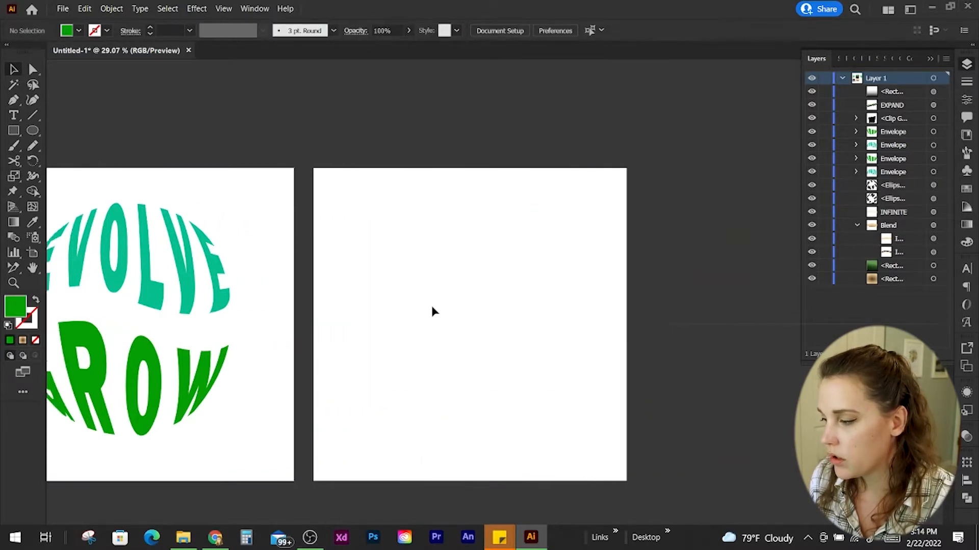
Set the fill to grey #767776 and draw a circle about 602 pt in diameter near the centre of the empty artboard
{"action": "left_click", "coordinate": [33, 132]}
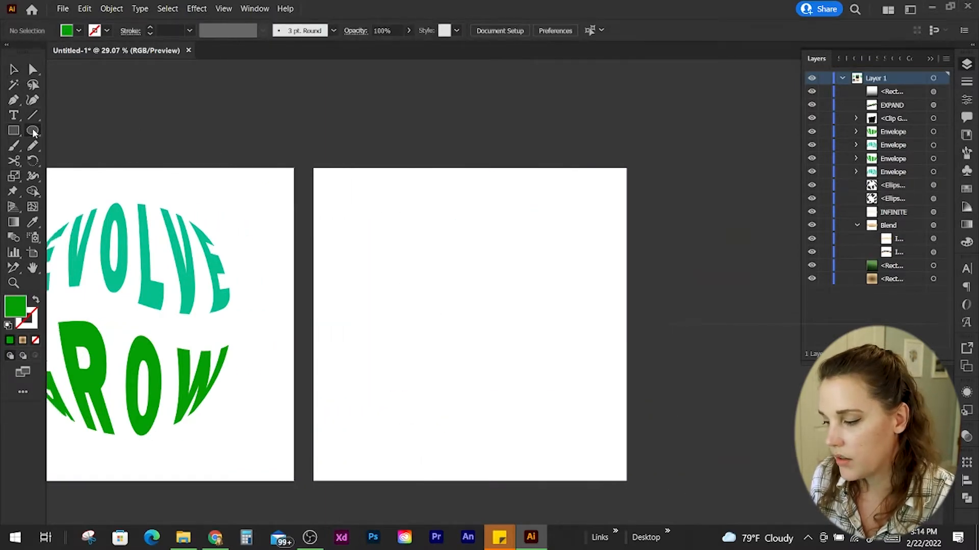
{"action": "double_click", "coordinate": [16, 306]}
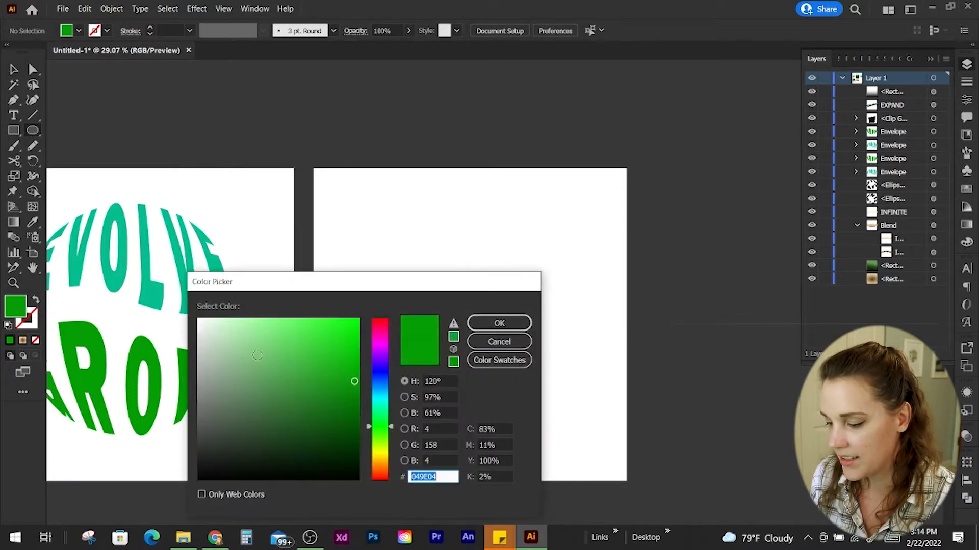
{"action": "left_click", "coordinate": [201, 406]}
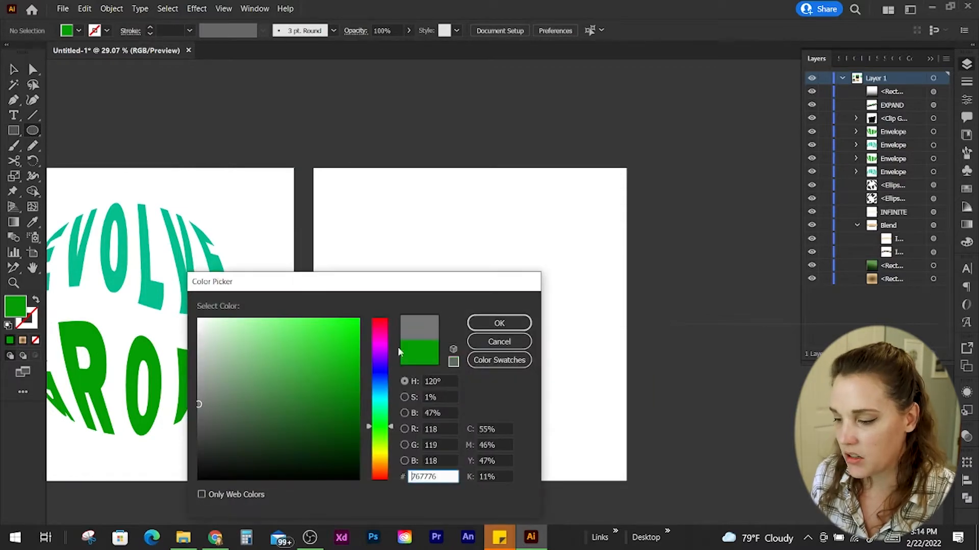
{"action": "left_click", "coordinate": [482, 322]}
{"action": "left_click_drag", "start_coordinate": [422, 255], "coordinate": [597, 431]}
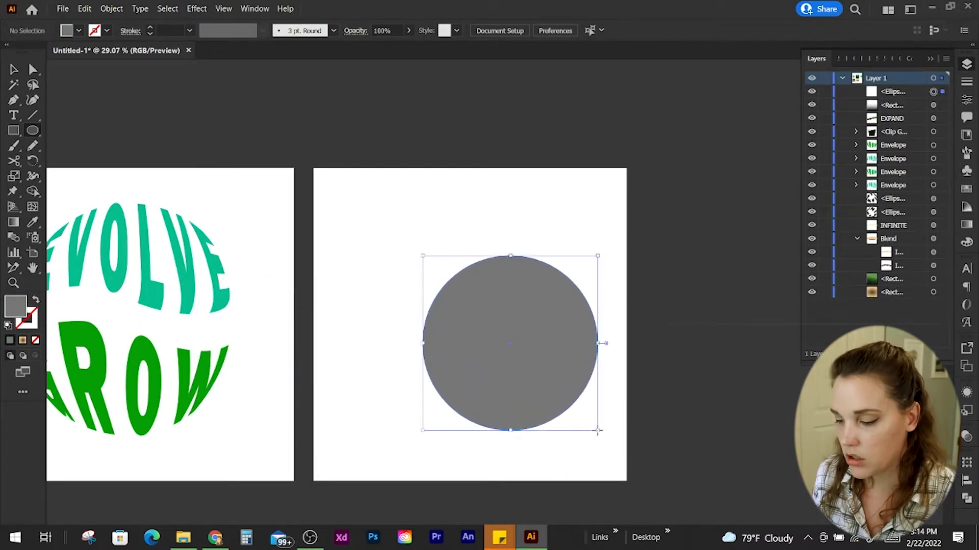
{"action": "key", "text": "v"}
{"action": "left_click_drag", "start_coordinate": [513, 365], "coordinate": [465, 350]}
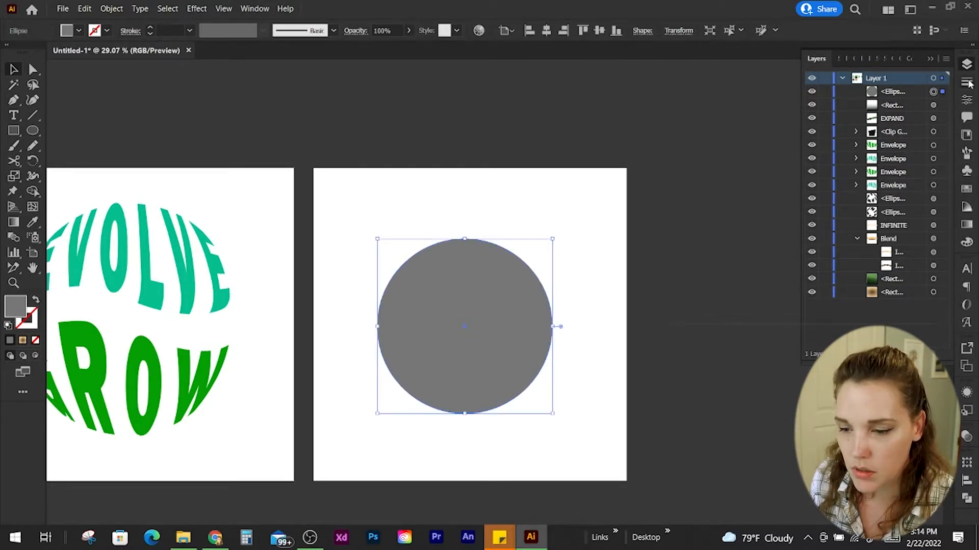
{"action": "left_click", "coordinate": [967, 100]}
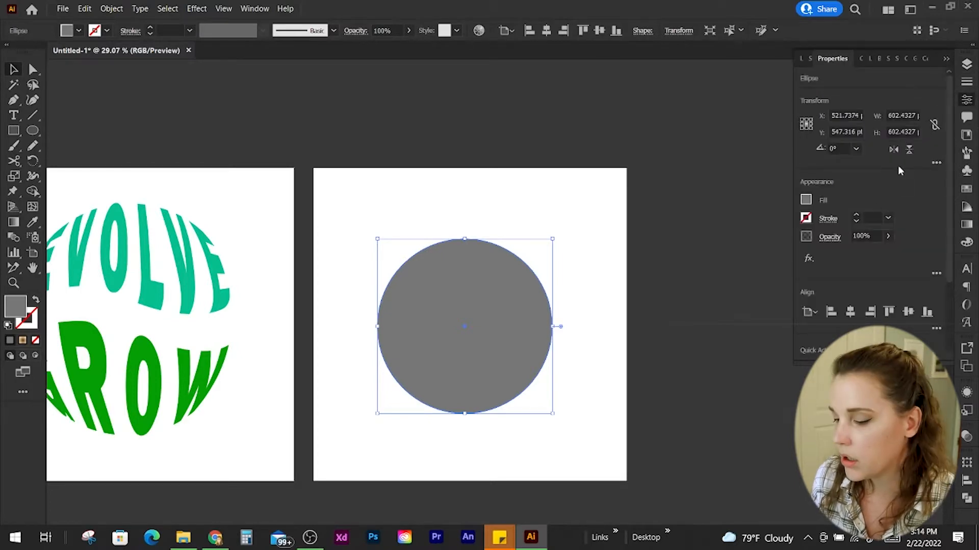
{"action": "left_click", "coordinate": [539, 253]}
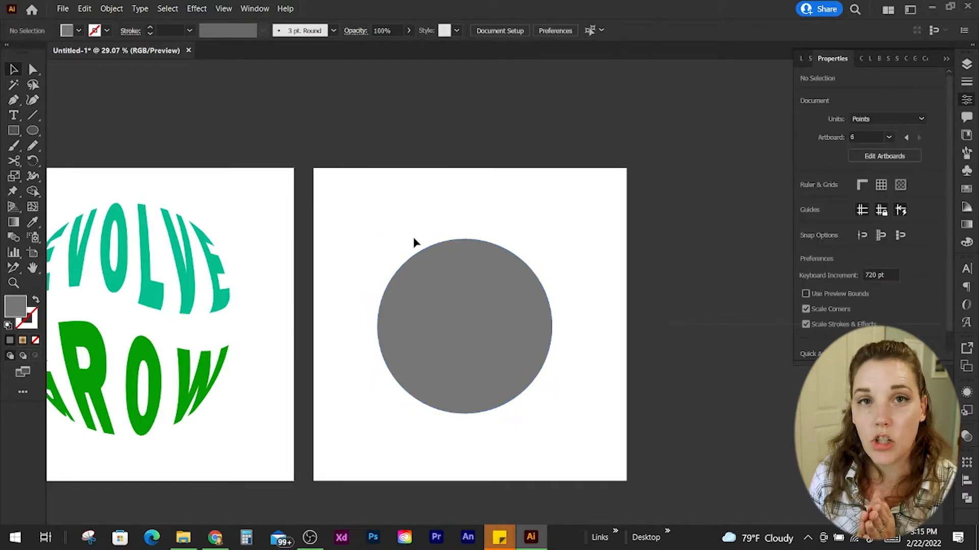
Draw a wavy open path across the middle of the circle with the Pen tool and swap its fill and stroke
{"action": "left_click", "coordinate": [13, 100]}
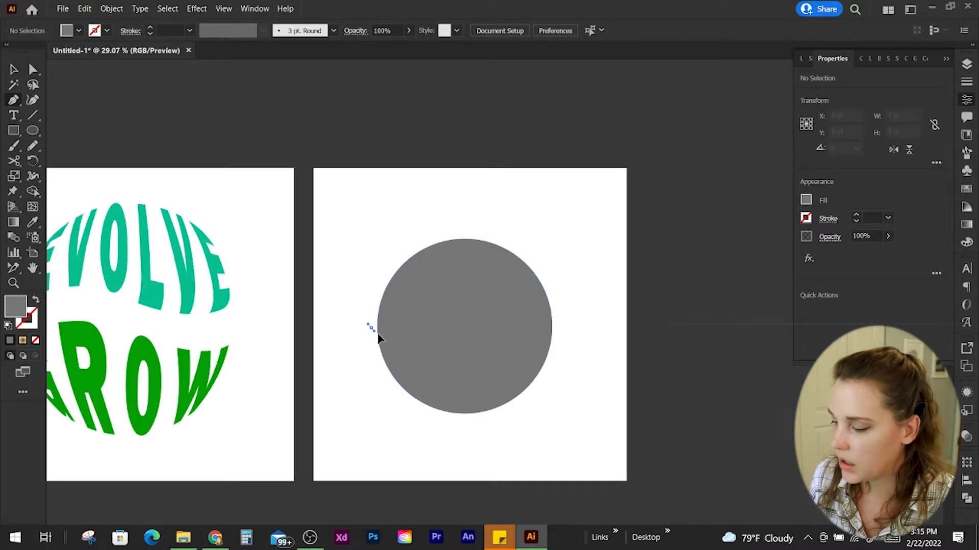
{"action": "left_click", "coordinate": [463, 324]}
{"action": "left_click_drag", "start_coordinate": [559, 352], "coordinate": [588, 334]}
{"action": "key", "text": "v"}
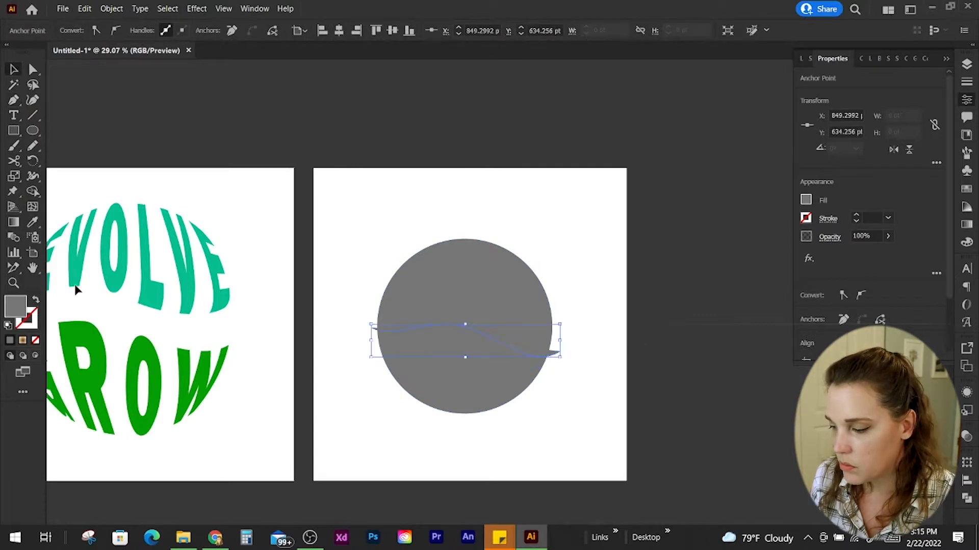
{"action": "left_click", "coordinate": [36, 300]}
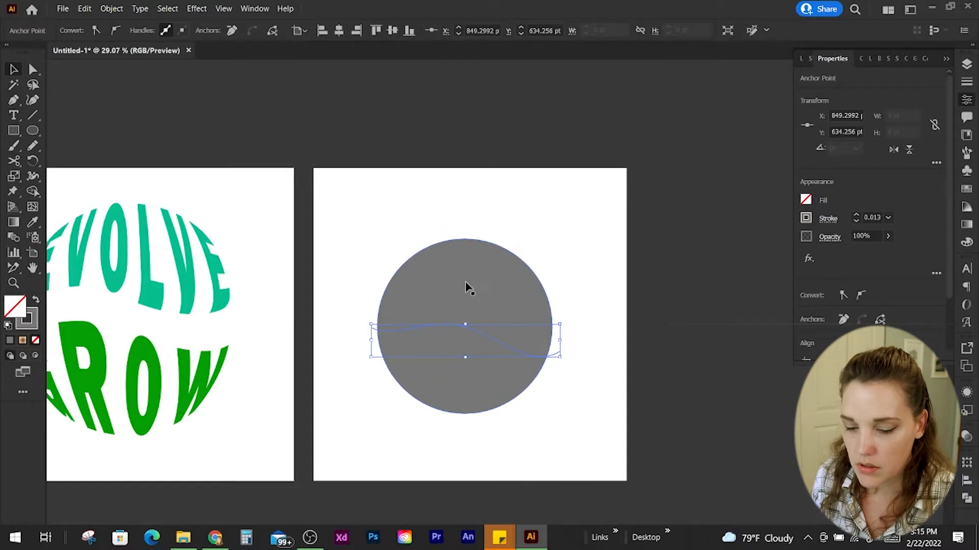
Select the wavy path together with the circle and split them with the Pathfinder Divide operation
{"action": "left_click", "coordinate": [777, 297], "text": "shift"}
{"action": "left_click", "coordinate": [967, 499]}
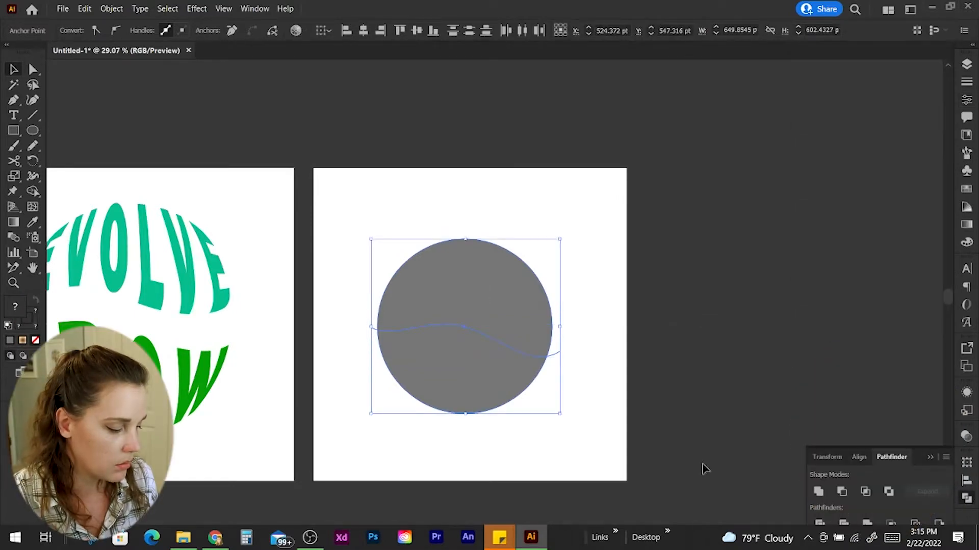
{"action": "left_click", "coordinate": [819, 524]}
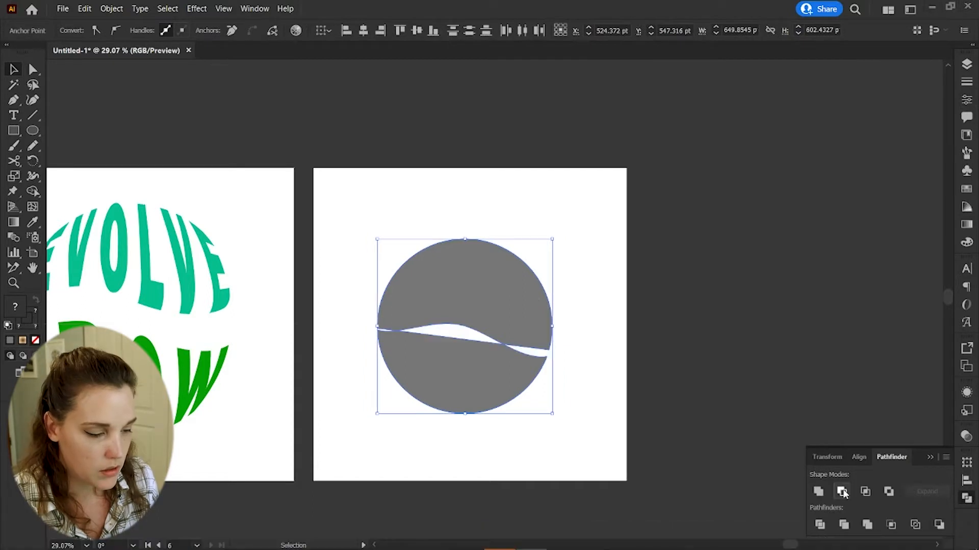
Move the circle's upper piece up to open a gap and remove the extra anchor points from its wavy lower edge
{"action": "key", "text": "a"}
{"action": "left_click", "coordinate": [479, 288]}
{"action": "key", "text": "v"}
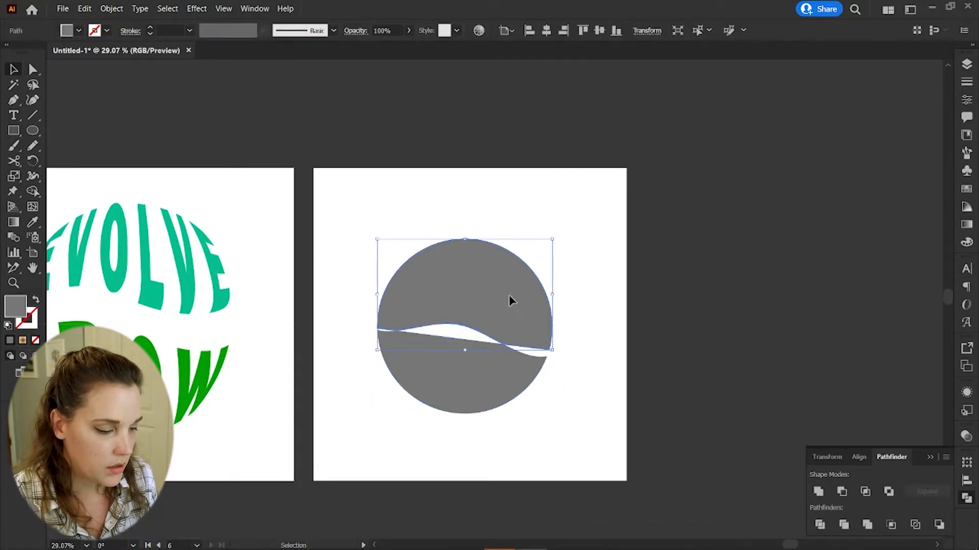
{"action": "key", "text": "a"}
{"action": "left_click_drag", "start_coordinate": [511, 301], "coordinate": [512, 279]}
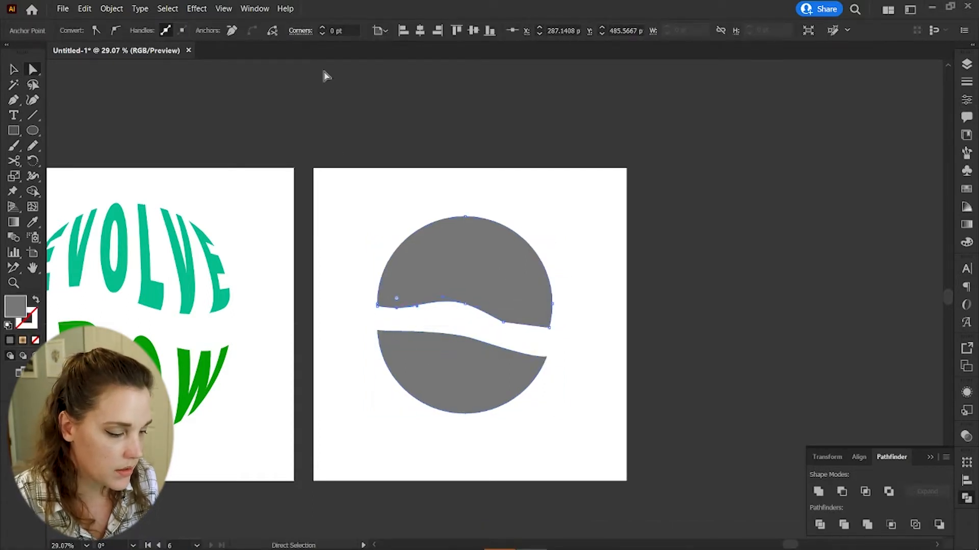
{"action": "key", "text": "v"}
{"action": "left_click", "coordinate": [655, 317]}
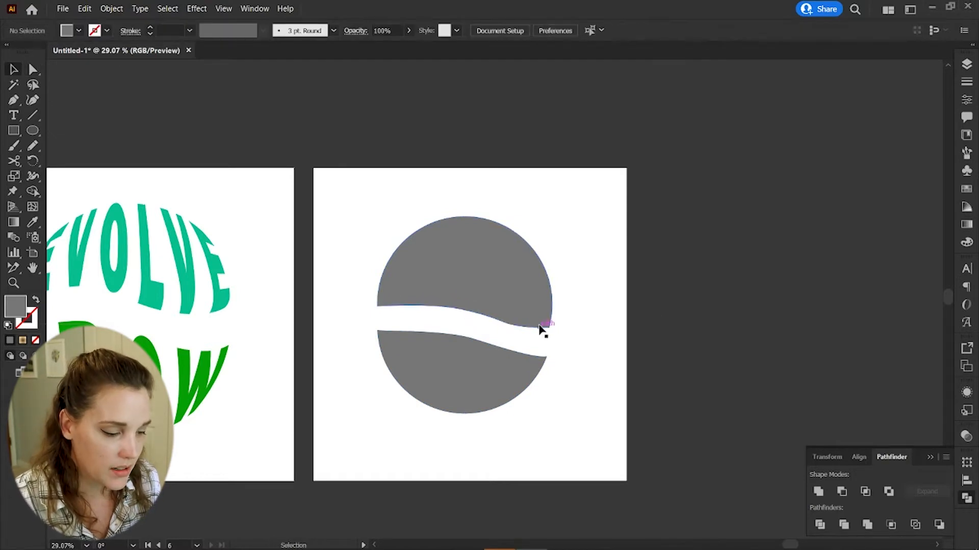
{"action": "key", "text": "a"}
{"action": "left_click", "coordinate": [543, 327]}
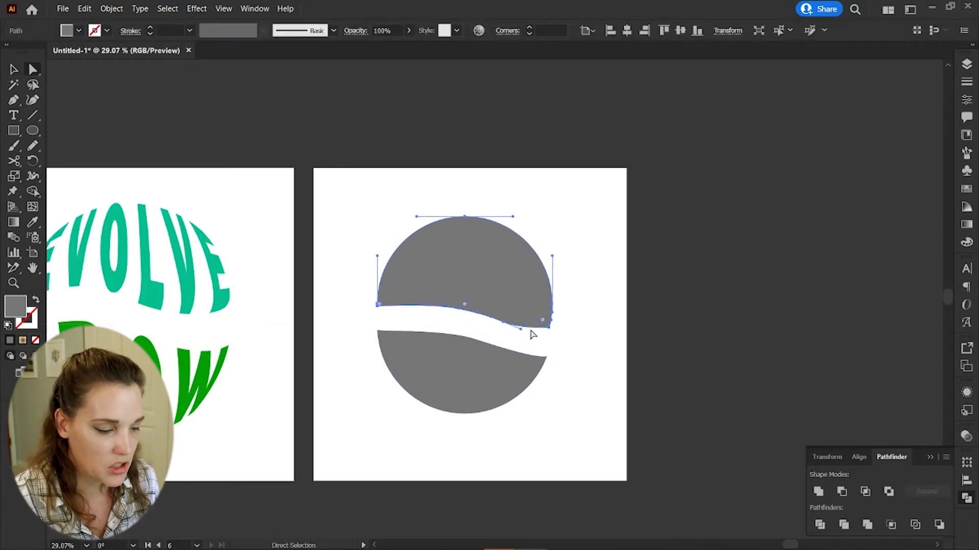
{"action": "left_click", "coordinate": [573, 333]}
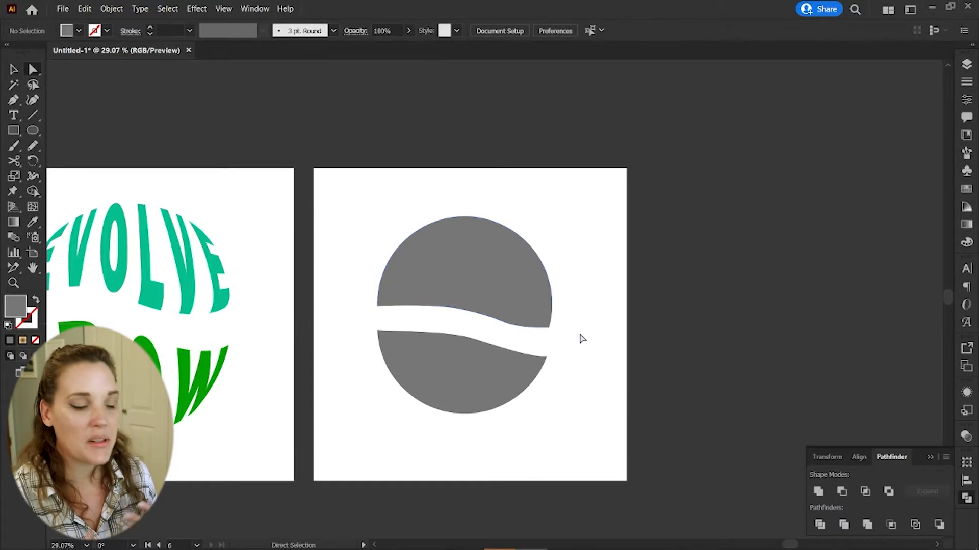
{"action": "key", "text": "v"}
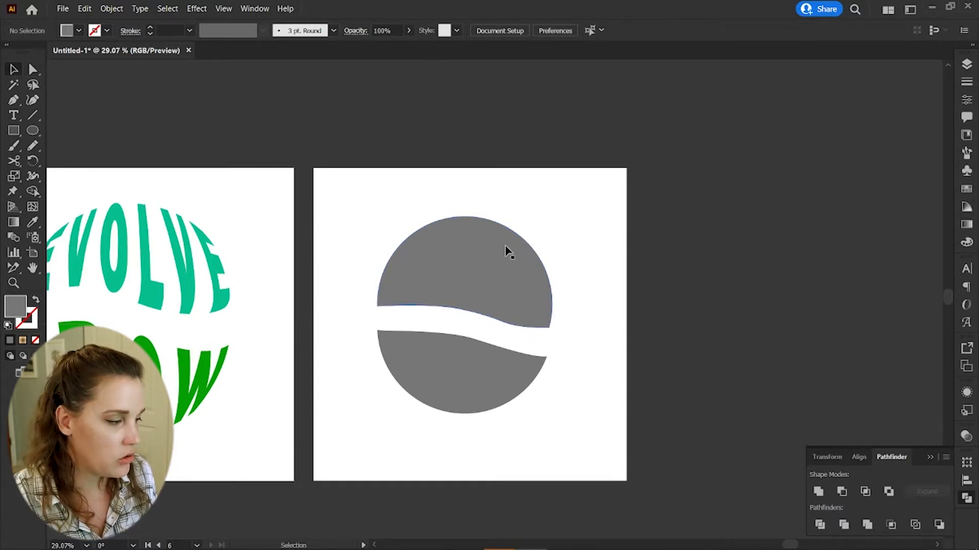
Add the point text EVOLVE above the divided circle
{"action": "key", "text": "t"}
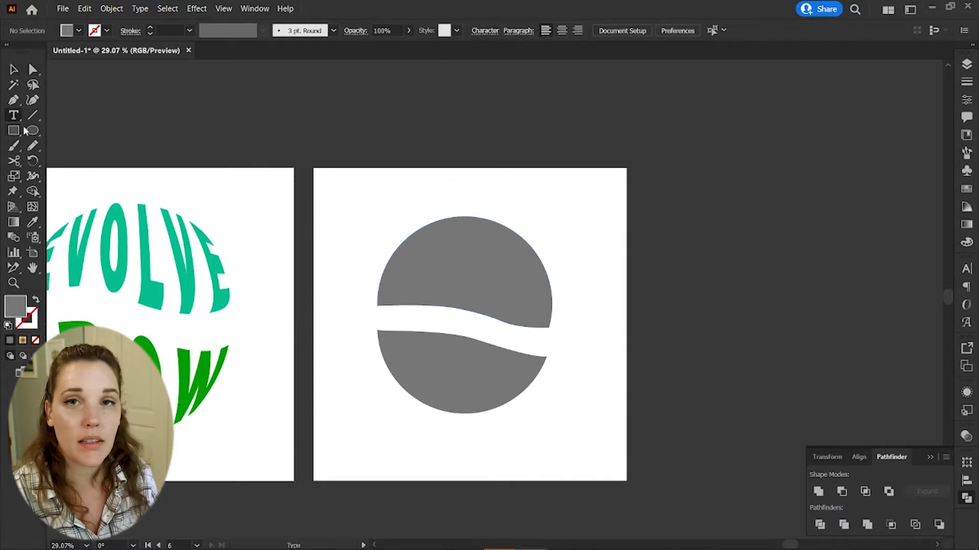
{"action": "left_click", "coordinate": [408, 193]}
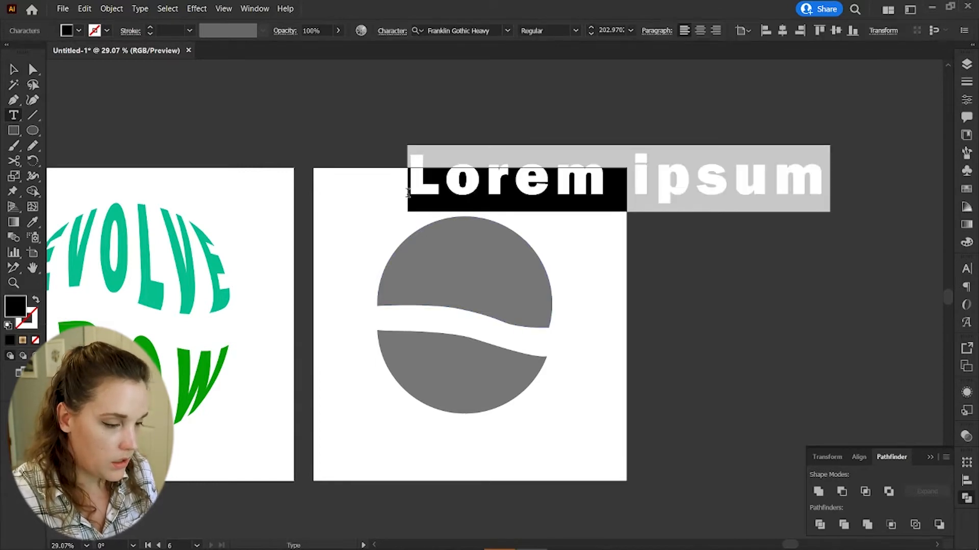
{"action": "type", "text": "EVOLVE"}
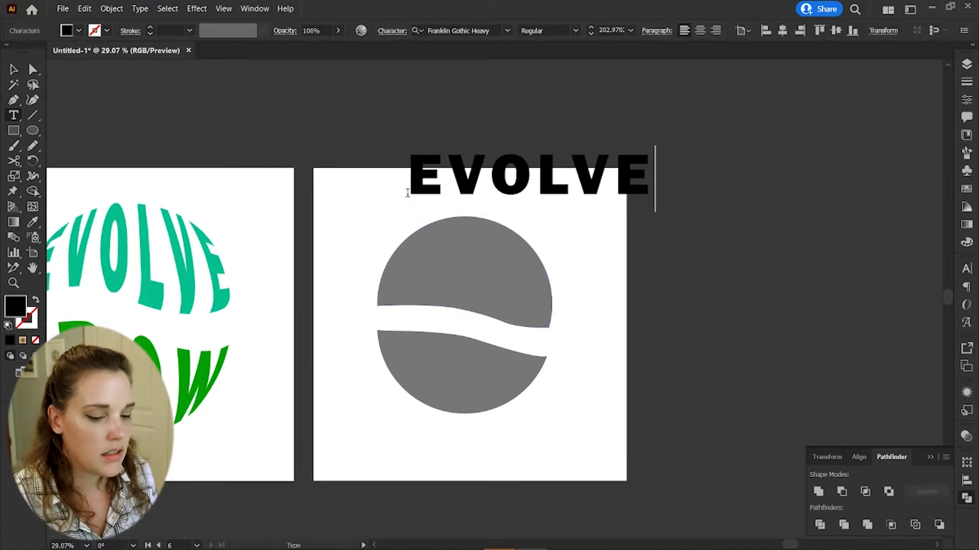
{"action": "left_click", "coordinate": [13, 69]}
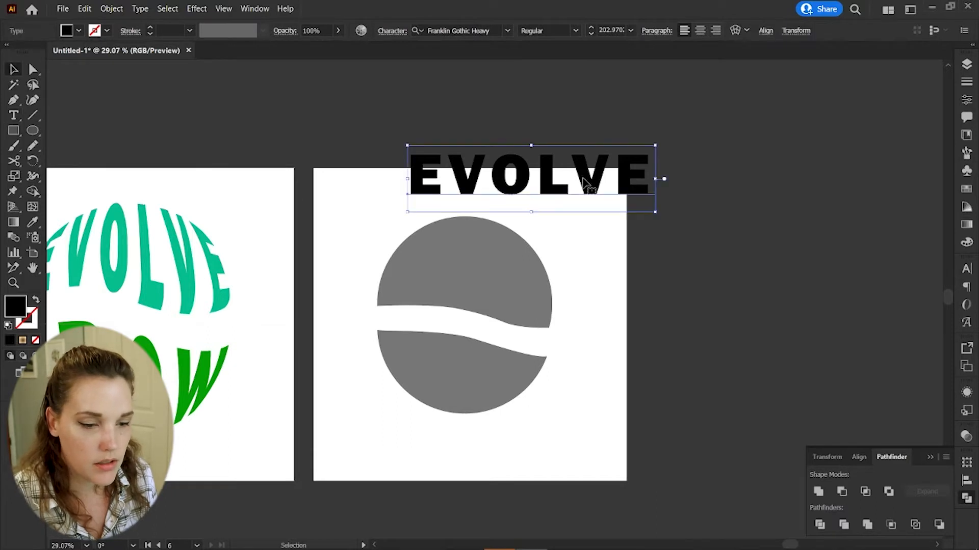
Centre the EVOLVE text over the circle and give it the teal colour sampled from the finished EVOLVE lettering
{"action": "left_click", "coordinate": [966, 102]}
{"action": "left_click_drag", "start_coordinate": [569, 186], "coordinate": [506, 204]}
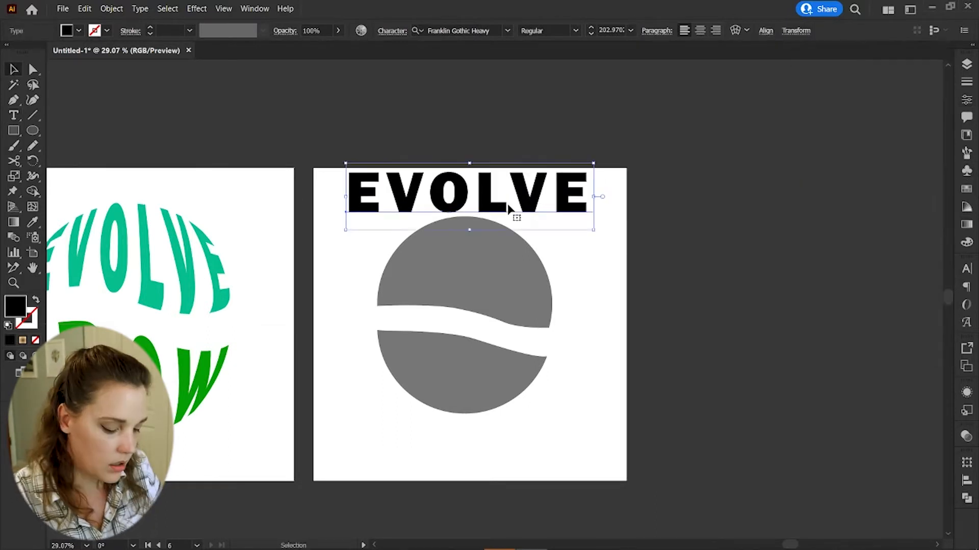
{"action": "key", "text": "i"}
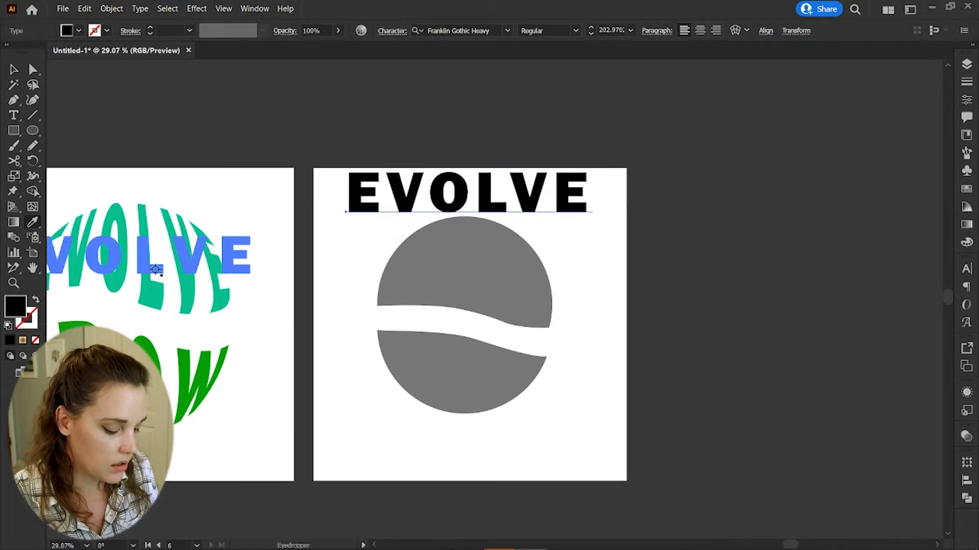
{"action": "left_click", "coordinate": [183, 306]}
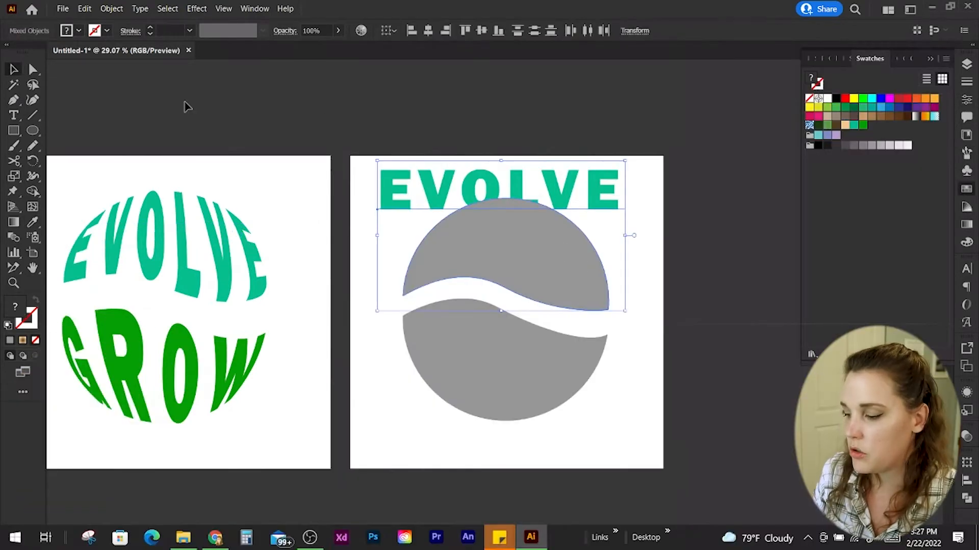
Warp the EVOLVE text into the upper half-circle shape with Envelope Distort, Make with Top Object
{"action": "left_click", "coordinate": [111, 9]}
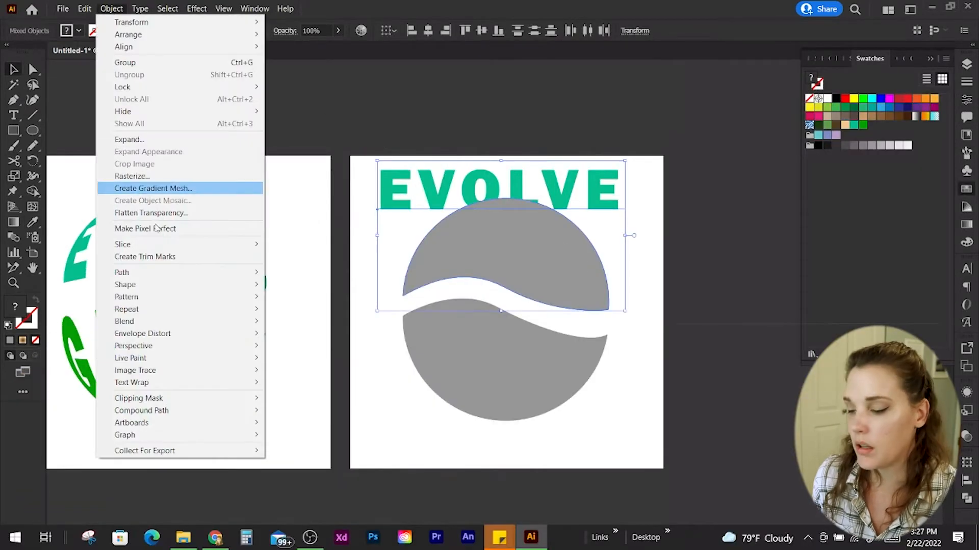
{"action": "mouse_move", "coordinate": [164, 337]}
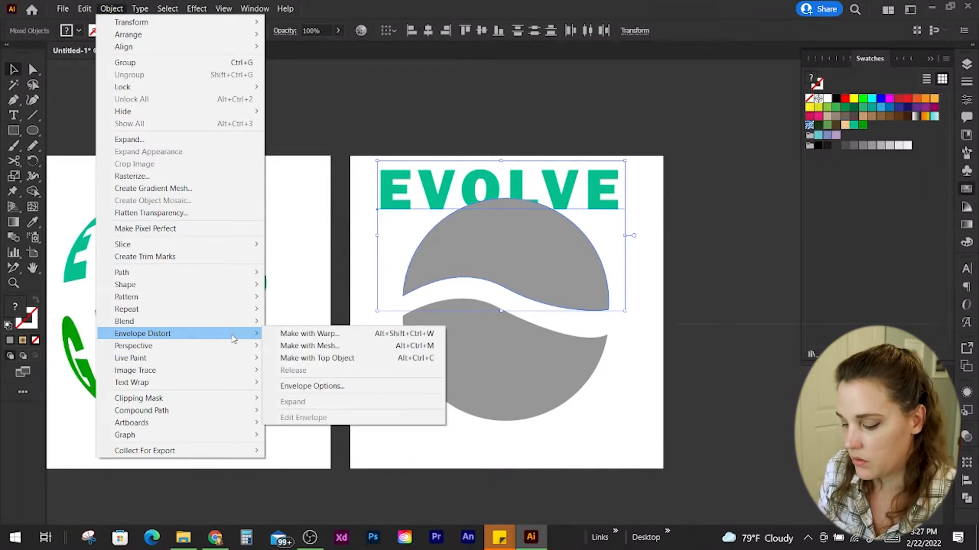
{"action": "left_click", "coordinate": [317, 358]}
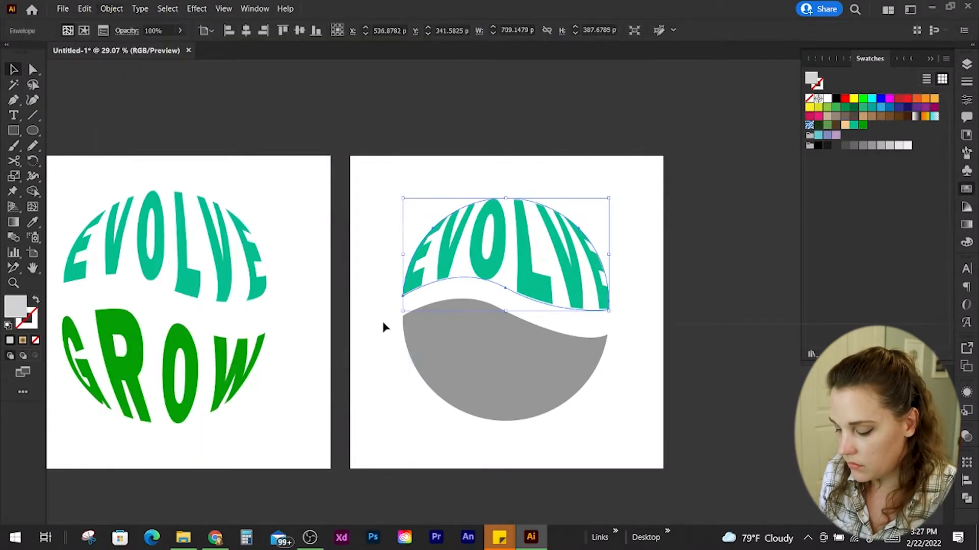
Add the point text GROW over the lower edge of the grey lower half-circle
{"action": "left_click", "coordinate": [586, 164]}
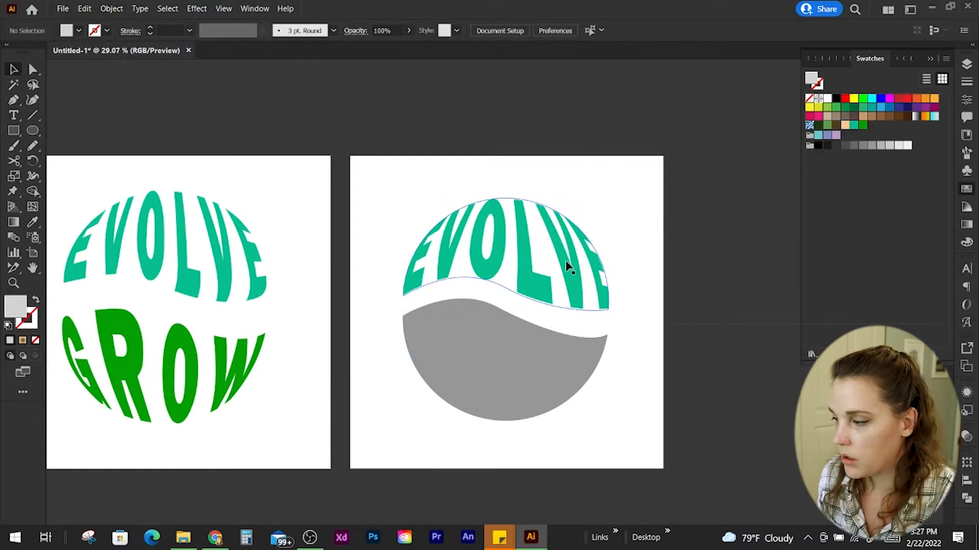
{"action": "key", "text": "t"}
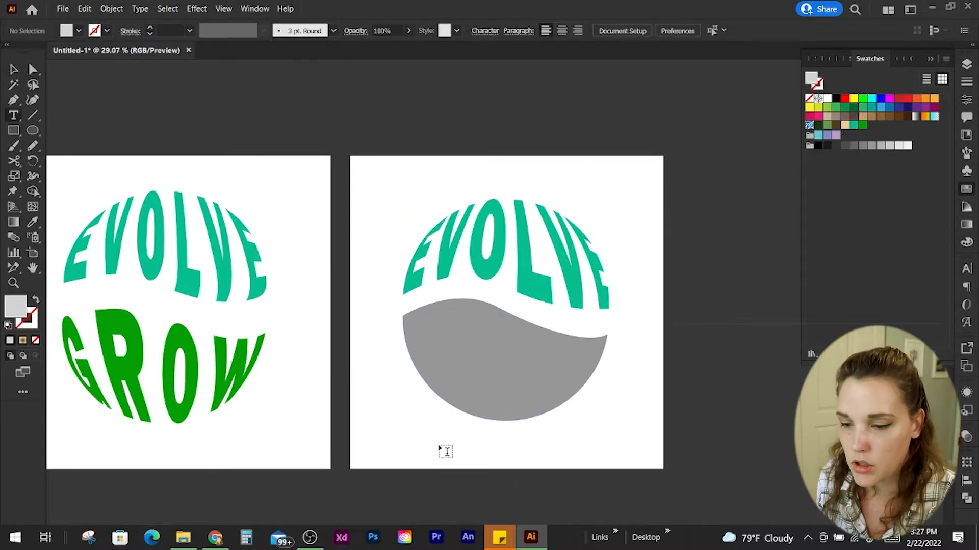
{"action": "left_click", "coordinate": [443, 446]}
{"action": "type", "text": "GROW"}
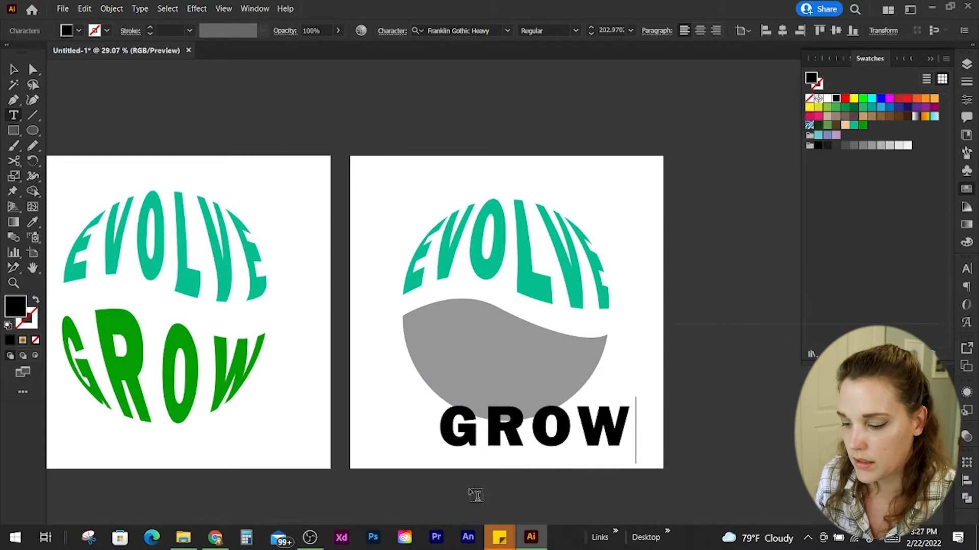
Fill the GROW text with the saved green swatch and centre it horizontally under the circle
{"action": "left_click", "coordinate": [14, 69]}
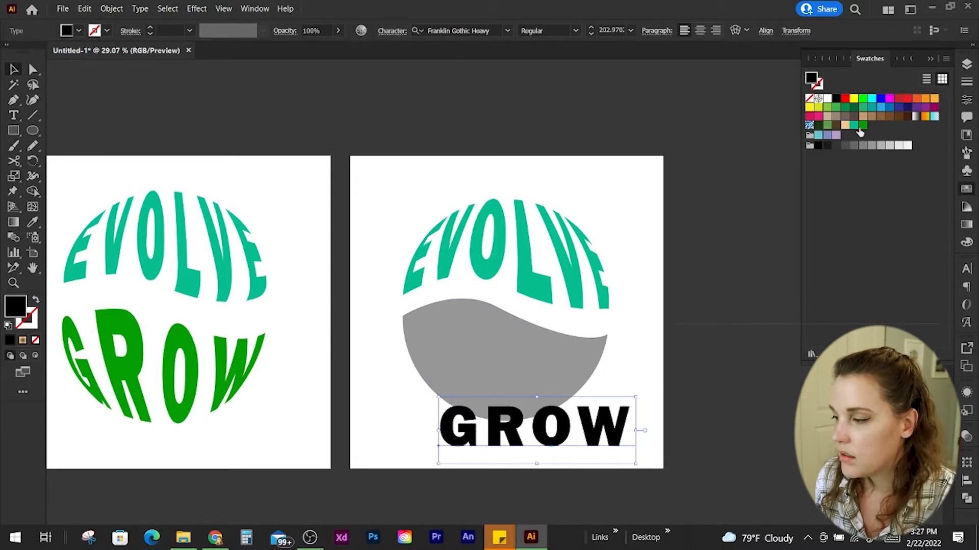
{"action": "left_click", "coordinate": [862, 125]}
{"action": "left_click_drag", "start_coordinate": [568, 429], "coordinate": [541, 432]}
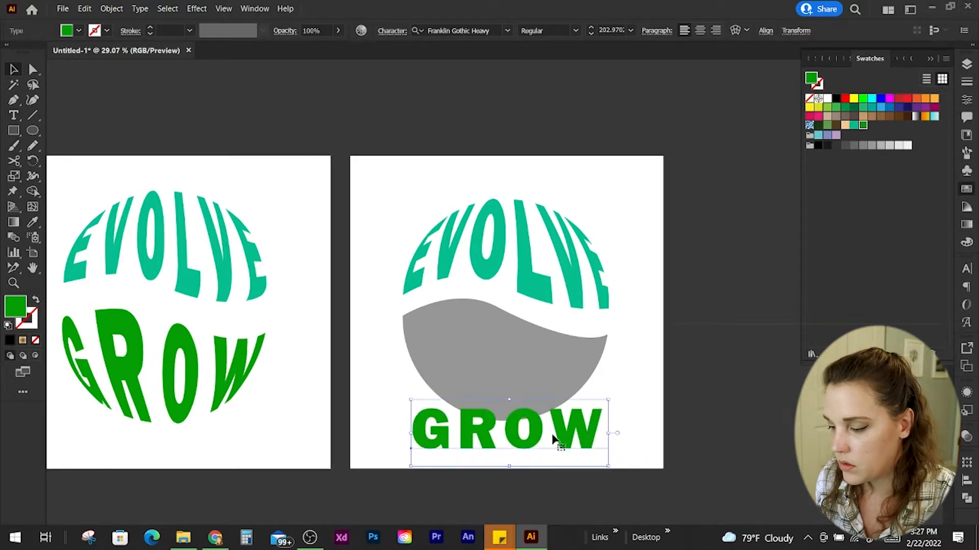
Warp the GROW text into the grey lower half-circle with Envelope Distort, Make with Top Object
{"action": "left_click", "coordinate": [483, 361], "text": "shift"}
{"action": "left_click", "coordinate": [109, 9]}
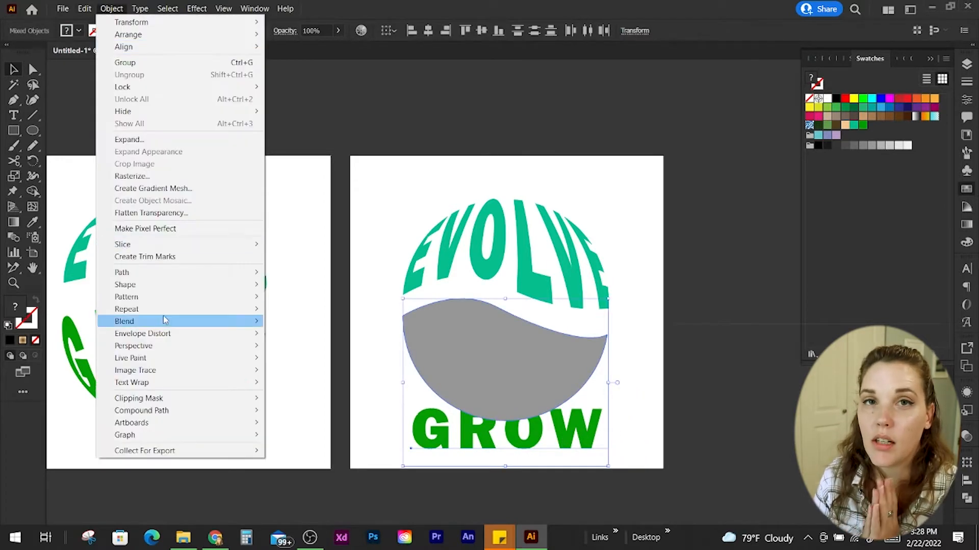
{"action": "mouse_move", "coordinate": [203, 332]}
{"action": "left_click", "coordinate": [303, 359]}
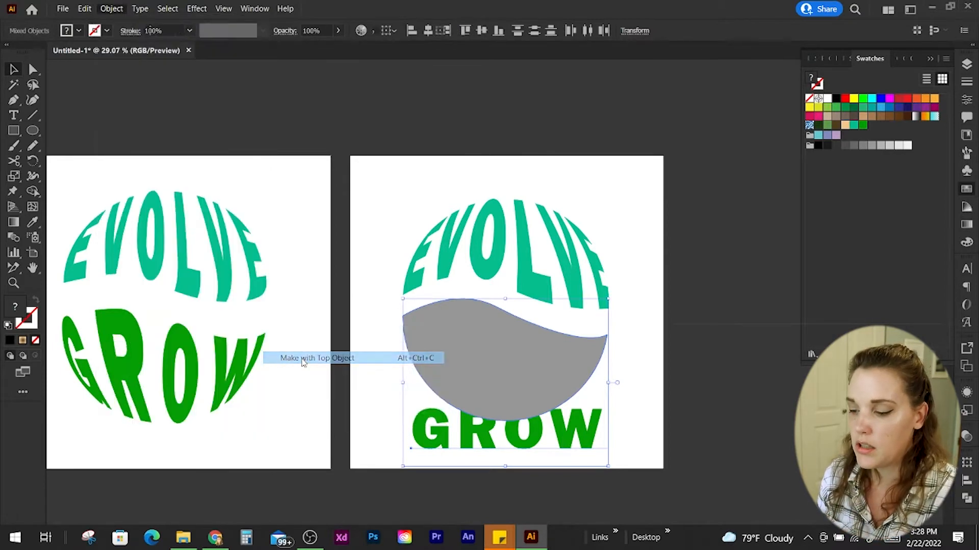
{"action": "left_click", "coordinate": [652, 377]}
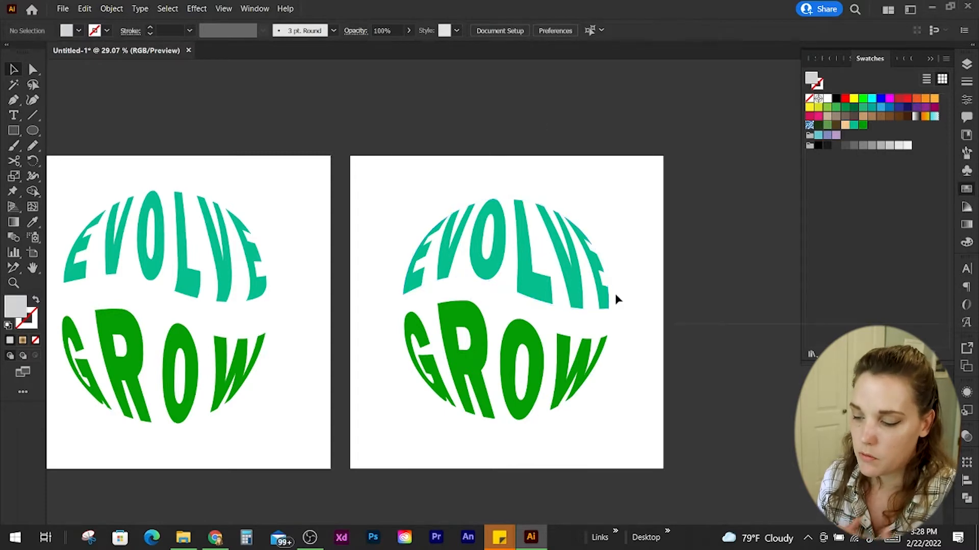
Duplicate both warped words and shrink the copy to a tiny size in the gap at the circle's centre
{"action": "left_click", "coordinate": [516, 277]}
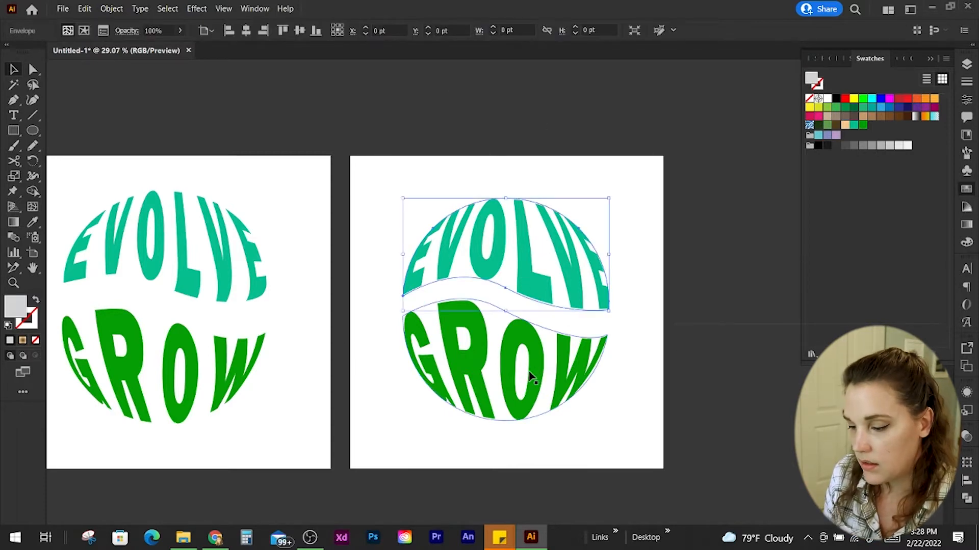
{"action": "left_click", "coordinate": [529, 376], "text": "shift"}
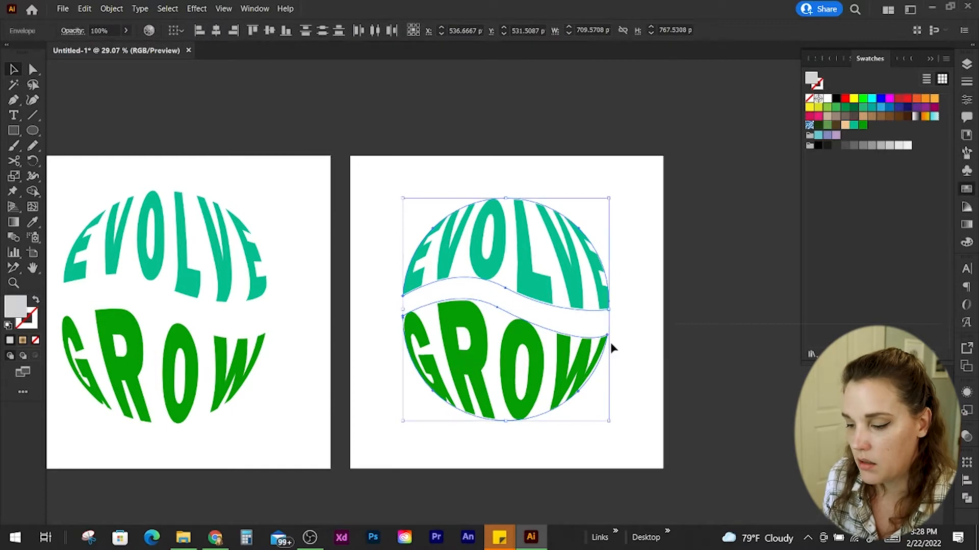
{"action": "left_click_drag", "start_coordinate": [609, 423], "coordinate": [511, 347]}
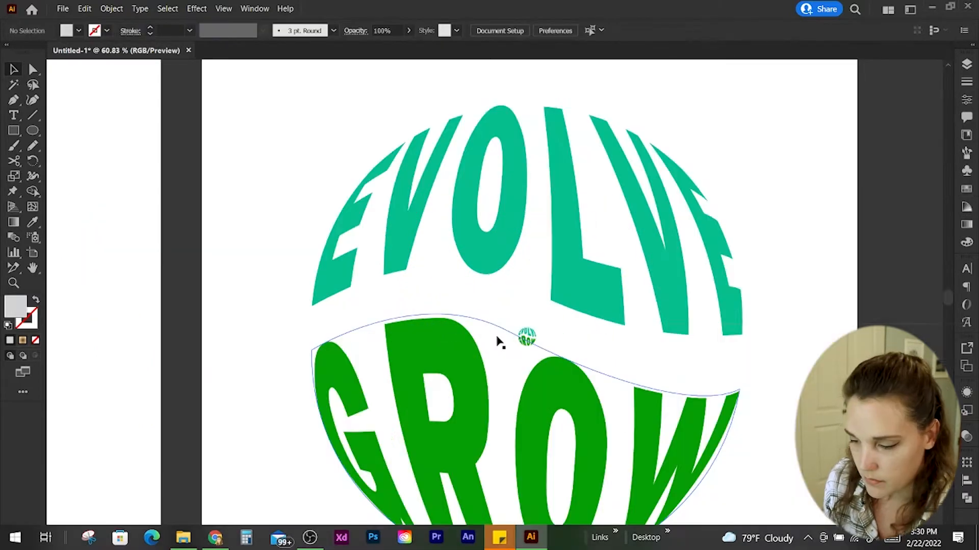
Recolour the text inside the tiny EVOLVE envelope to a very dark shade of its teal
{"action": "key", "text": "z"}
{"action": "left_click_drag", "start_coordinate": [542, 323], "coordinate": [754, 408]}
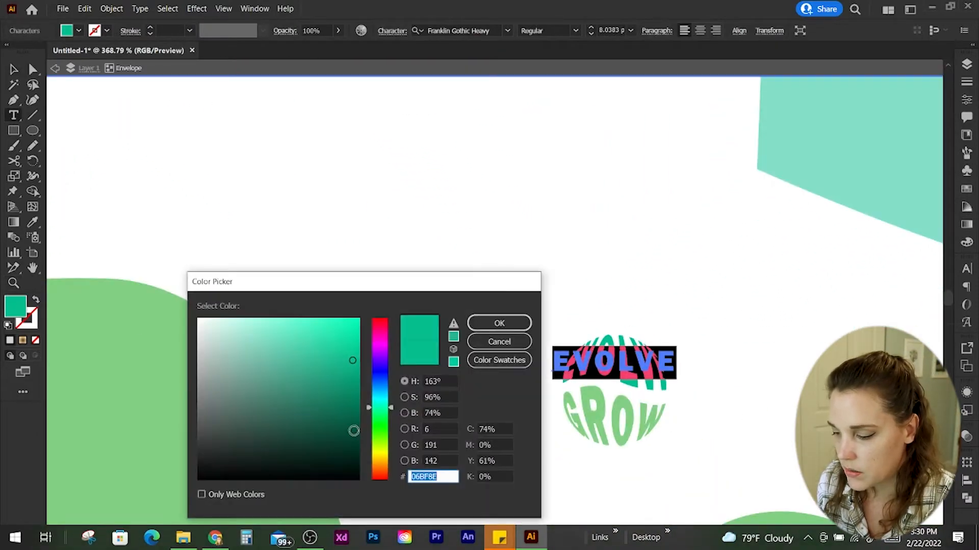
{"action": "left_click", "coordinate": [352, 431]}
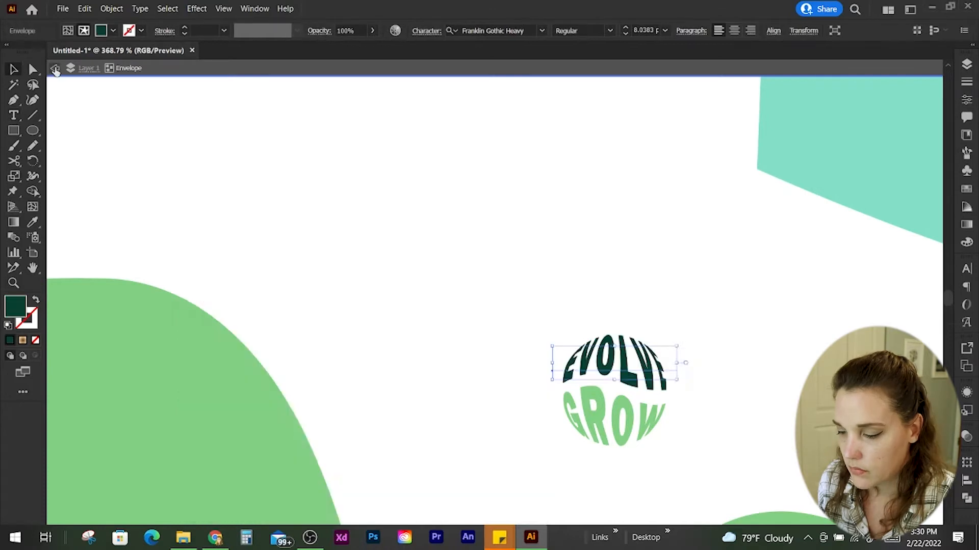
{"action": "left_click", "coordinate": [55, 68]}
Recolour the text inside the tiny GROW envelope to a very dark shade of its green
{"action": "key", "text": "z"}
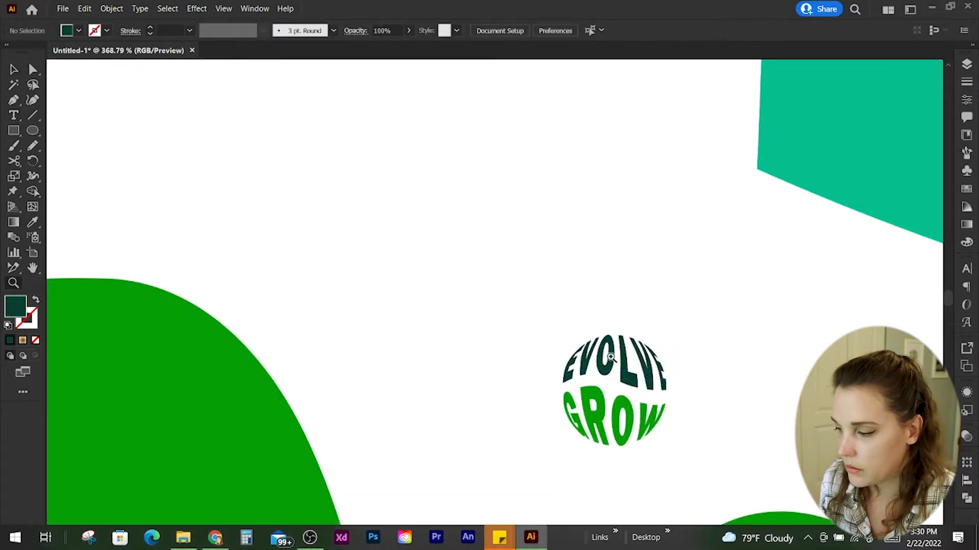
{"action": "key", "text": "v"}
{"action": "left_click", "coordinate": [596, 424]}
{"action": "double_click", "coordinate": [597, 424]}
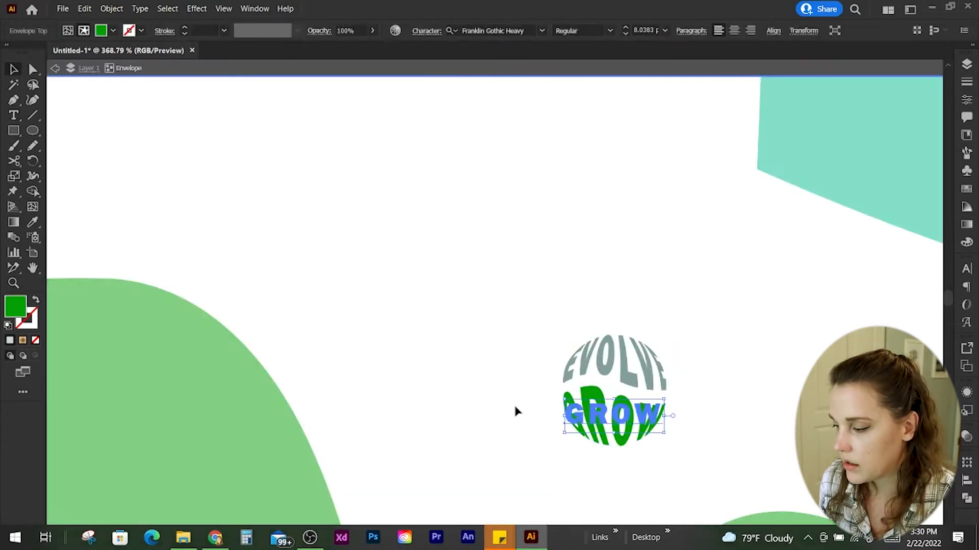
{"action": "double_click", "coordinate": [15, 306]}
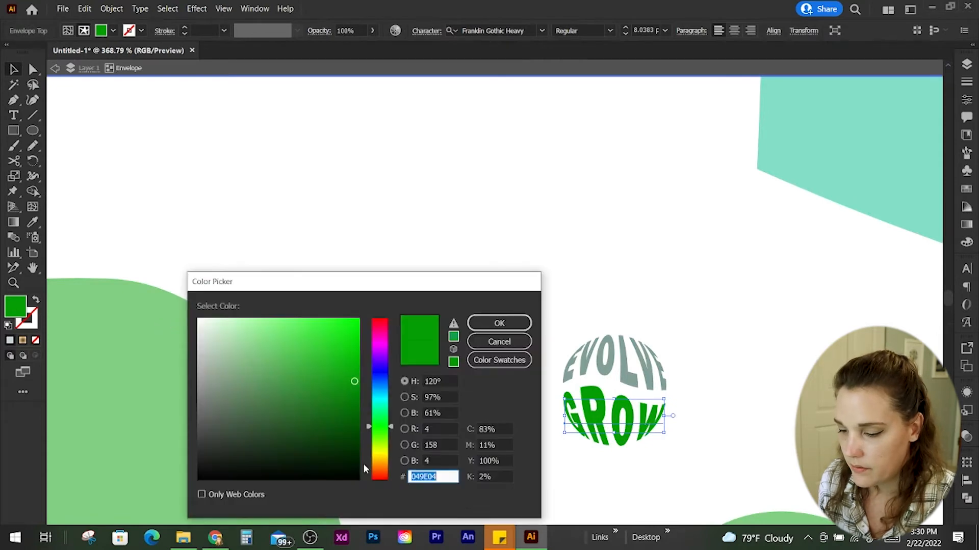
{"action": "left_click", "coordinate": [351, 448]}
{"action": "left_click", "coordinate": [480, 327]}
{"action": "key", "text": "Escape"}
{"action": "key", "text": "z"}
{"action": "left_click_drag", "start_coordinate": [632, 344], "coordinate": [329, 292]}
{"action": "left_click", "coordinate": [576, 187]}
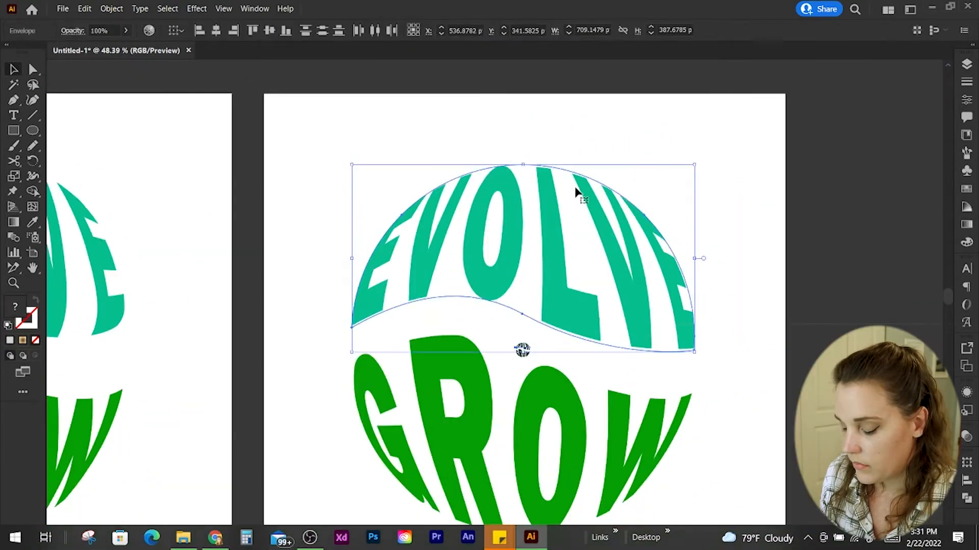
{"action": "scroll", "coordinate": [620, 135], "scroll_direction": "down", "scroll_amount": 1}
{"action": "left_click", "coordinate": [718, 294]}
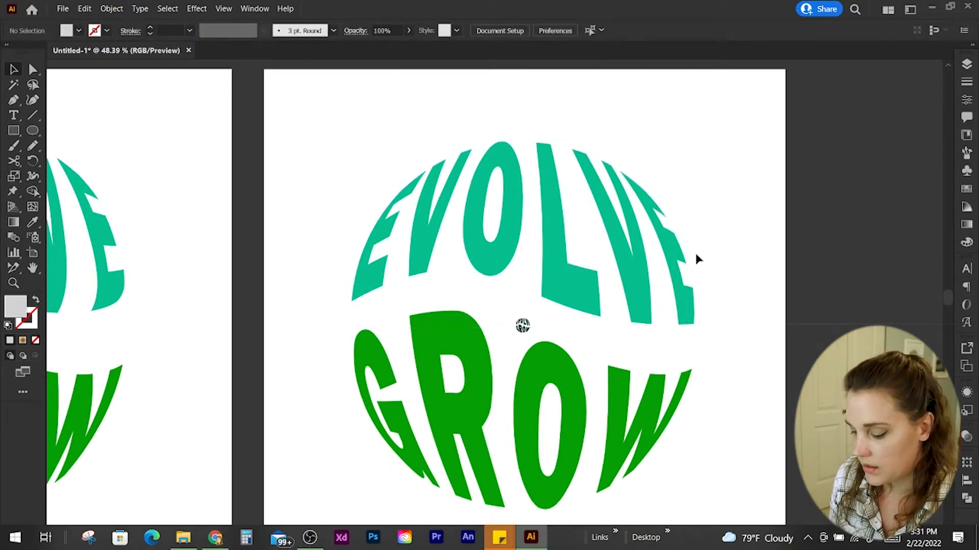
Duplicate the large EVOLVE envelope in place and set the front copy's text colour to the lighter teal 21DBA6
{"action": "scroll", "coordinate": [695, 255], "scroll_direction": "up", "scroll_amount": 2}
{"action": "left_click", "coordinate": [578, 366]}
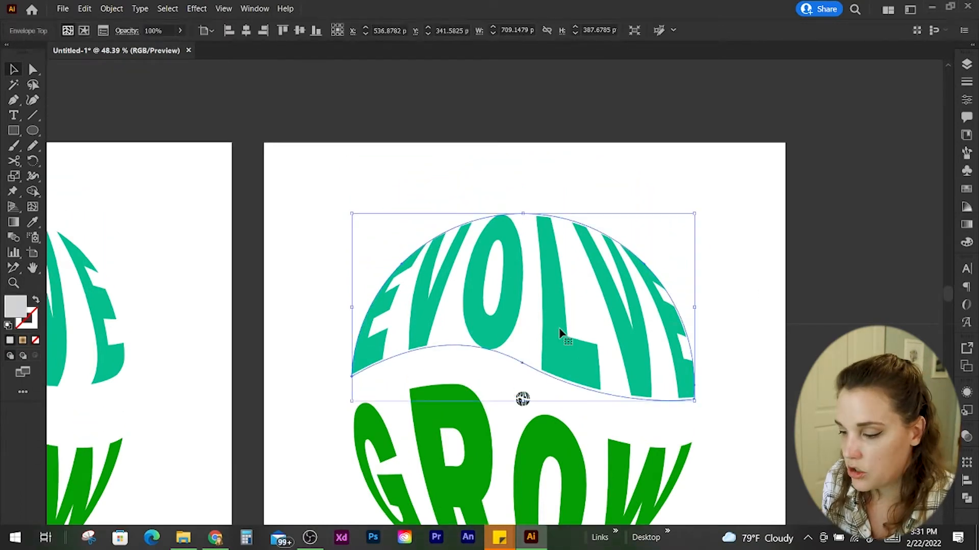
{"action": "double_click", "coordinate": [561, 332]}
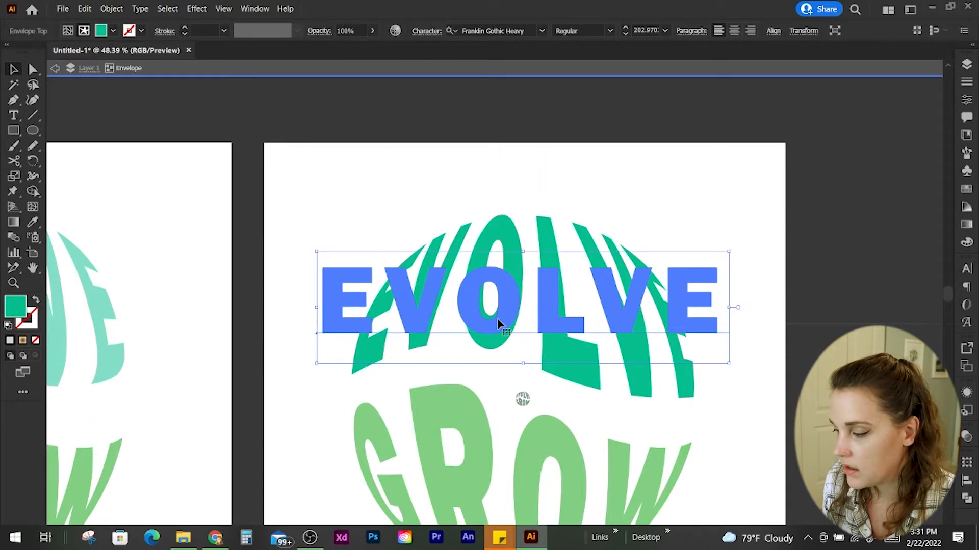
{"action": "double_click", "coordinate": [15, 308]}
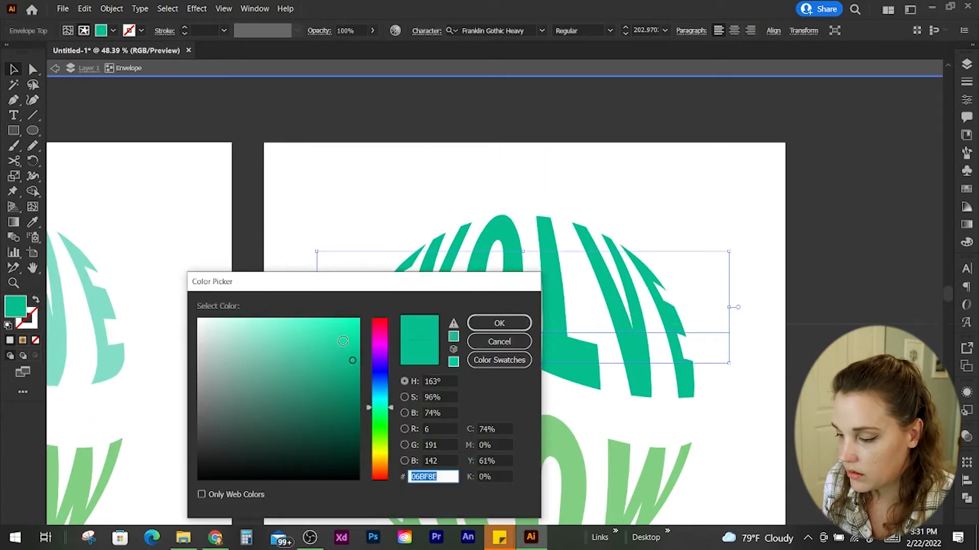
{"action": "left_click", "coordinate": [340, 343]}
{"action": "left_click", "coordinate": [335, 338]}
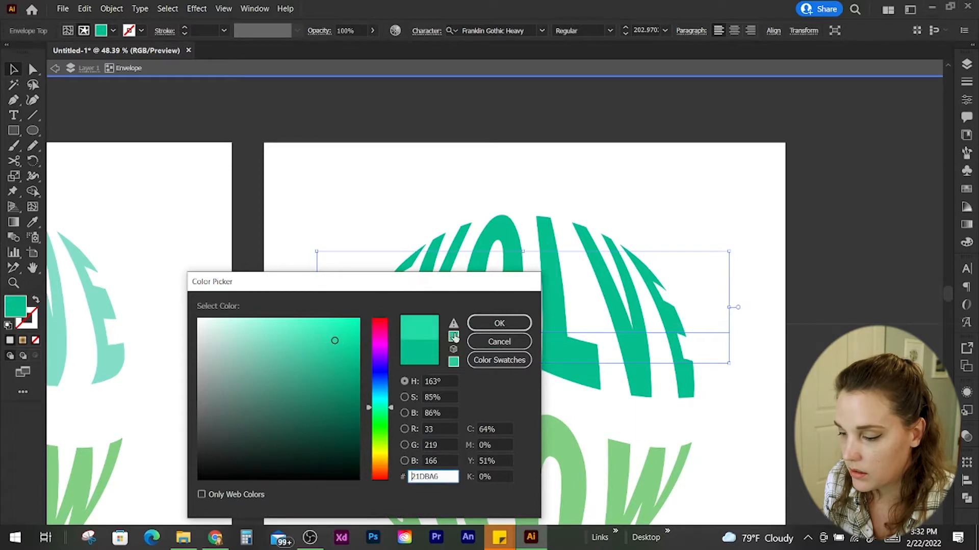
{"action": "left_click", "coordinate": [490, 325]}
{"action": "double_click", "coordinate": [536, 194]}
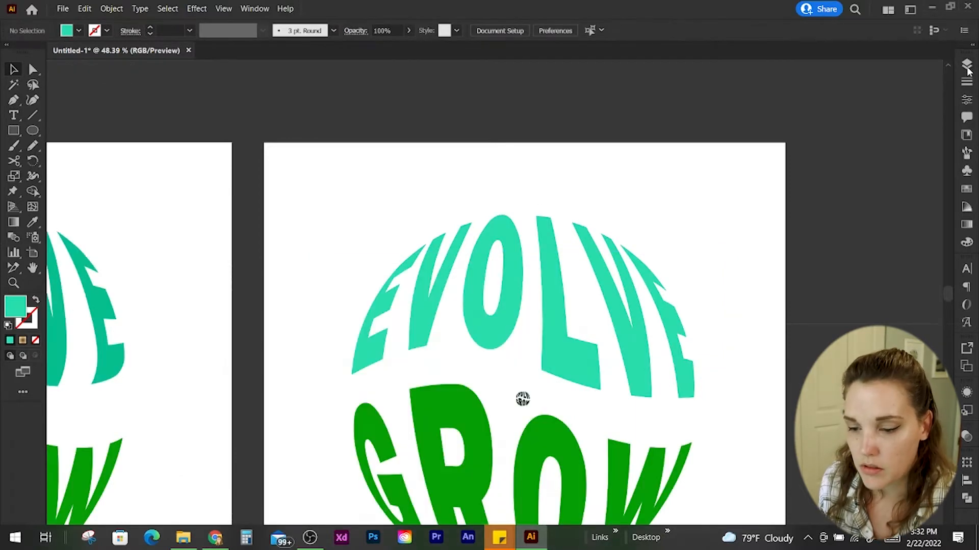
Hide the lighter teal EVOLVE copy in the layer list
{"action": "left_click", "coordinate": [967, 65]}
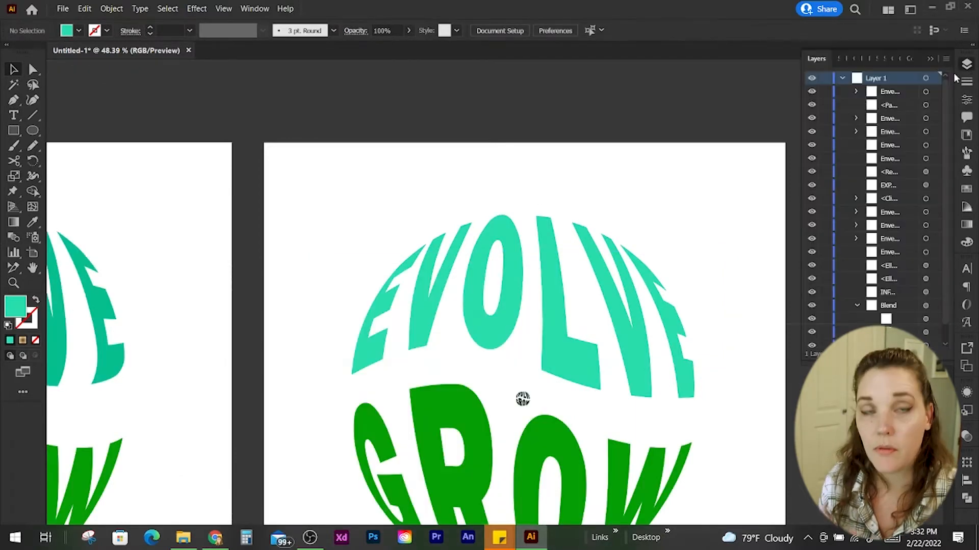
{"action": "scroll", "coordinate": [897, 201], "scroll_direction": "down", "scroll_amount": 1}
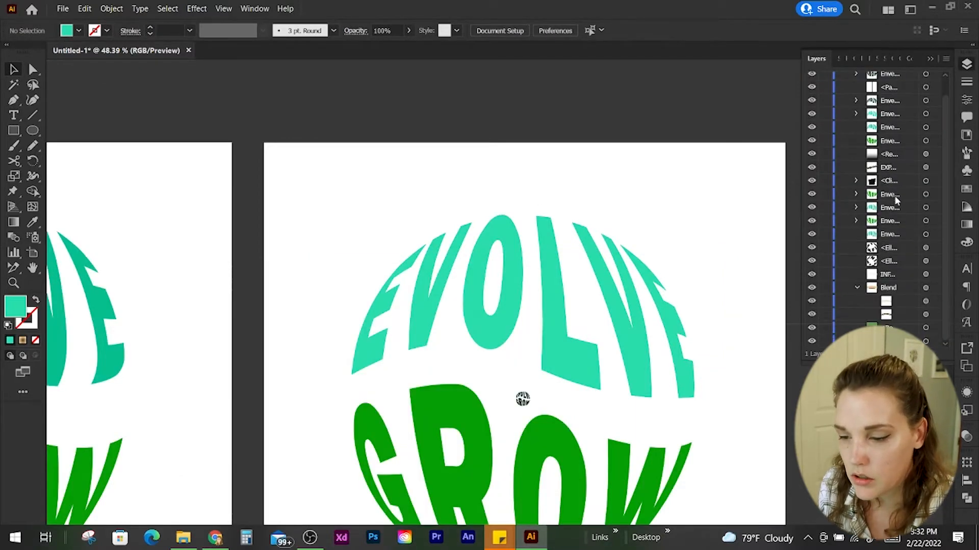
{"action": "left_click", "coordinate": [811, 113]}
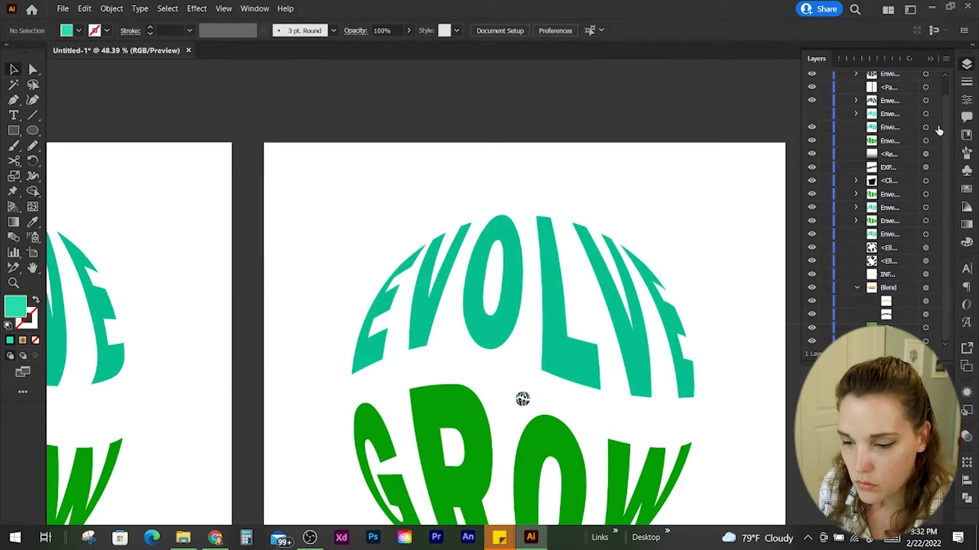
Blend the original large EVOLVE with the tiny dark EVOLVE at the circle's centre
{"action": "left_click", "coordinate": [936, 127]}
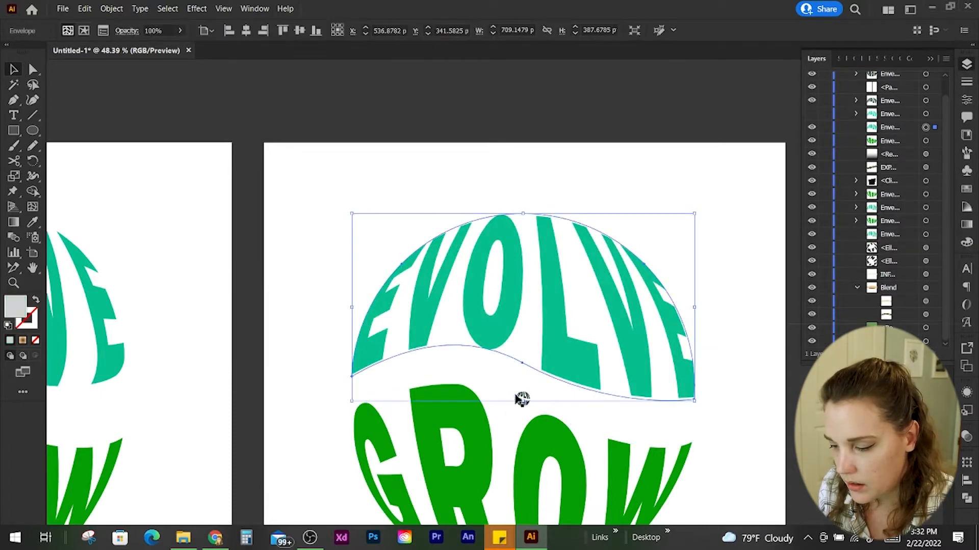
{"action": "left_click", "coordinate": [526, 397], "text": "shift"}
{"action": "left_click", "coordinate": [111, 9]}
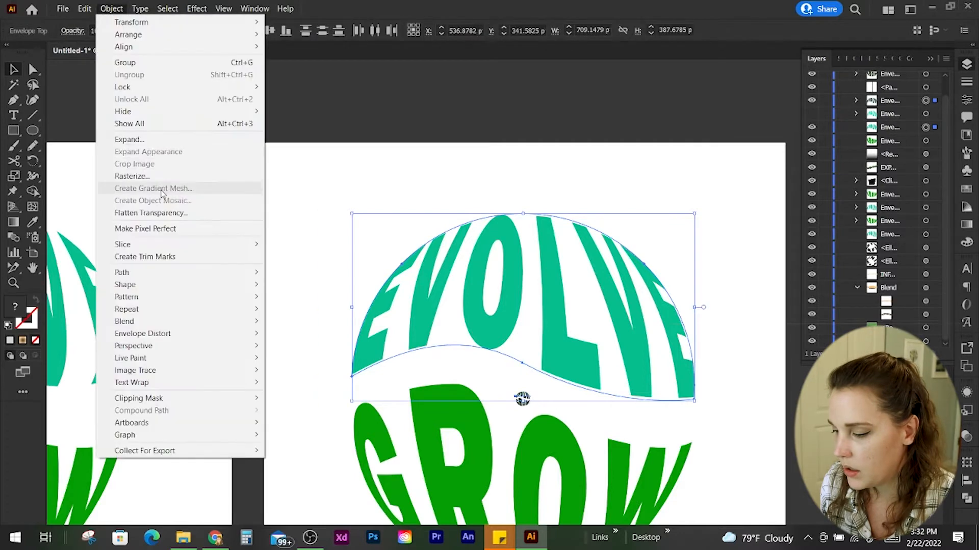
{"action": "mouse_move", "coordinate": [192, 321]}
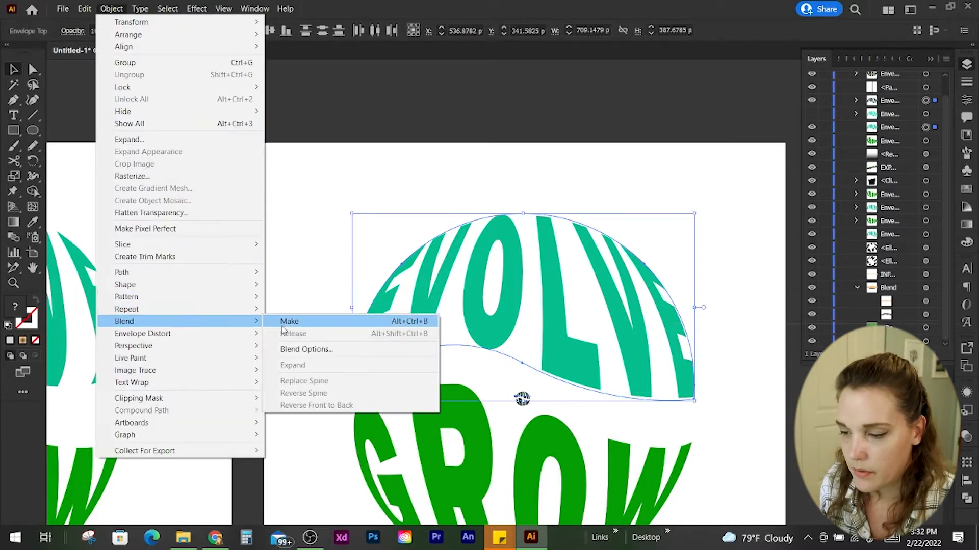
{"action": "left_click", "coordinate": [293, 322]}
{"action": "left_click", "coordinate": [532, 168]}
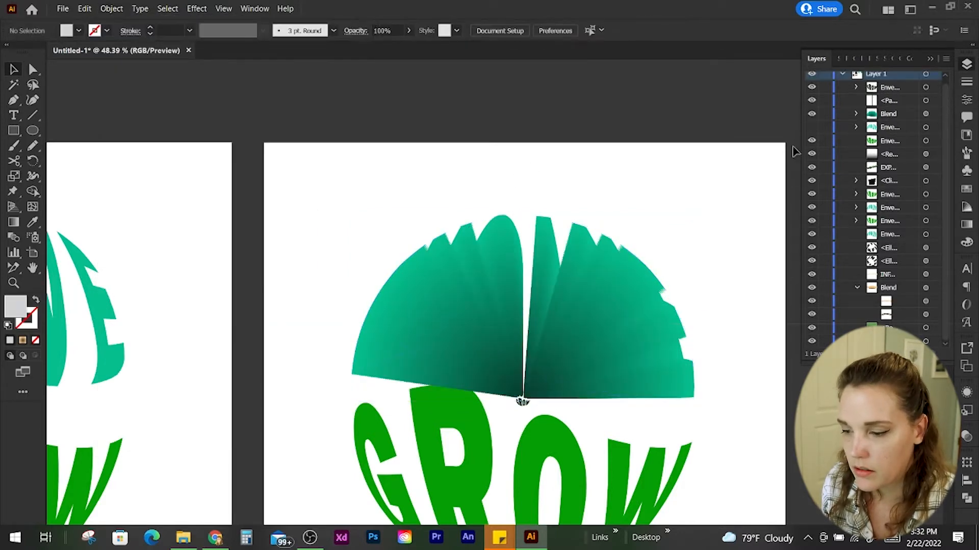
Show the lighter teal EVOLVE copy again and move it above the blend in the layer order
{"action": "left_click_drag", "start_coordinate": [891, 128], "coordinate": [901, 113]}
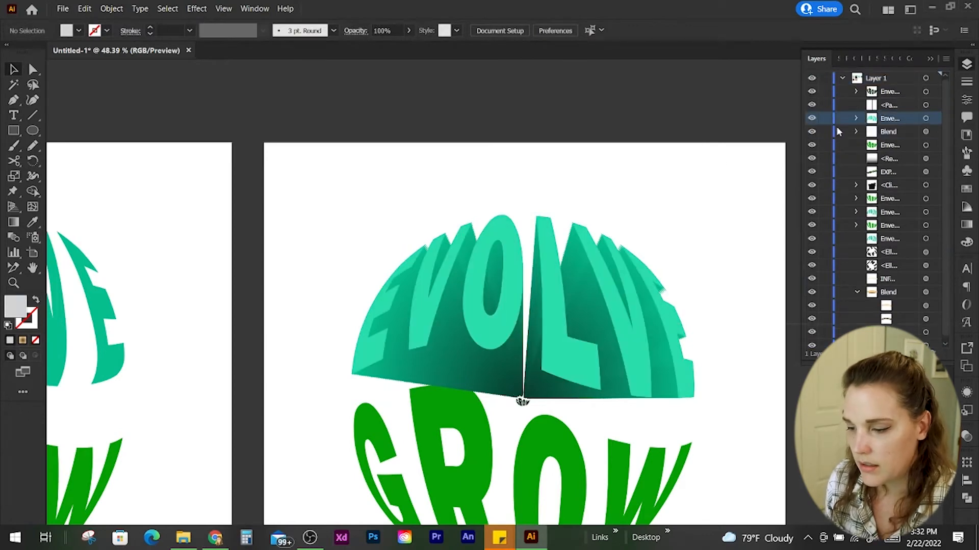
{"action": "scroll", "coordinate": [699, 266], "scroll_direction": "down", "scroll_amount": 2}
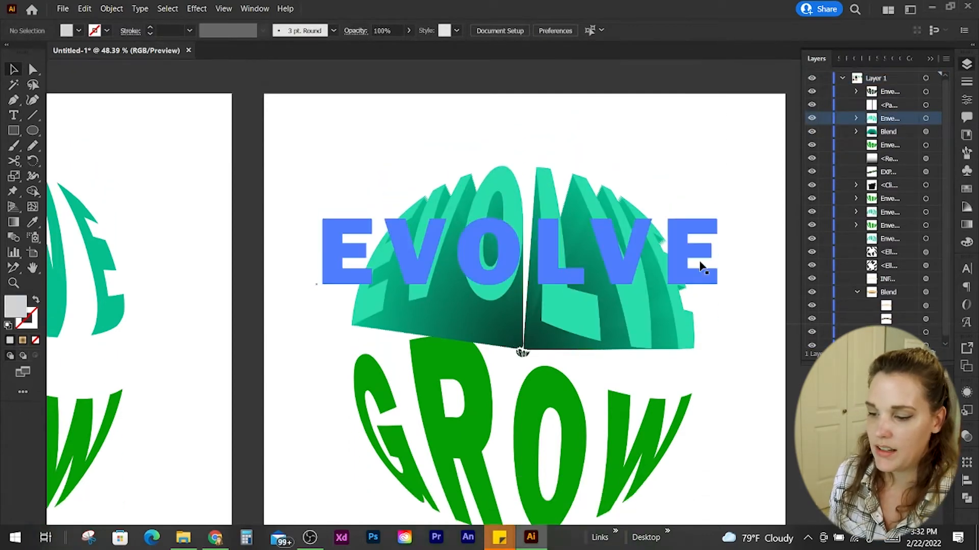
{"action": "scroll", "coordinate": [791, 238], "scroll_direction": "down", "scroll_amount": 1}
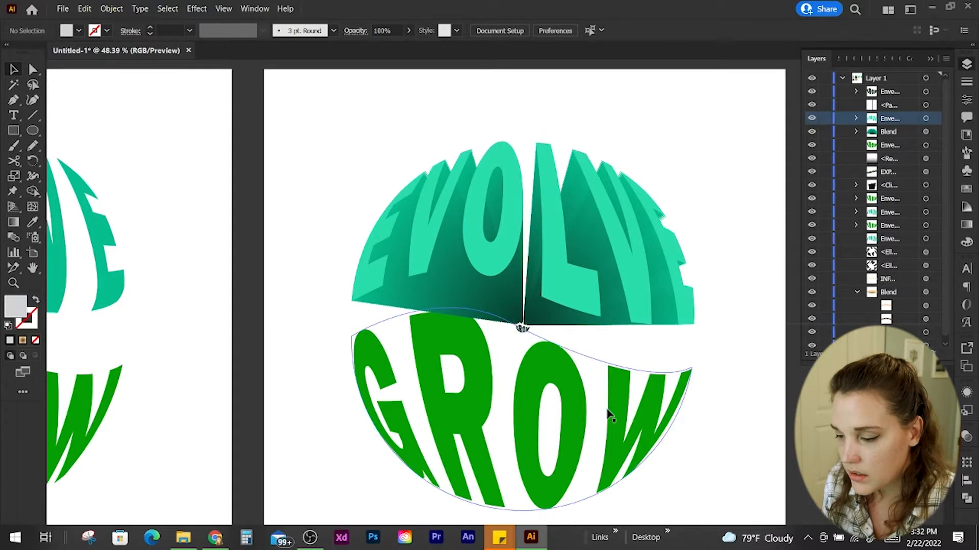
Duplicate the large GROW envelope in place and select the lower of the two stacked copies
{"action": "scroll", "coordinate": [554, 490], "scroll_direction": "down", "scroll_amount": 7}
{"action": "left_click", "coordinate": [544, 417]}
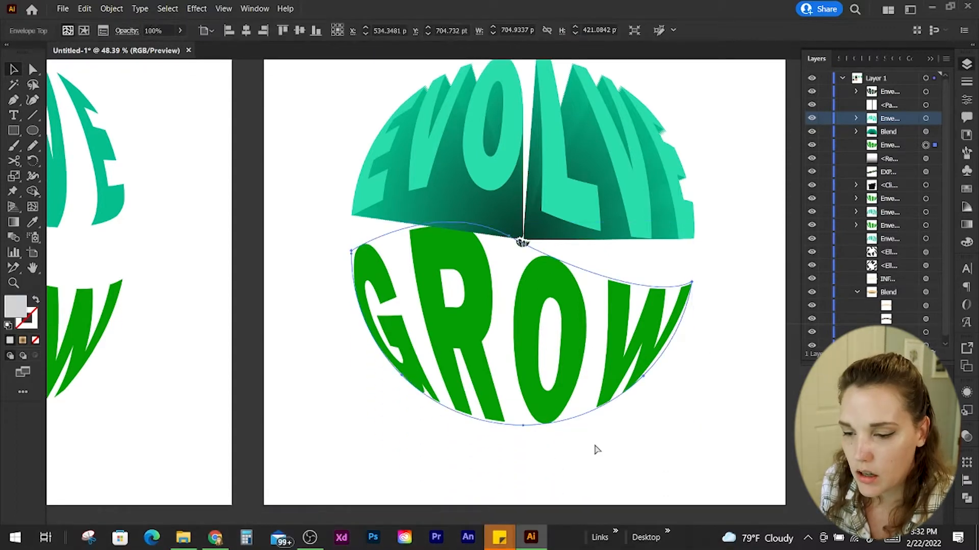
{"action": "key", "text": "ctrl+c"}
{"action": "key", "text": "ctrl+f"}
{"action": "left_click", "coordinate": [934, 160]}
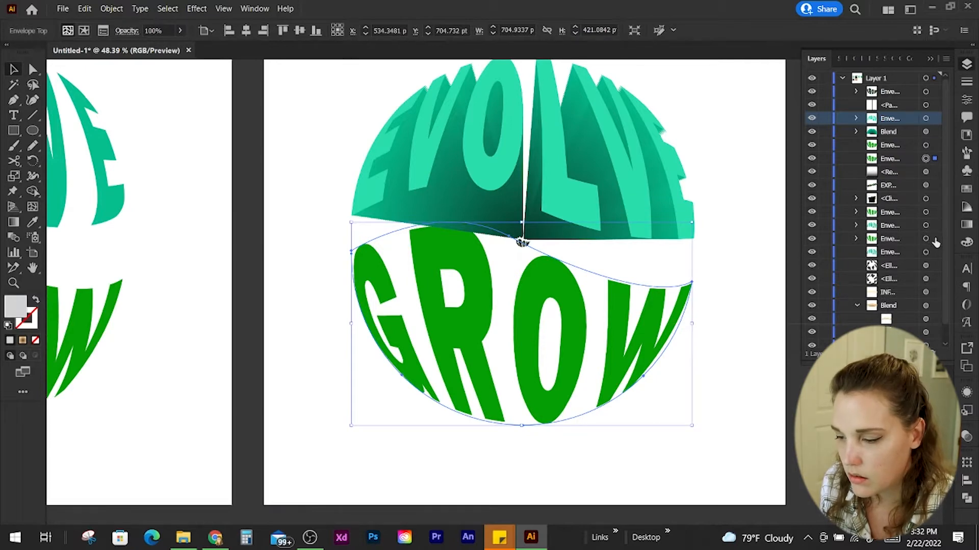
Blend the selected large GROW envelope with the tiny dark GROW at the circle's centre
{"action": "left_click", "coordinate": [111, 9]}
{"action": "mouse_move", "coordinate": [189, 323]}
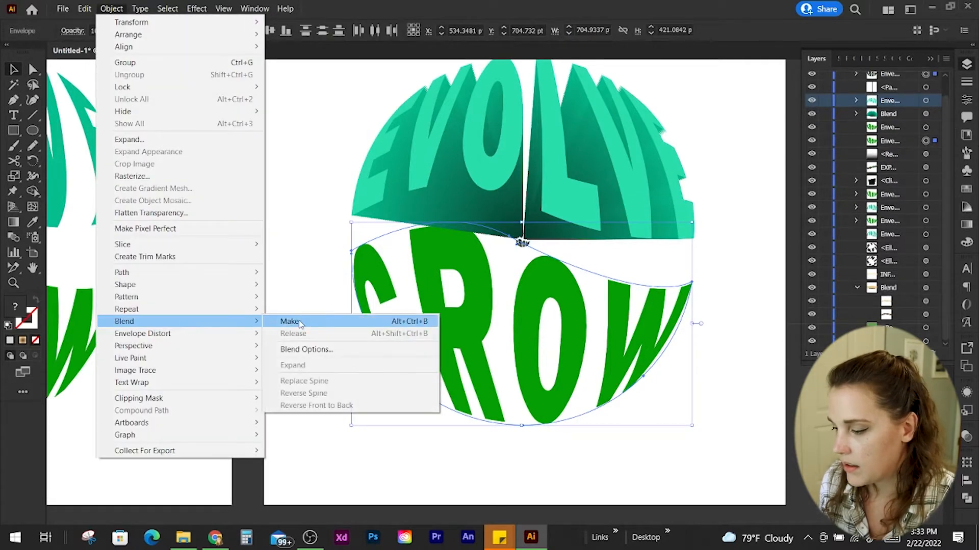
{"action": "left_click", "coordinate": [300, 323]}
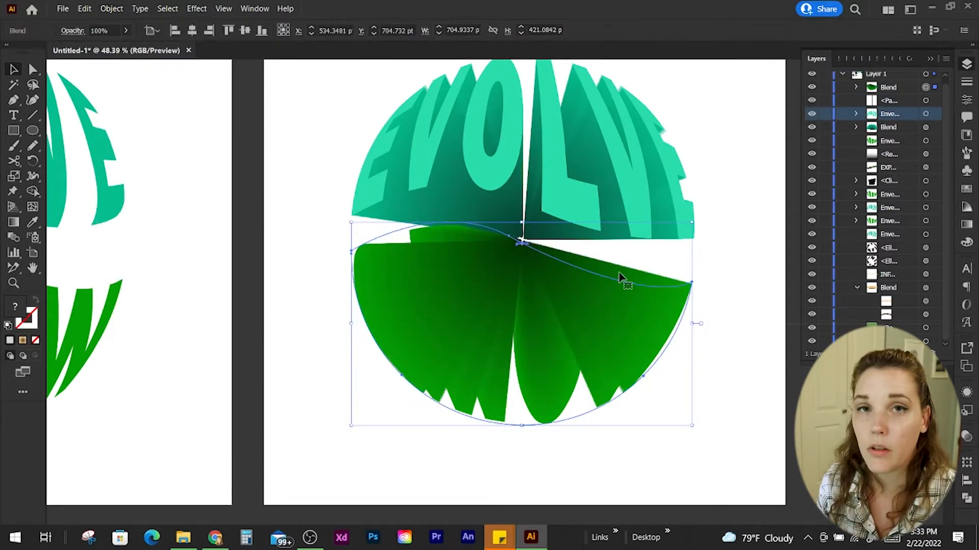
Move the GROW blend beneath the remaining large GROW envelope in the layer order and clear the selection
{"action": "left_click", "coordinate": [889, 142]}
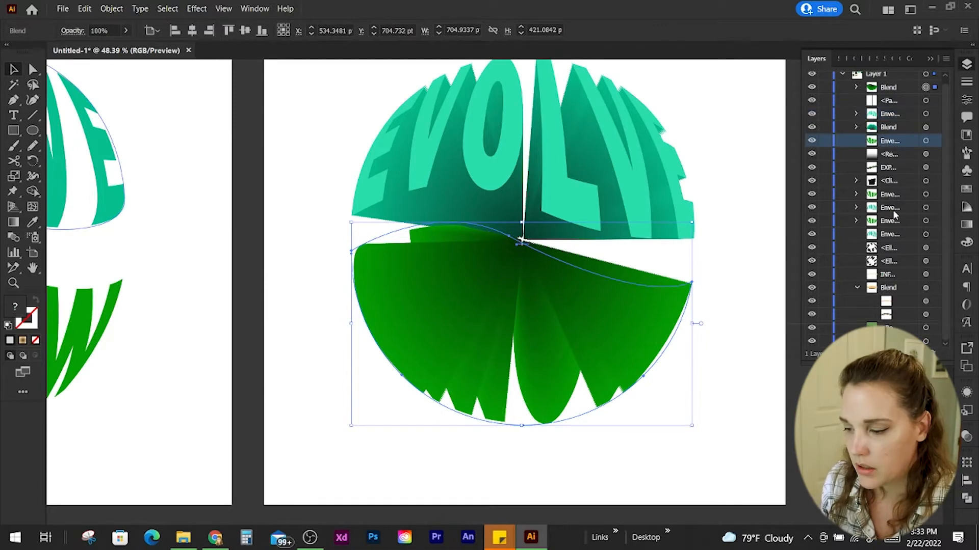
{"action": "left_click", "coordinate": [892, 197]}
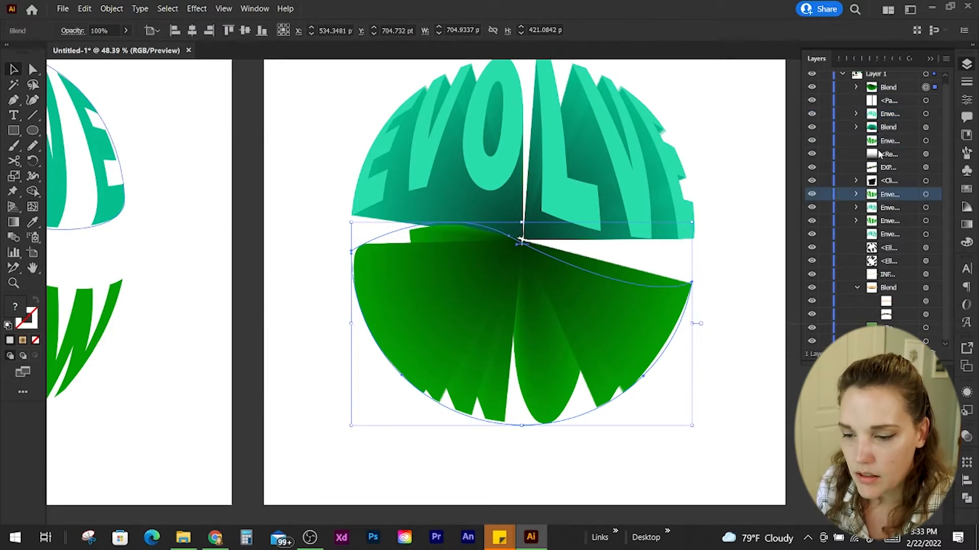
{"action": "key", "text": "ctrl+["}
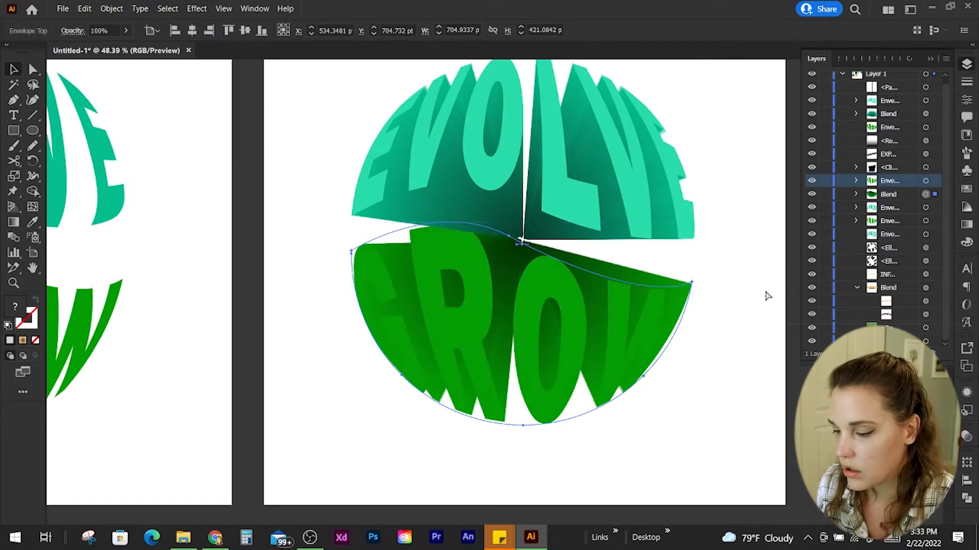
{"action": "left_click", "coordinate": [751, 321]}
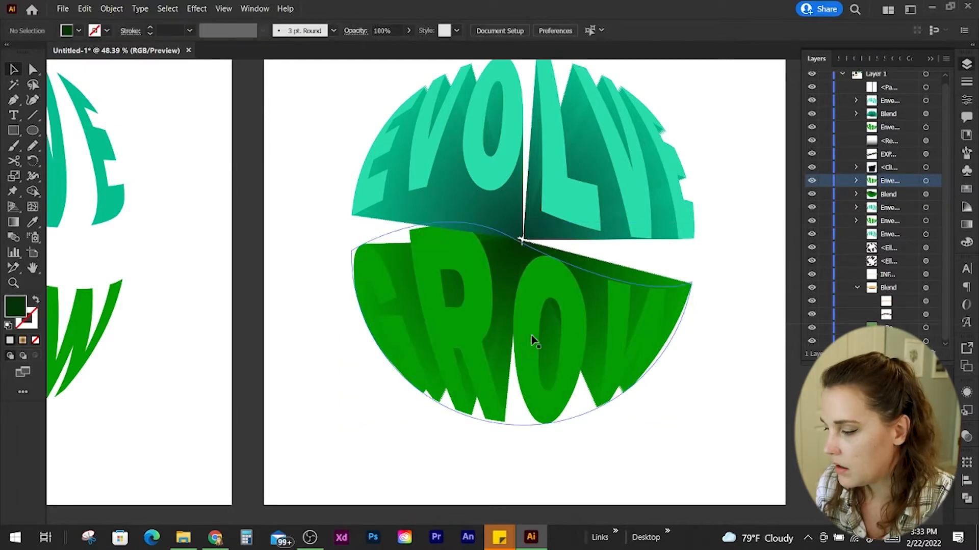
Recolor the text inside the front GROW envelope to the lighter green #1CBA1C and leave isolation mode
{"action": "double_click", "coordinate": [525, 362]}
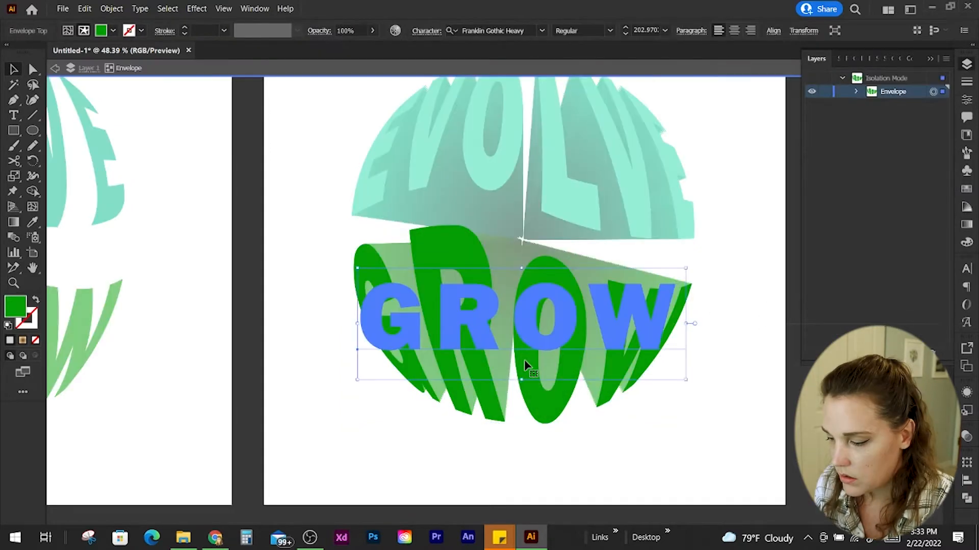
{"action": "double_click", "coordinate": [16, 307]}
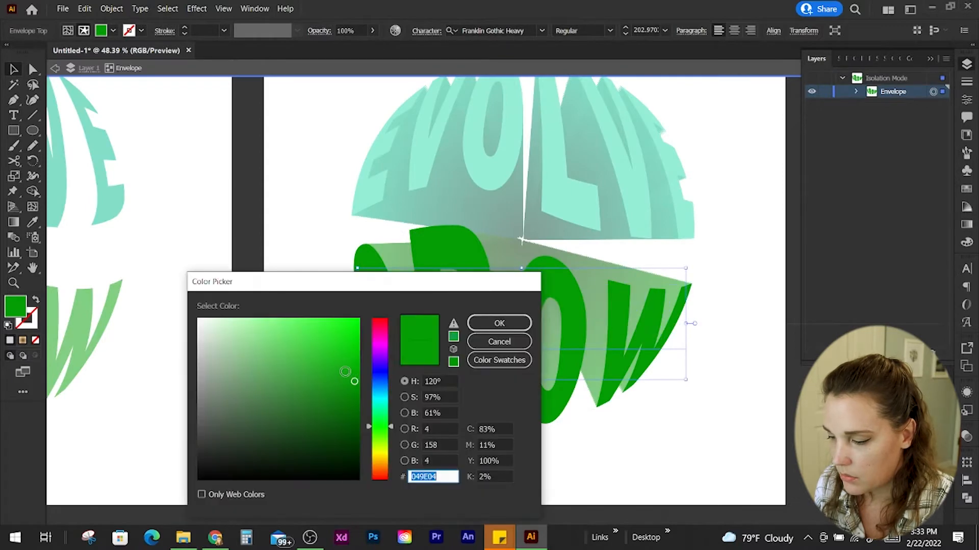
{"action": "left_click", "coordinate": [346, 367]}
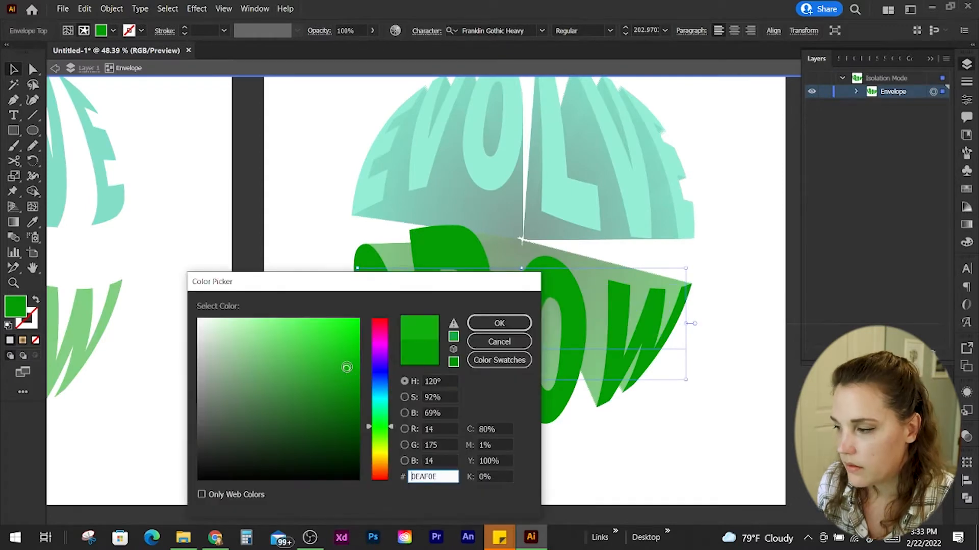
{"action": "left_click", "coordinate": [341, 362]}
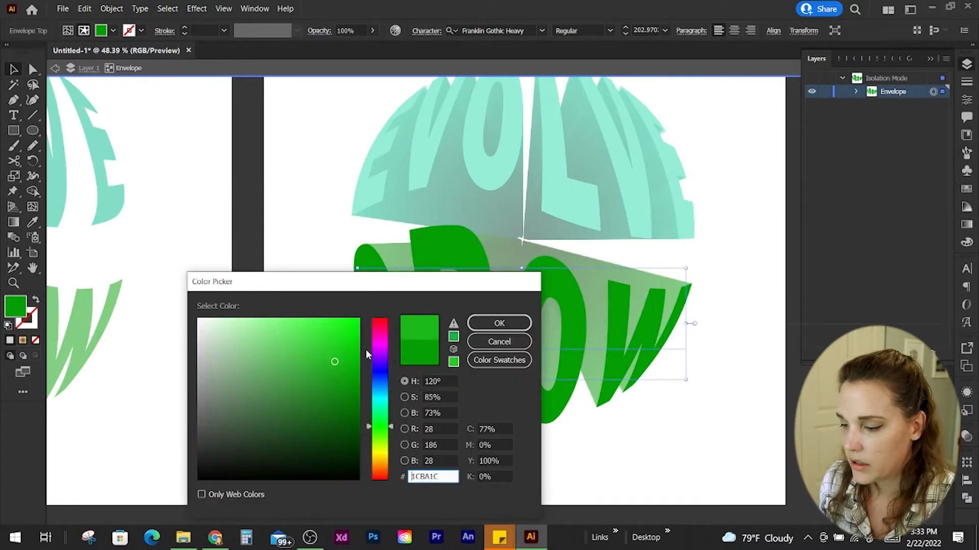
{"action": "key", "text": "Return"}
{"action": "left_click", "coordinate": [55, 68]}
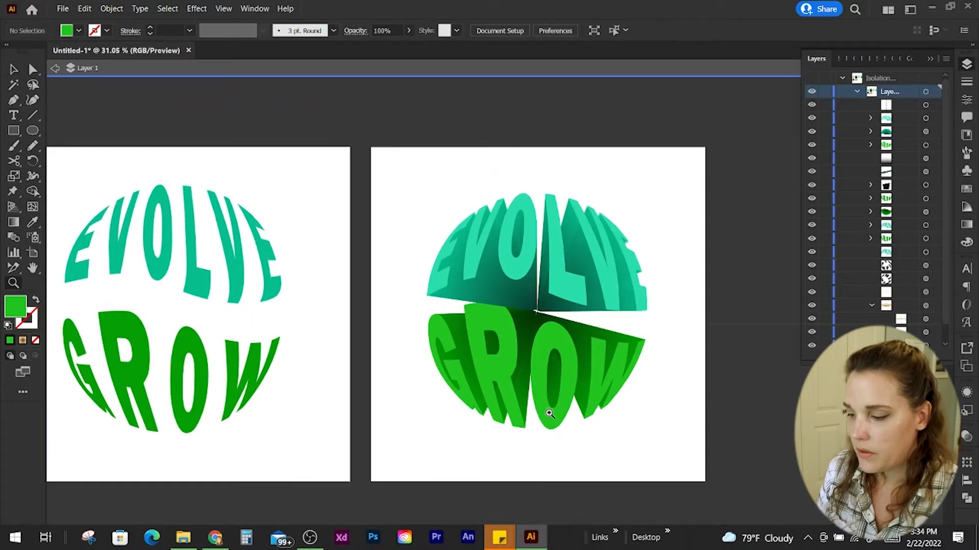
{"action": "left_click", "coordinate": [55, 68]}
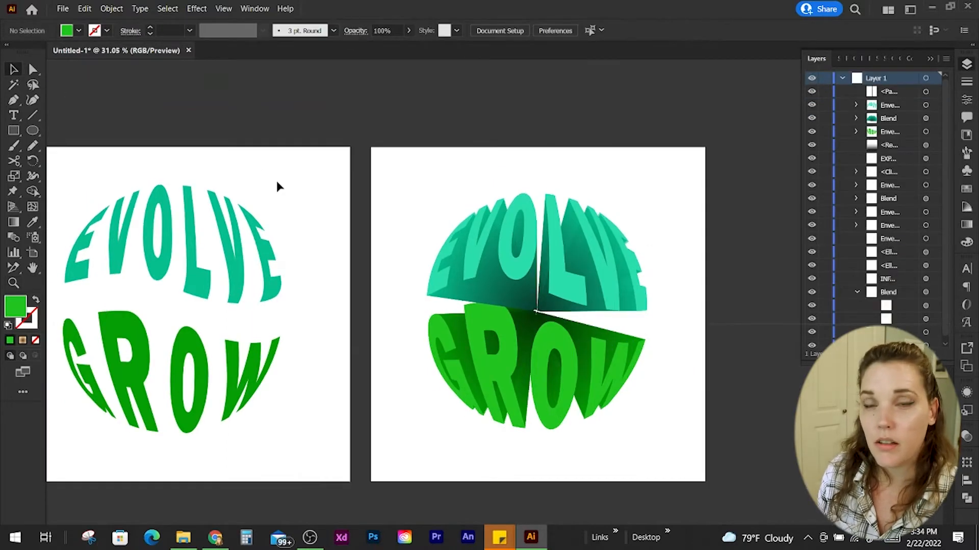
Review the flat and blended EVOLVE GROW artboards along with the EXPAND and INFINITE designs
{"action": "scroll", "coordinate": [277, 183], "scroll_direction": "left", "scroll_amount": 8}
{"action": "scroll", "coordinate": [277, 182], "scroll_direction": "right", "scroll_amount": 6}
{"action": "scroll", "coordinate": [276, 182], "scroll_direction": "left", "scroll_amount": 4}
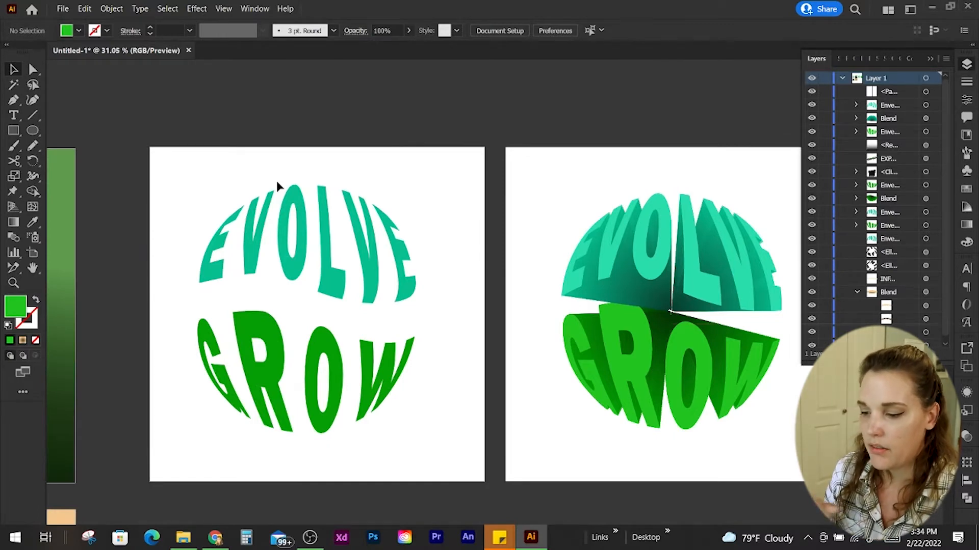
{"action": "scroll", "coordinate": [276, 181], "scroll_direction": "right", "scroll_amount": 8}
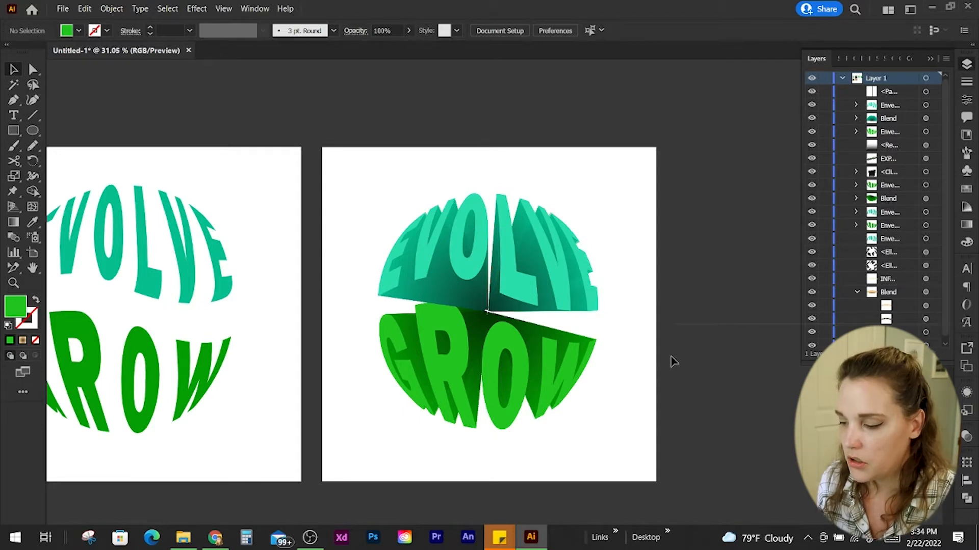
{"action": "key", "text": "z"}
{"action": "left_click_drag", "start_coordinate": [436, 401], "coordinate": [365, 393]}
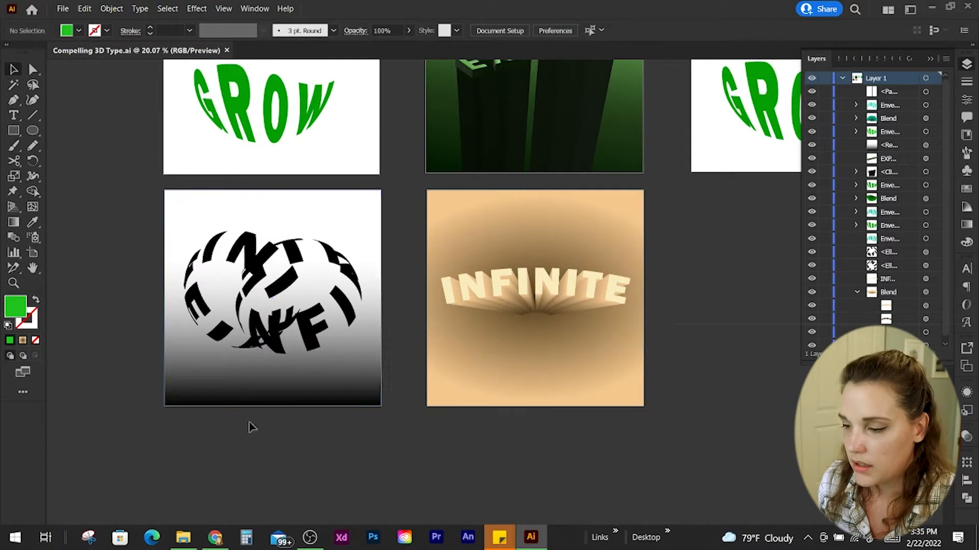
{"action": "scroll", "coordinate": [433, 306], "scroll_direction": "right", "scroll_amount": 5}
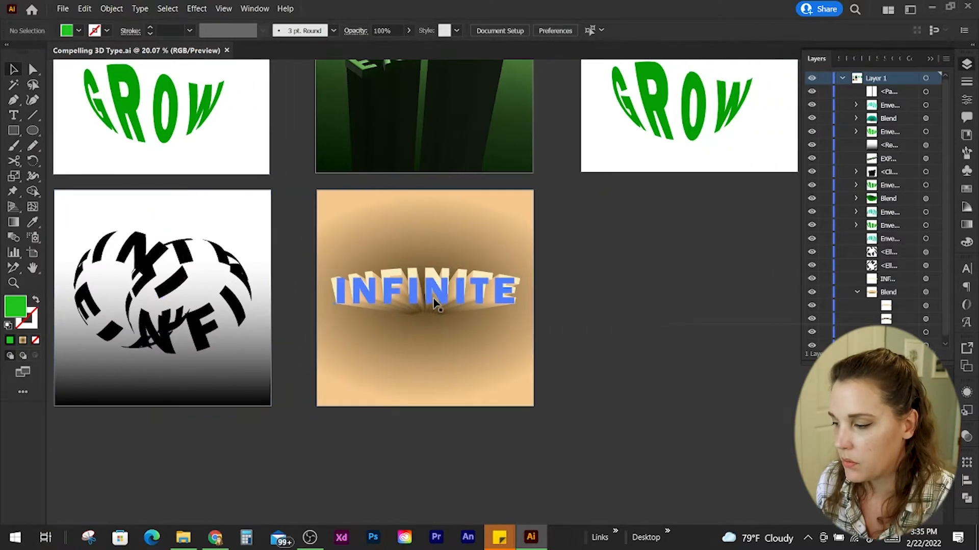
{"action": "scroll", "coordinate": [434, 303], "scroll_direction": "left", "scroll_amount": 2}
{"action": "scroll", "coordinate": [458, 319], "scroll_direction": "right", "scroll_amount": 12}
{"action": "scroll", "coordinate": [459, 319], "scroll_direction": "up", "scroll_amount": 4}
Duplicate the flat EVOLVE GROW artboard directly below the original and delete the artwork on the copy
{"action": "key", "text": "shift+o"}
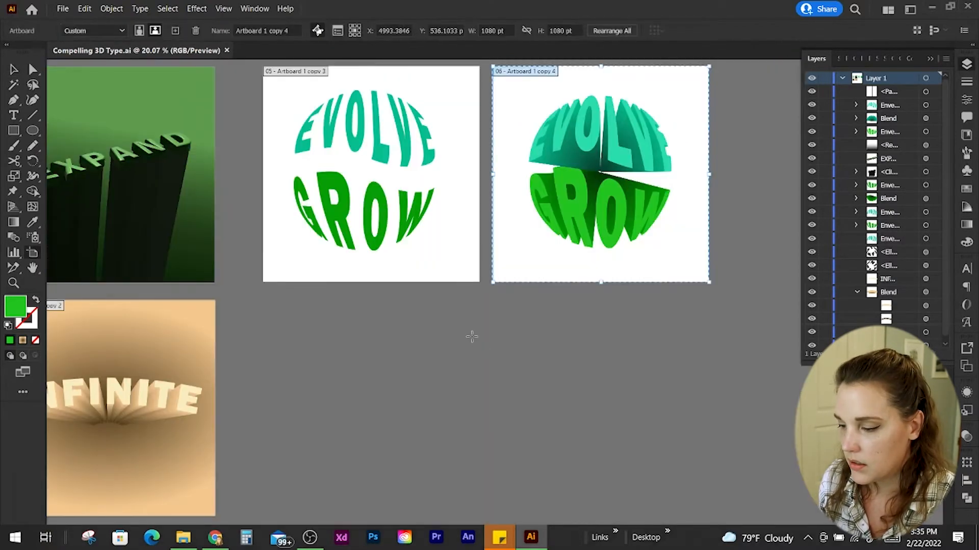
{"action": "left_click", "coordinate": [431, 246]}
{"action": "left_click_drag", "start_coordinate": [428, 260], "coordinate": [431, 497]}
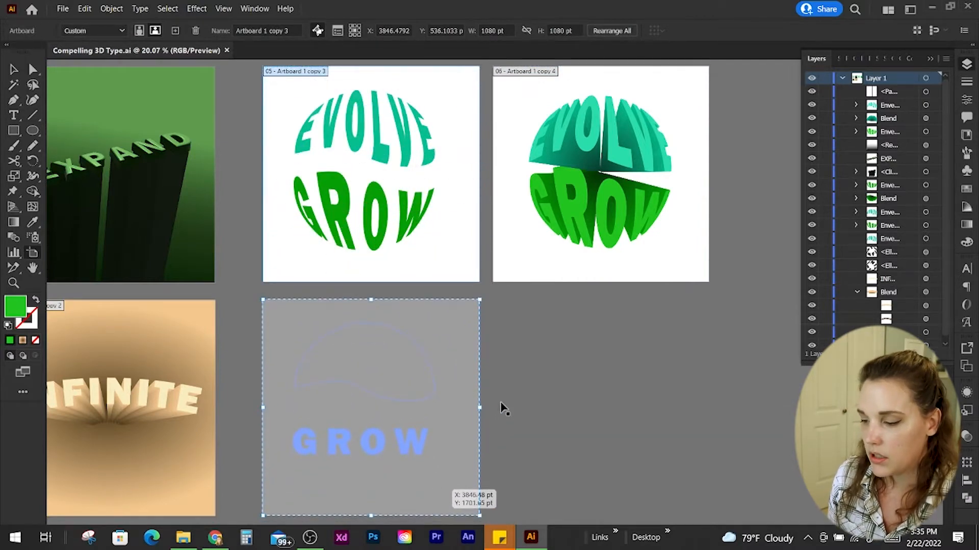
{"action": "left_click_drag", "start_coordinate": [502, 408], "coordinate": [490, 399]}
{"action": "key", "text": "Escape"}
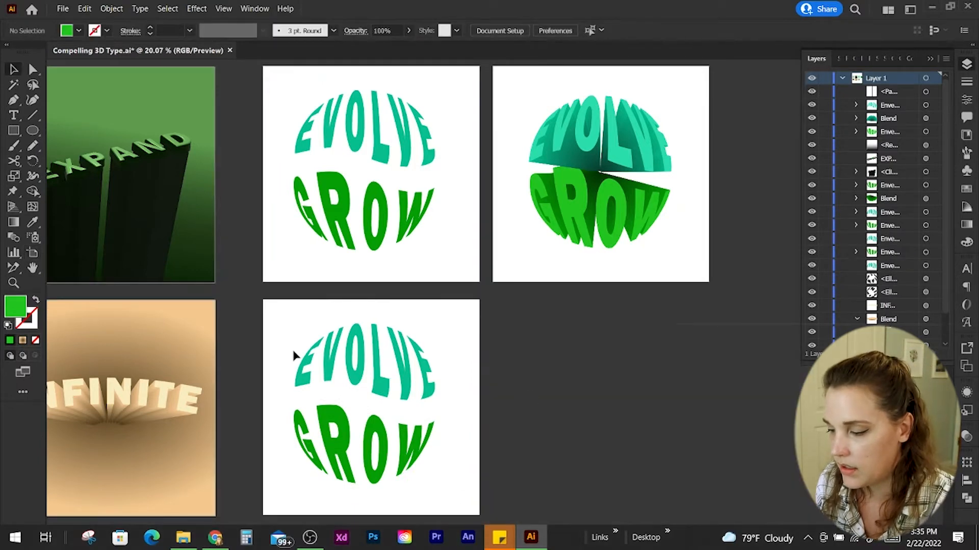
{"action": "scroll", "coordinate": [293, 355], "scroll_direction": "down", "scroll_amount": 2}
{"action": "left_click_drag", "start_coordinate": [294, 355], "coordinate": [470, 433]}
{"action": "key", "text": "Delete"}
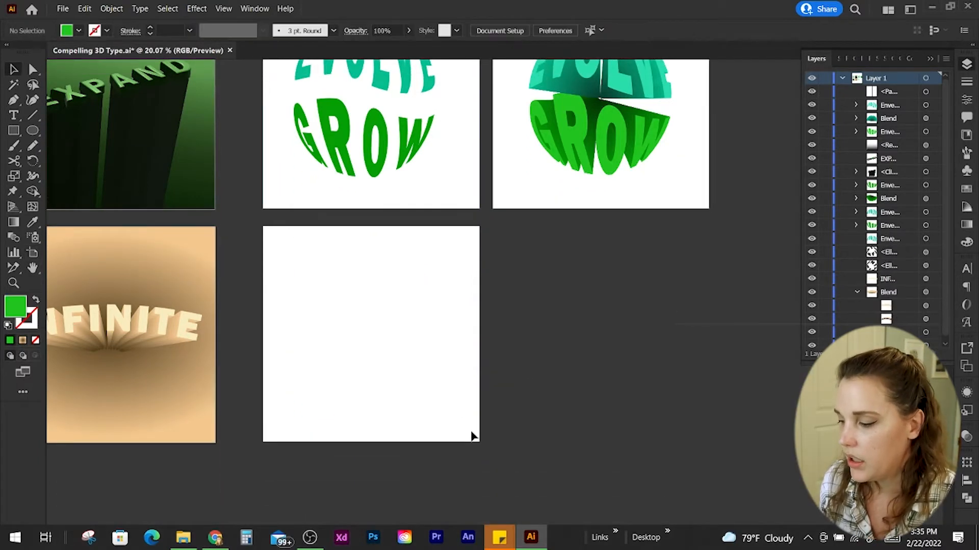
Add the black text INFINITE in Franklin Gothic Heavy to the blank artboard
{"action": "scroll", "coordinate": [472, 436], "scroll_direction": "left", "scroll_amount": 5}
{"action": "scroll", "coordinate": [471, 436], "scroll_direction": "right", "scroll_amount": 3}
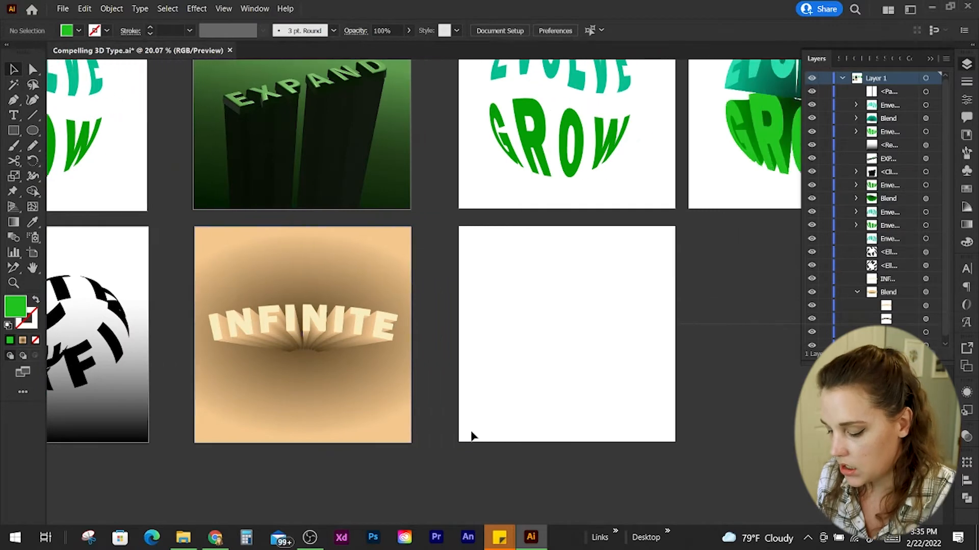
{"action": "scroll", "coordinate": [472, 435], "scroll_direction": "right", "scroll_amount": 1}
{"action": "key", "text": "t"}
{"action": "left_click", "coordinate": [452, 301]}
{"action": "type", "text": "INFINTIE"}
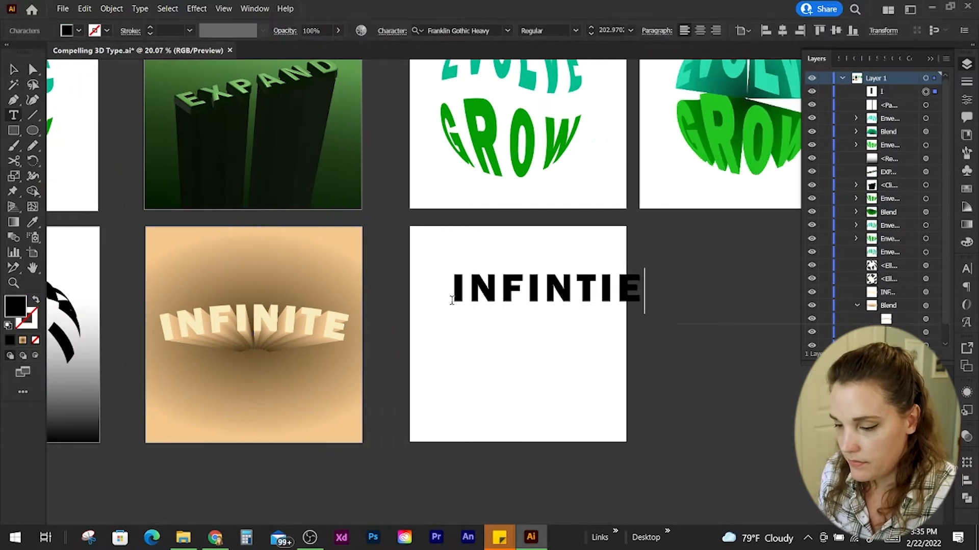
{"action": "key", "text": "BackSpace"}
{"action": "key", "text": "BackSpace"}
{"action": "type", "text": "E"}
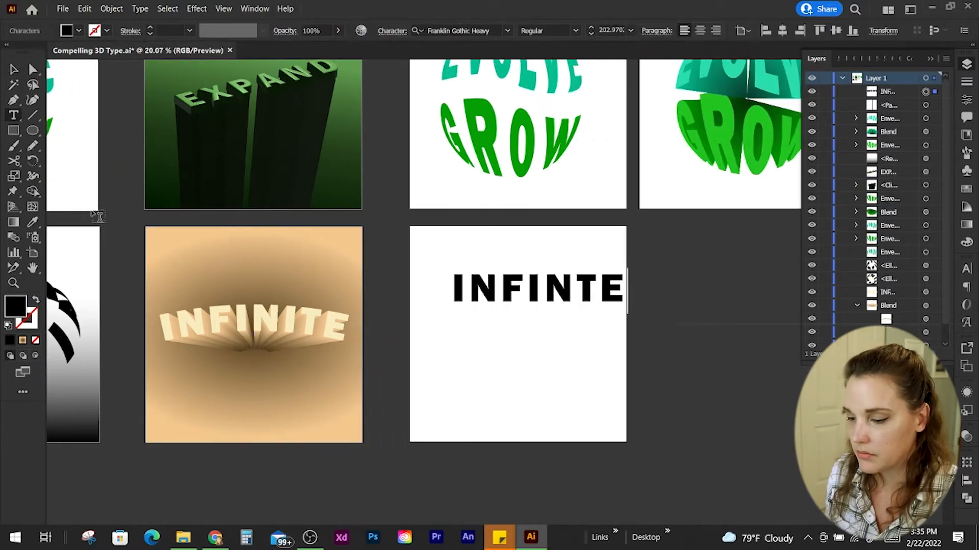
{"action": "left_click", "coordinate": [576, 289]}
{"action": "type", "text": "I"}
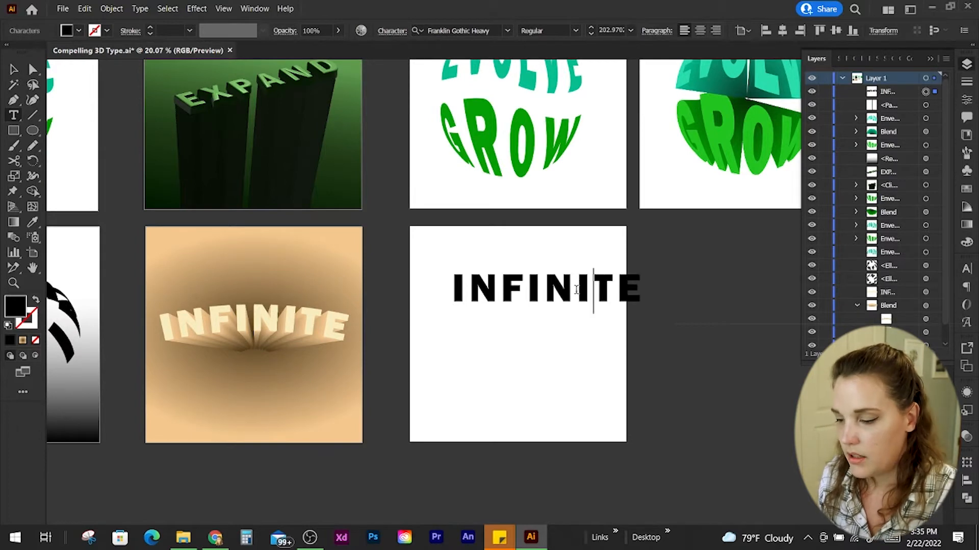
{"action": "key", "text": "Escape"}
Scale the INFINITE text down to about 159.5 pt and place it within the blank artboard, centred horizontally
{"action": "left_click_drag", "start_coordinate": [597, 296], "coordinate": [564, 321]}
{"action": "left_click", "coordinate": [628, 356]}
{"action": "left_click", "coordinate": [593, 319]}
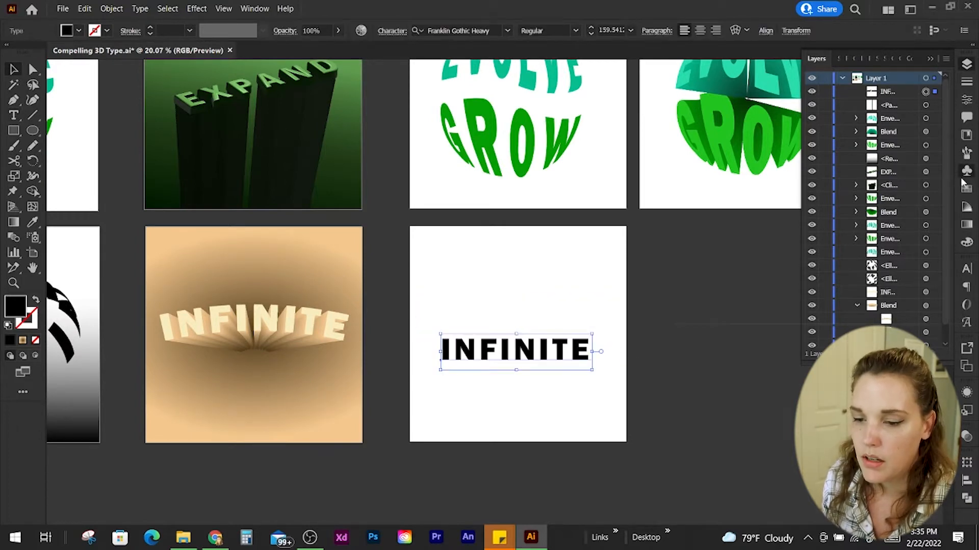
Save the INFINITE text as a dynamic movie clip symbol named "Infinite type"
{"action": "left_click", "coordinate": [963, 176]}
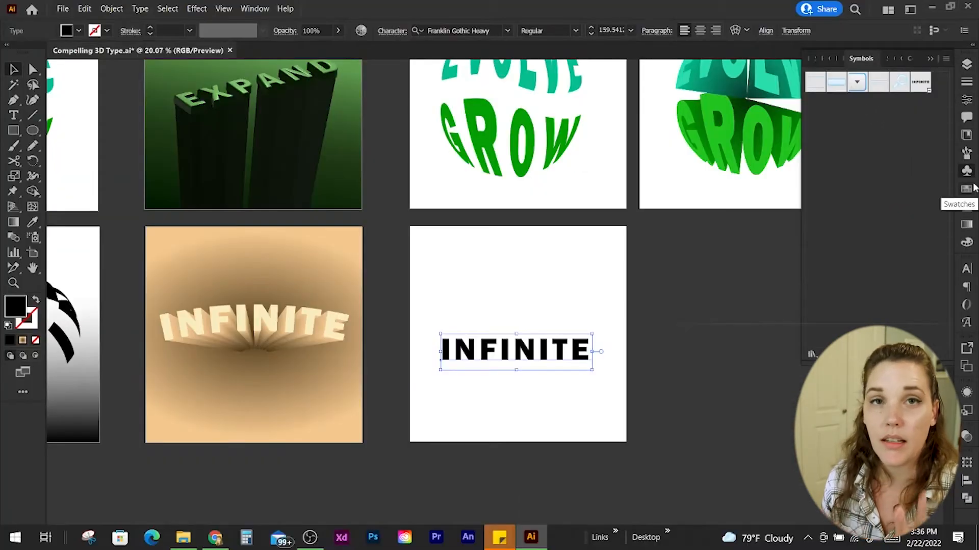
{"action": "left_click_drag", "start_coordinate": [515, 349], "coordinate": [857, 193]}
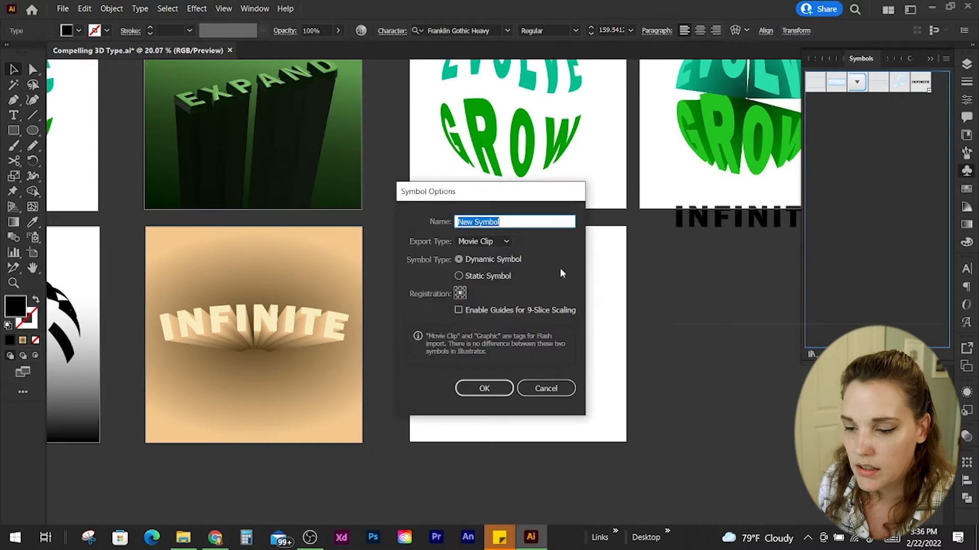
{"action": "type", "text": "Infinte type"}
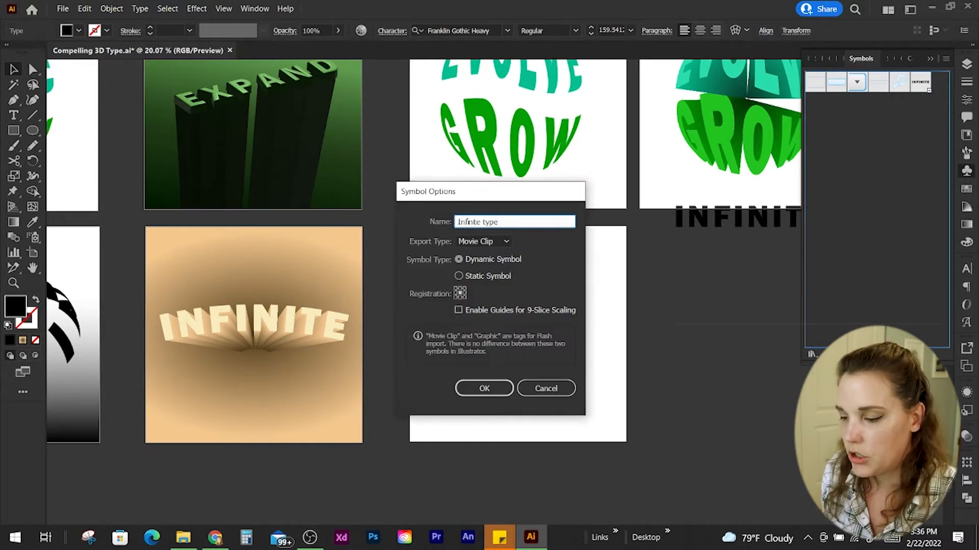
{"action": "left_click", "coordinate": [483, 387]}
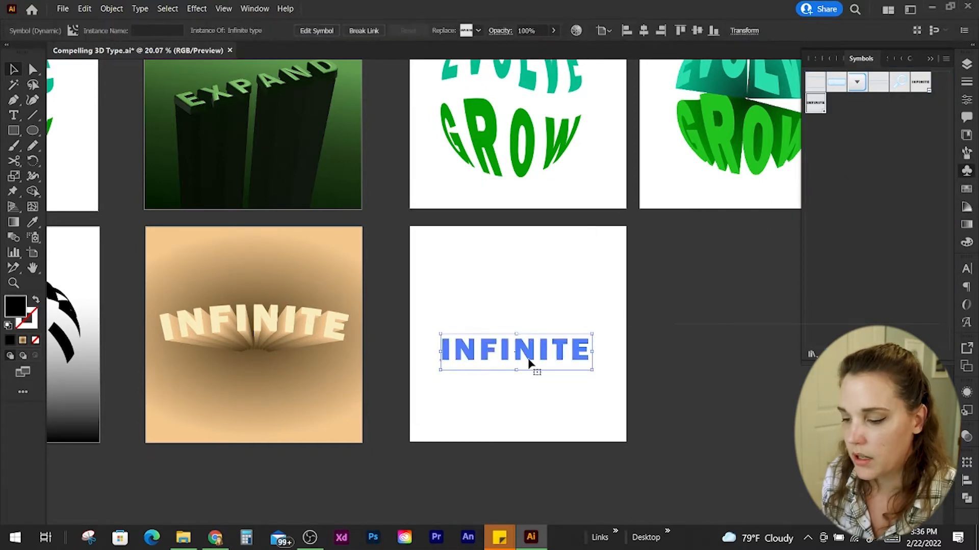
Move the INFINITE symbol instance aside so it overhangs the artboard's upper right edge, and deselect it
{"action": "left_click_drag", "start_coordinate": [524, 365], "coordinate": [625, 260]}
{"action": "left_click", "coordinate": [395, 378]}
{"action": "scroll", "coordinate": [396, 378], "scroll_direction": "left", "scroll_amount": 2}
{"action": "scroll", "coordinate": [396, 378], "scroll_direction": "right", "scroll_amount": 3}
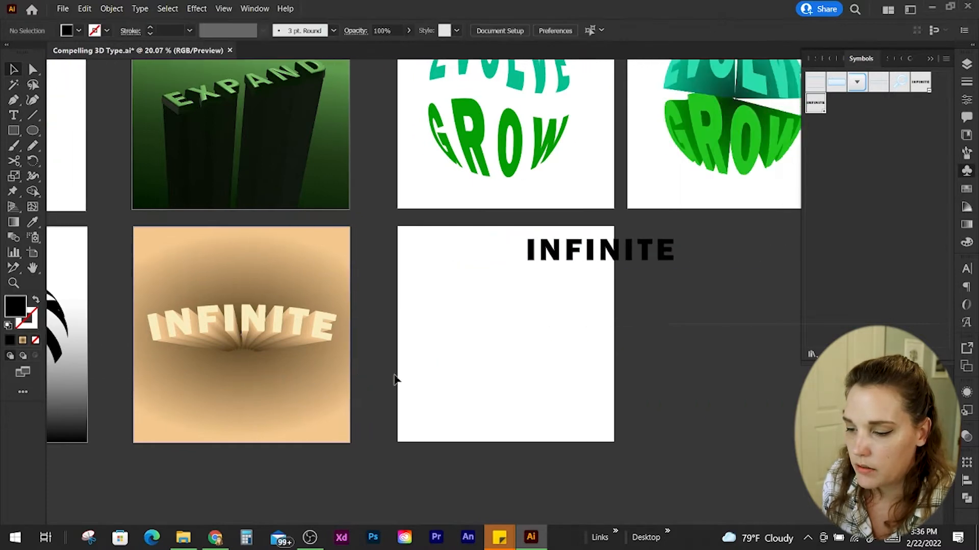
Draw a black circle about one third of the artboard's width and place it near the artboard's middle
{"action": "scroll", "coordinate": [396, 379], "scroll_direction": "up", "scroll_amount": 4}
{"action": "key", "text": "l"}
{"action": "left_click_drag", "start_coordinate": [388, 242], "coordinate": [513, 366]}
{"action": "left_click_drag", "start_coordinate": [462, 317], "coordinate": [452, 293]}
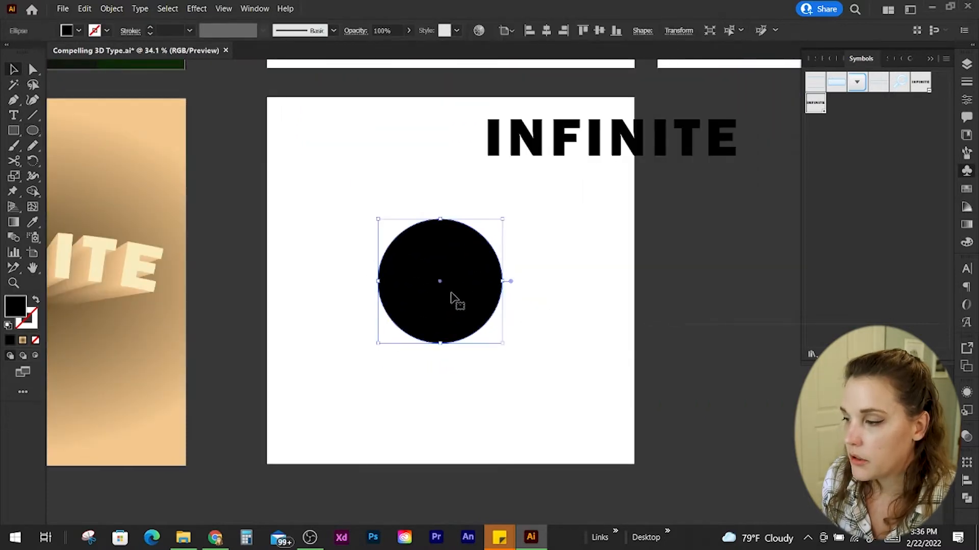
Apply the classic 3D Revolve effect to the black circle
{"action": "left_click", "coordinate": [201, 10]}
{"action": "mouse_move", "coordinate": [232, 86]}
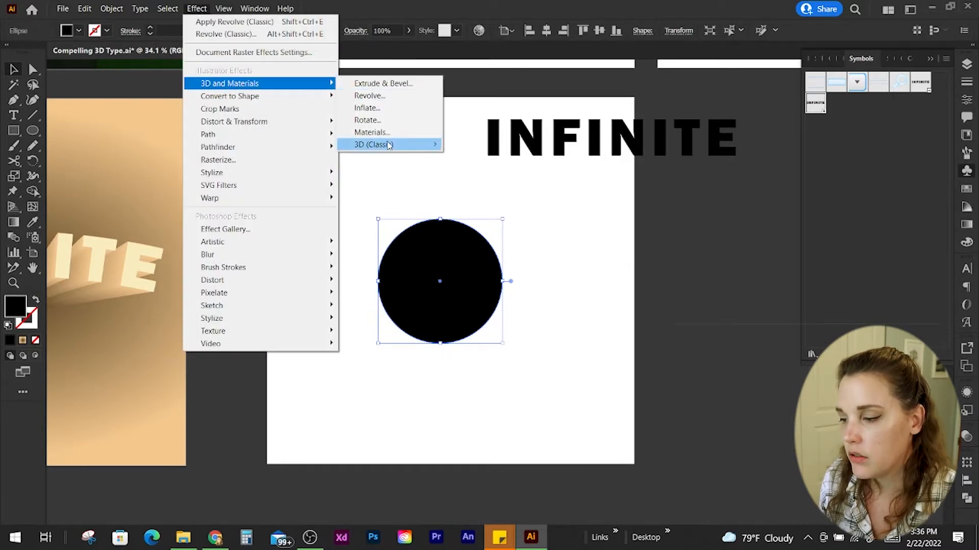
{"action": "mouse_move", "coordinate": [389, 146]}
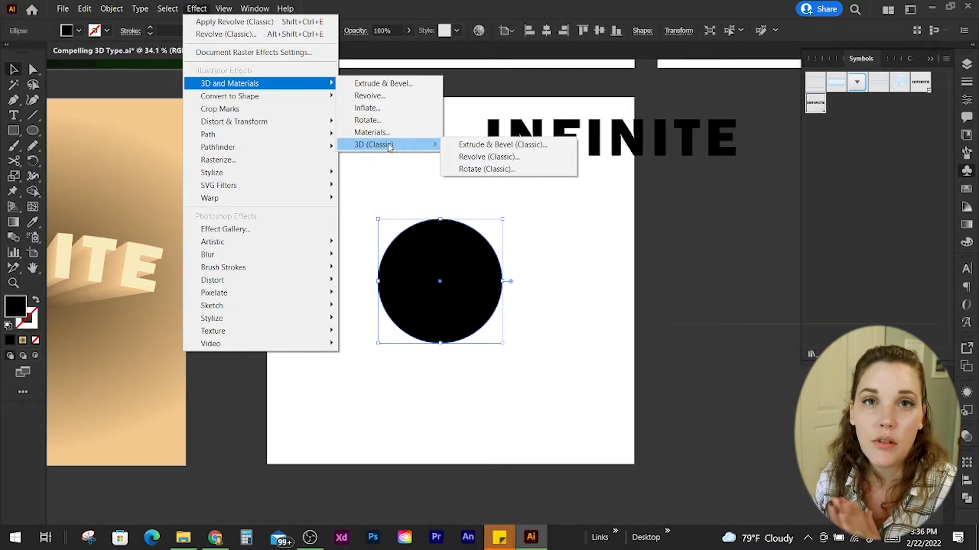
{"action": "left_click", "coordinate": [476, 158]}
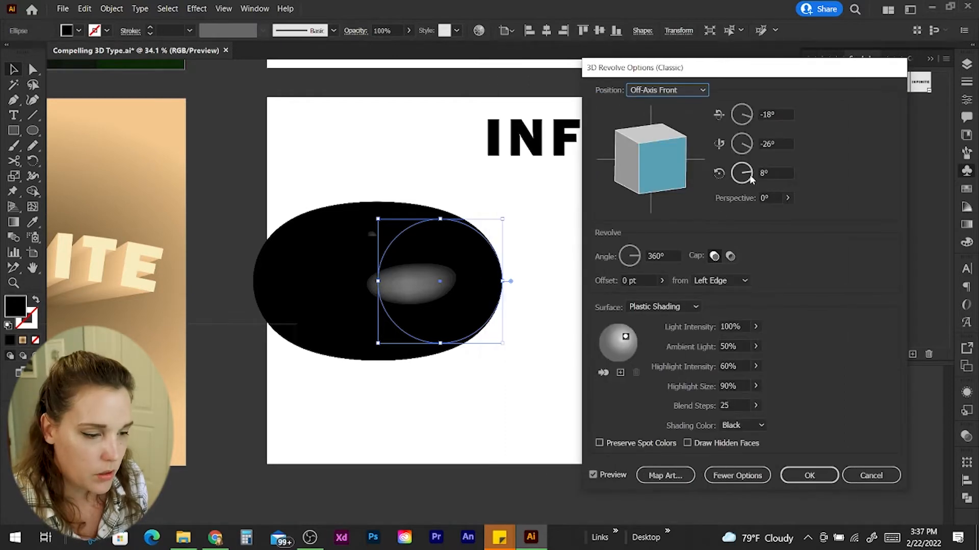
Give the revolved shape a custom rotation of -107° around X, -164° around Y and -152° around Z
{"action": "left_click_drag", "start_coordinate": [742, 141], "coordinate": [739, 147]}
{"action": "left_click", "coordinate": [743, 151]}
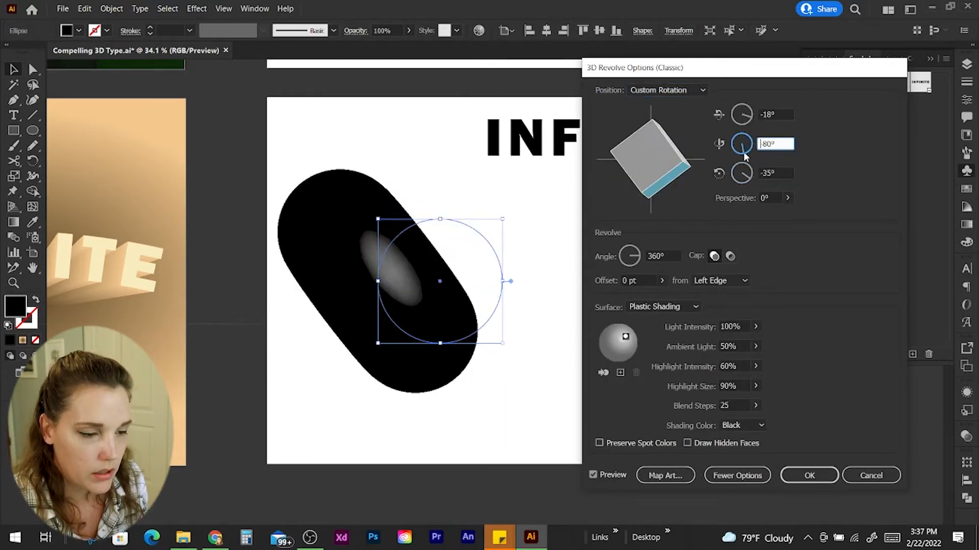
{"action": "left_click", "coordinate": [752, 110]}
{"action": "left_click", "coordinate": [739, 123]}
{"action": "left_click", "coordinate": [750, 164]}
{"action": "left_click", "coordinate": [734, 166]}
{"action": "left_click", "coordinate": [735, 174]}
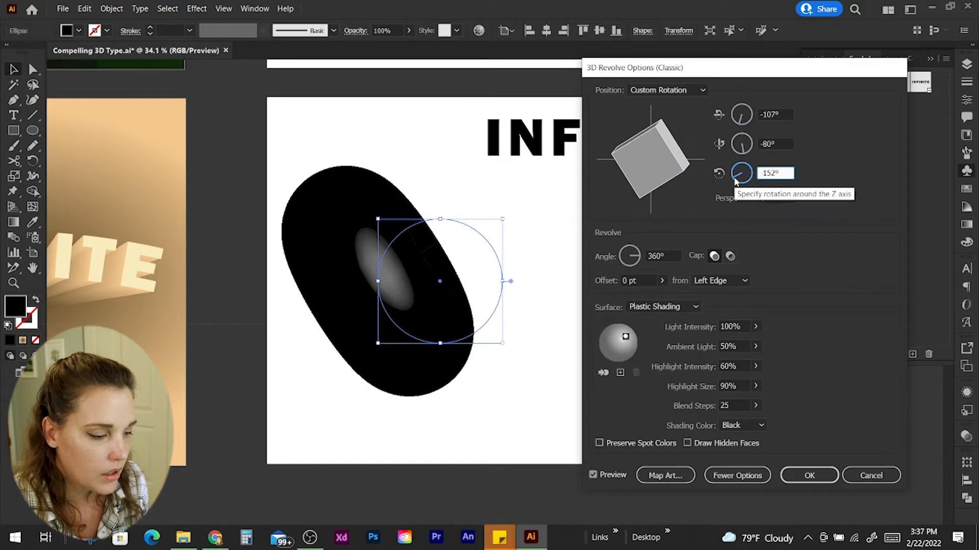
{"action": "left_click", "coordinate": [734, 145]}
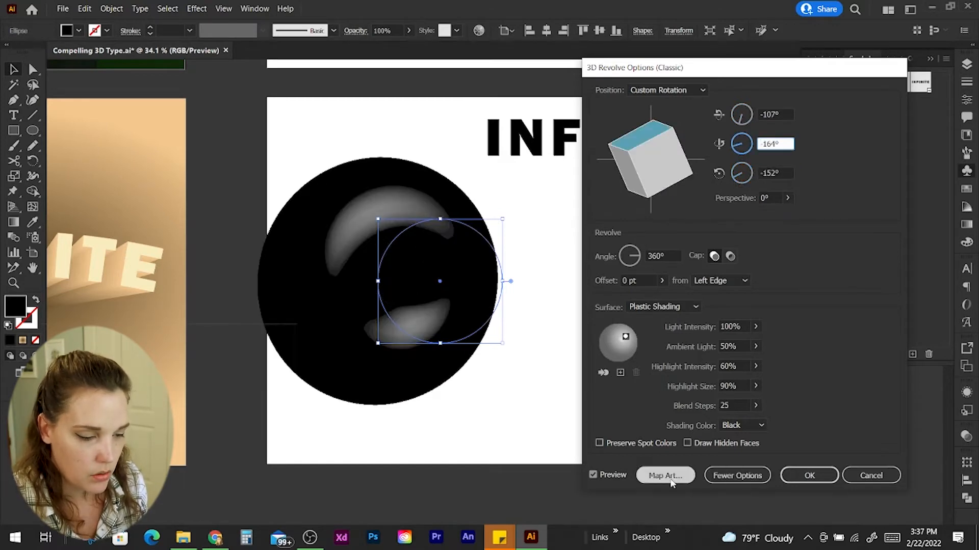
Map the "Infinite type" symbol onto the revolved surface and enlarge it to span the full width of the surface map
{"action": "left_click", "coordinate": [670, 483]}
{"action": "left_click", "coordinate": [655, 108]}
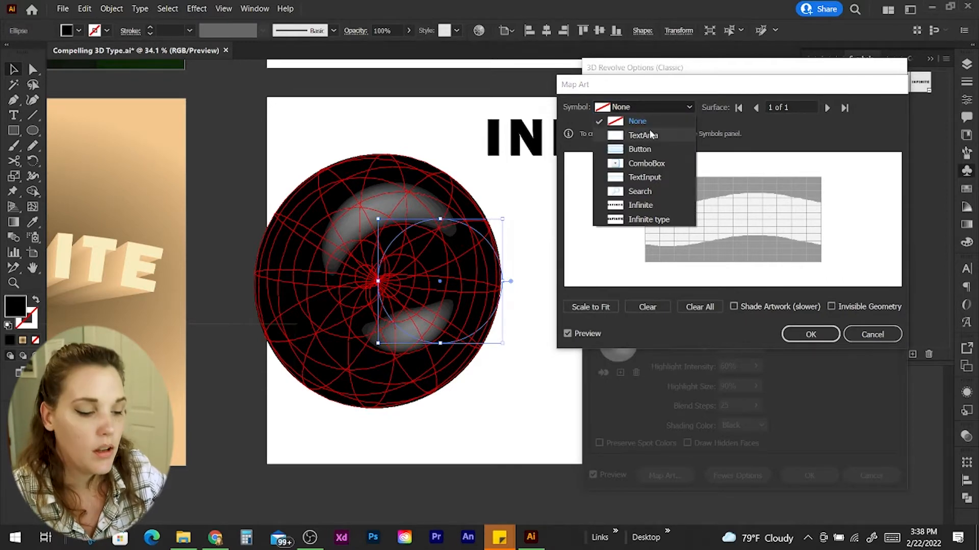
{"action": "left_click", "coordinate": [647, 219]}
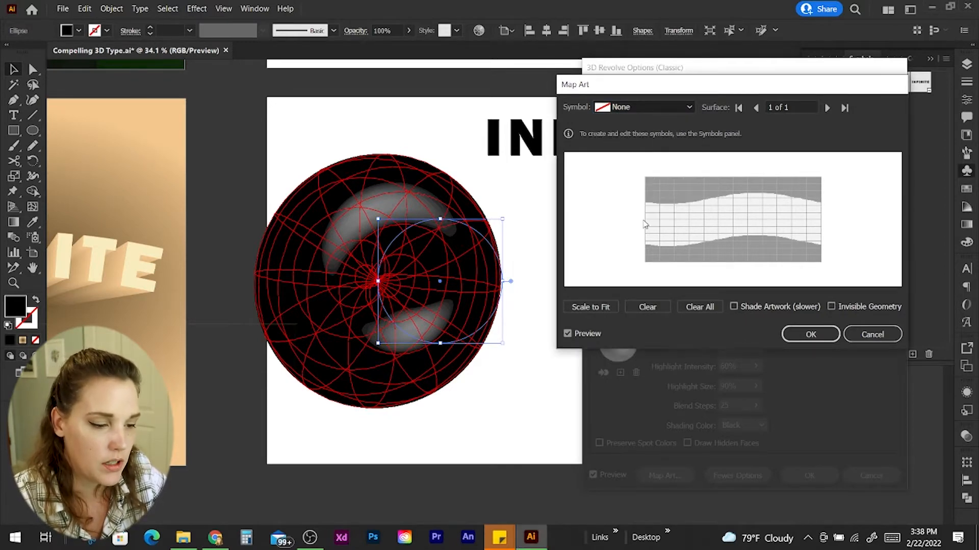
{"action": "left_click_drag", "start_coordinate": [761, 226], "coordinate": [812, 243]}
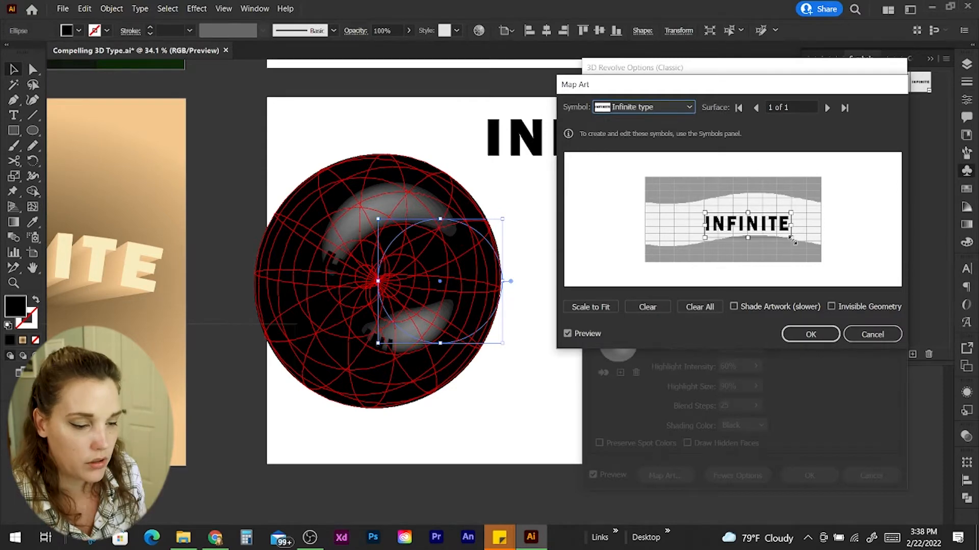
{"action": "left_click_drag", "start_coordinate": [706, 214], "coordinate": [657, 199]}
{"action": "left_click_drag", "start_coordinate": [715, 223], "coordinate": [704, 226]}
Make the mapped shape's geometry invisible, move the text to the upper edge of the surface map, and accept the mapping
{"action": "left_click", "coordinate": [832, 370]}
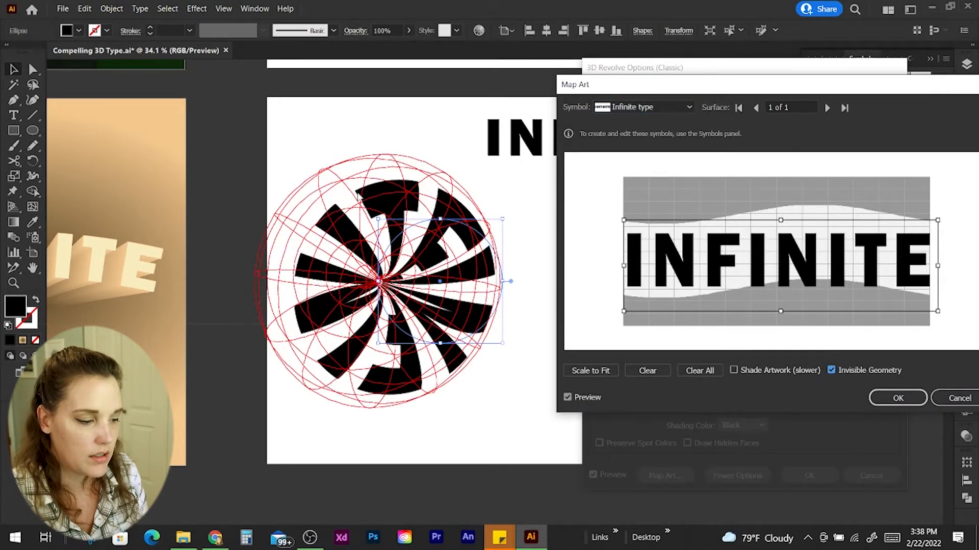
{"action": "left_click_drag", "start_coordinate": [763, 265], "coordinate": [760, 221]}
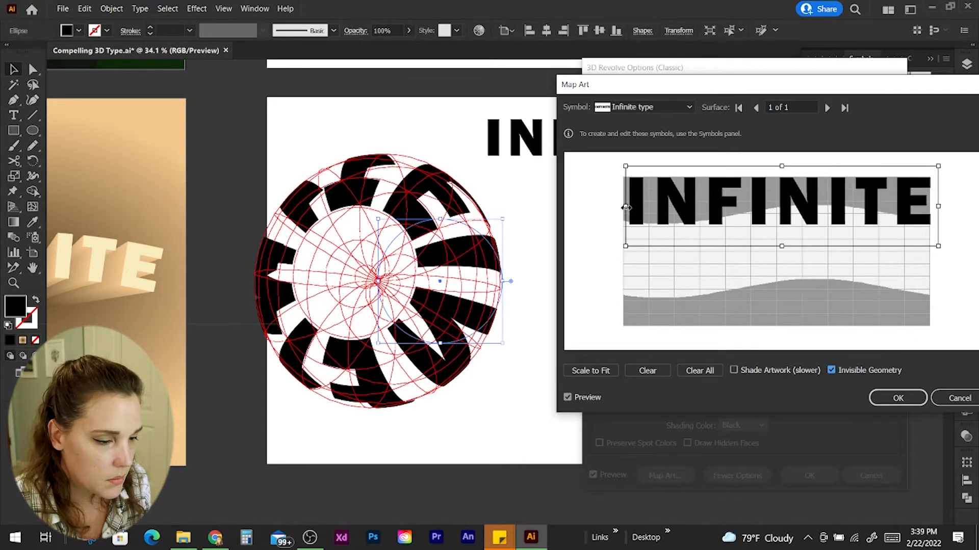
{"action": "left_click", "coordinate": [898, 398]}
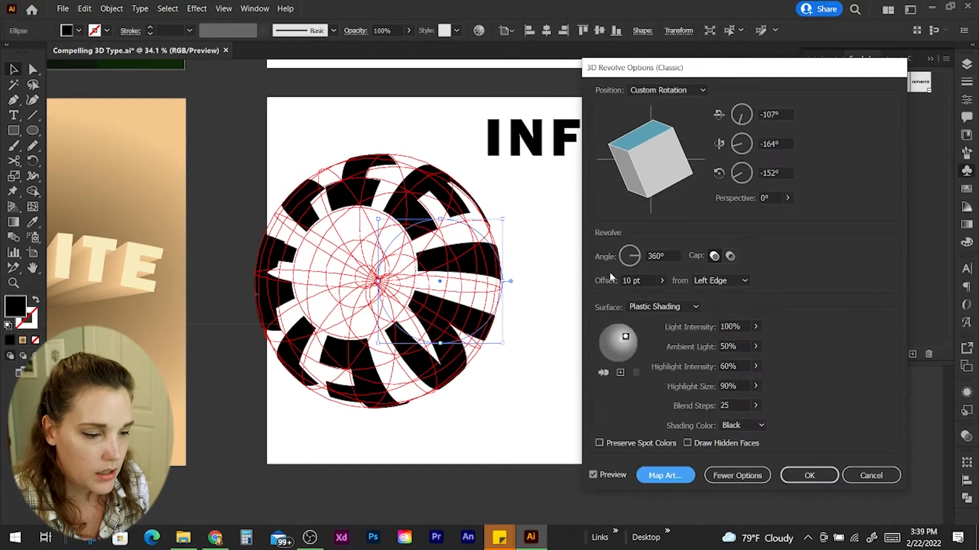
Rotate the revolved shape to -81°, 34° and -73°, with a 10 pt offset from the left edge
{"action": "left_click_drag", "start_coordinate": [732, 179], "coordinate": [746, 188]}
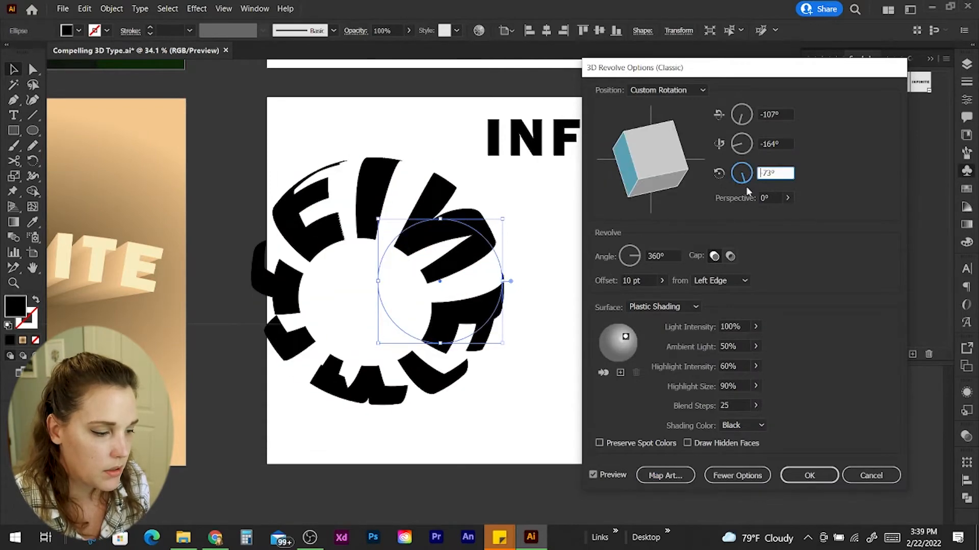
{"action": "left_click", "coordinate": [662, 281]}
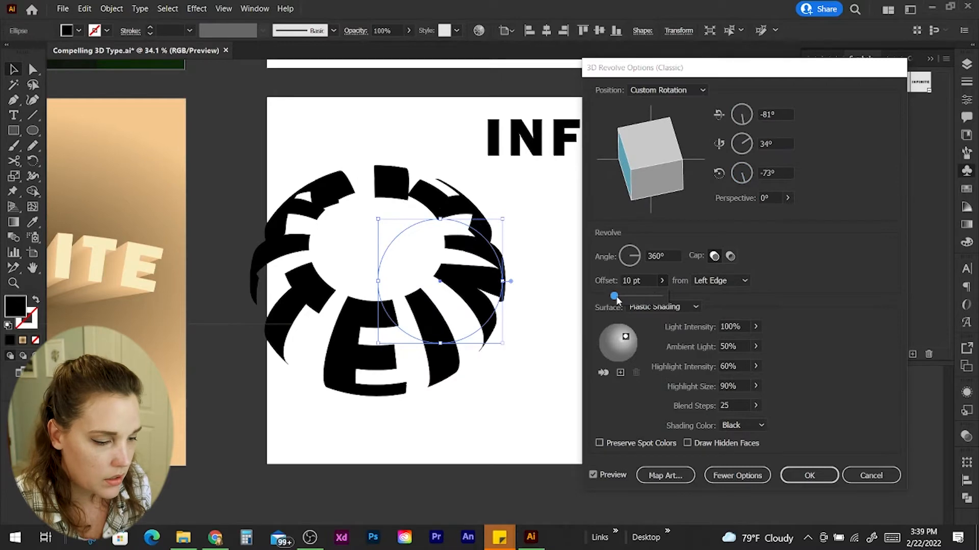
{"action": "left_click_drag", "start_coordinate": [617, 299], "coordinate": [615, 300]}
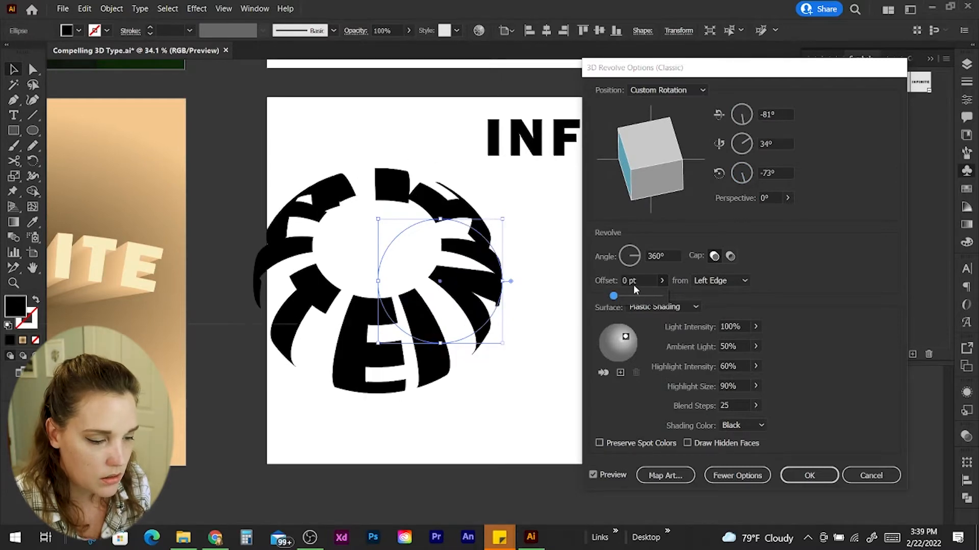
{"action": "left_click", "coordinate": [632, 281]}
{"action": "key", "text": "Tab"}
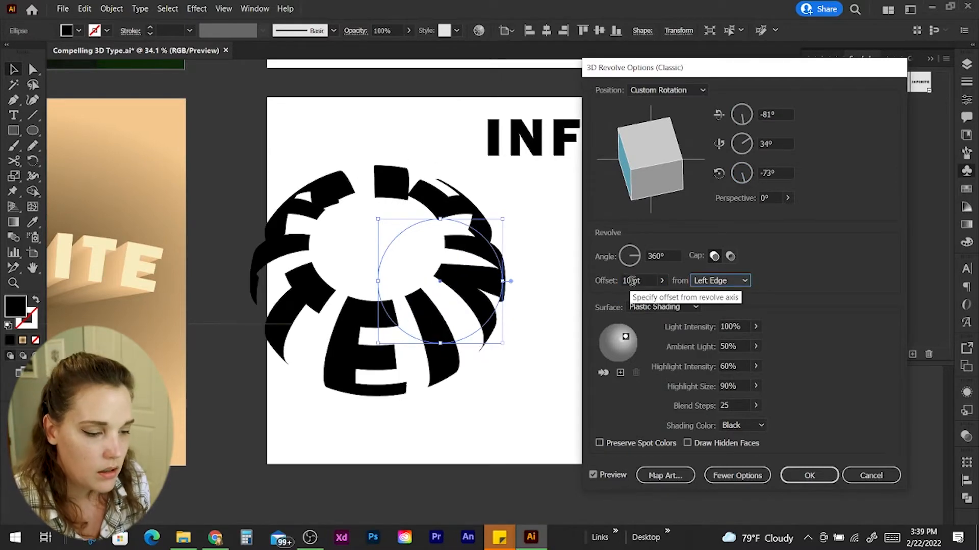
Nudge the mapped INFINITE text slightly downward on the surface map and apply the revolve effect
{"action": "left_click", "coordinate": [666, 476]}
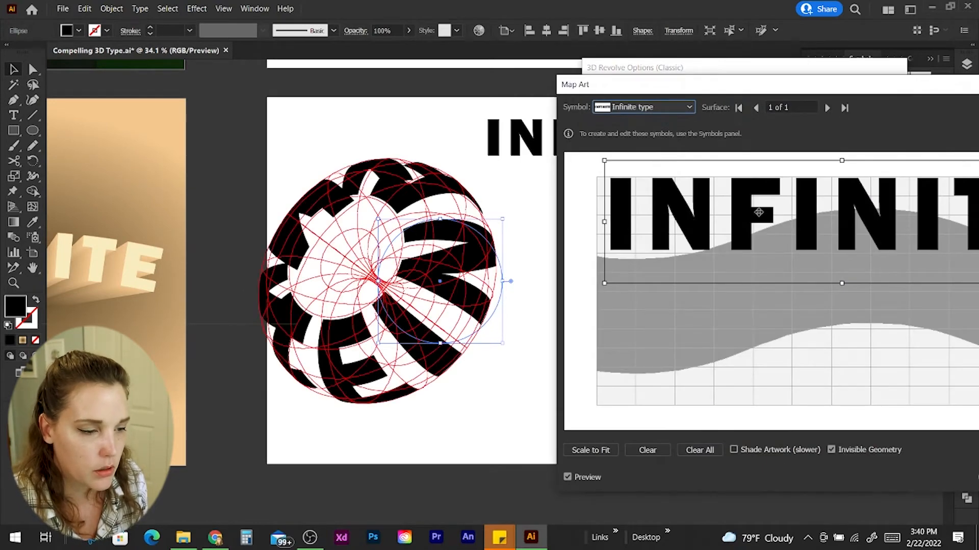
{"action": "left_click_drag", "start_coordinate": [759, 213], "coordinate": [756, 221]}
{"action": "key", "text": "Return"}
{"action": "key", "text": "Return"}
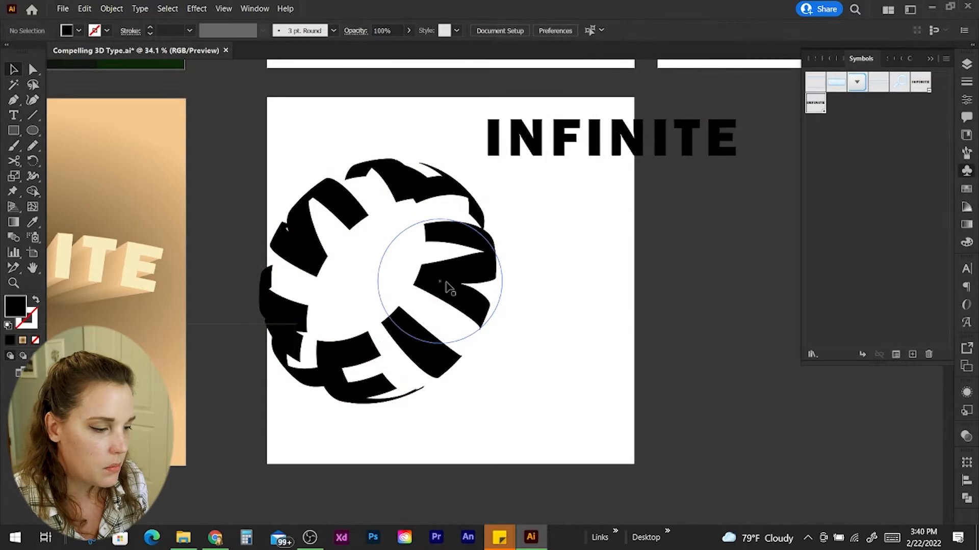
Move the wrapped text shape slightly toward the artboard's centre and place an overlapping copy to its right
{"action": "left_click_drag", "start_coordinate": [449, 288], "coordinate": [470, 310]}
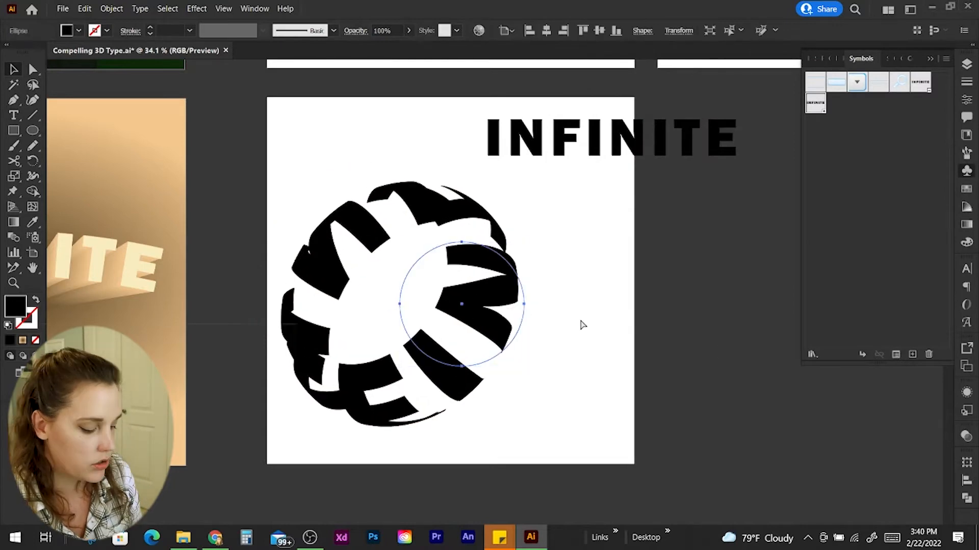
{"action": "left_click_drag", "start_coordinate": [614, 347], "coordinate": [576, 302]}
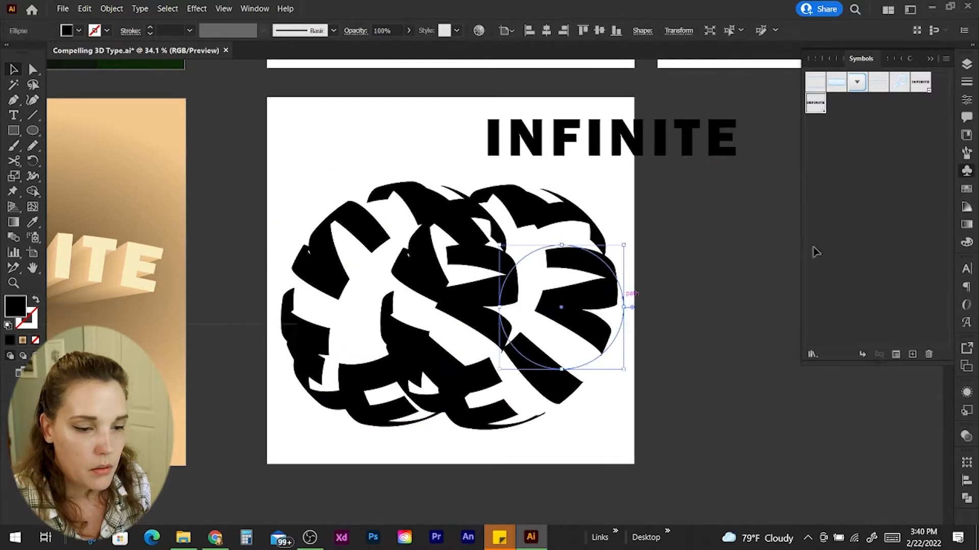
Edit the copy's 3D Revolve effect so its rotation is -134° around X, 140° around Y and -159° around Z
{"action": "left_click", "coordinate": [966, 101]}
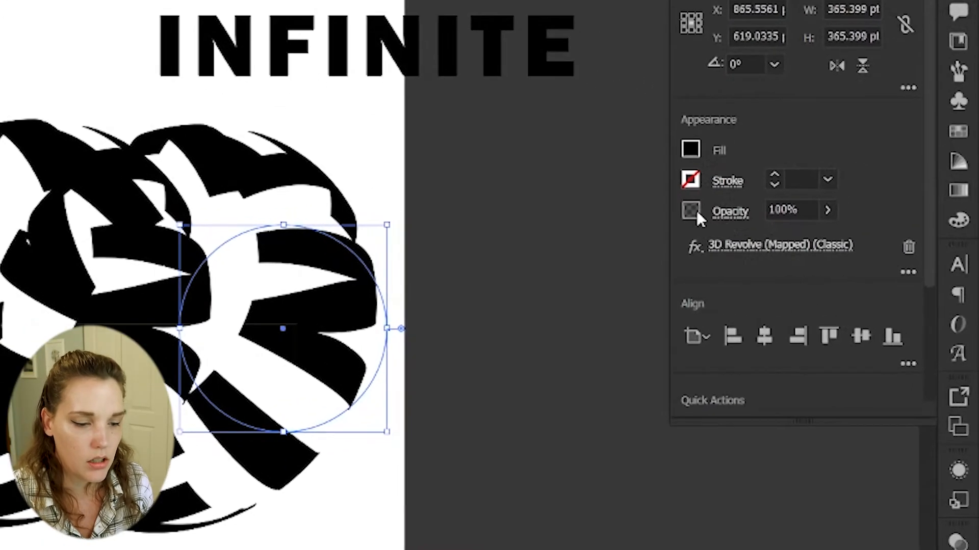
{"action": "left_click", "coordinate": [776, 251]}
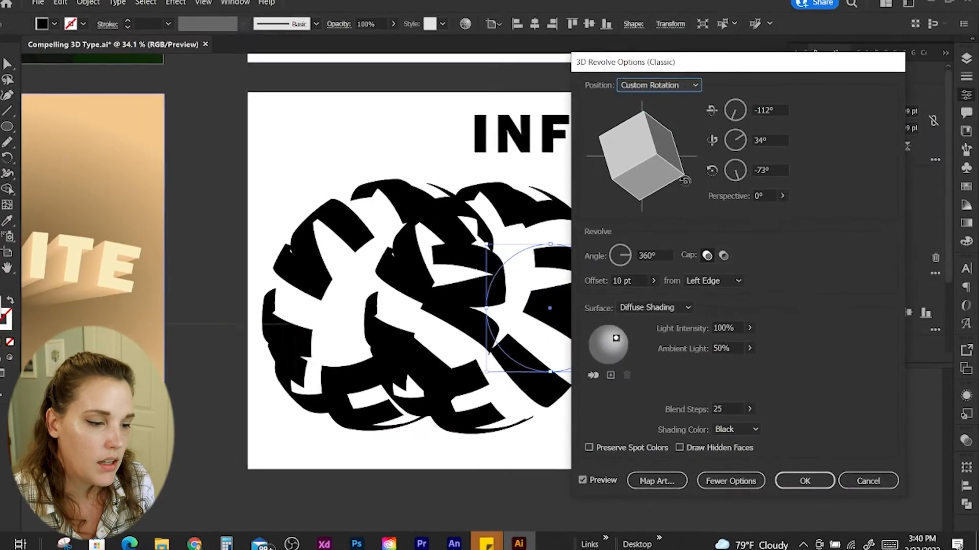
{"action": "left_click_drag", "start_coordinate": [716, 66], "coordinate": [757, 66]}
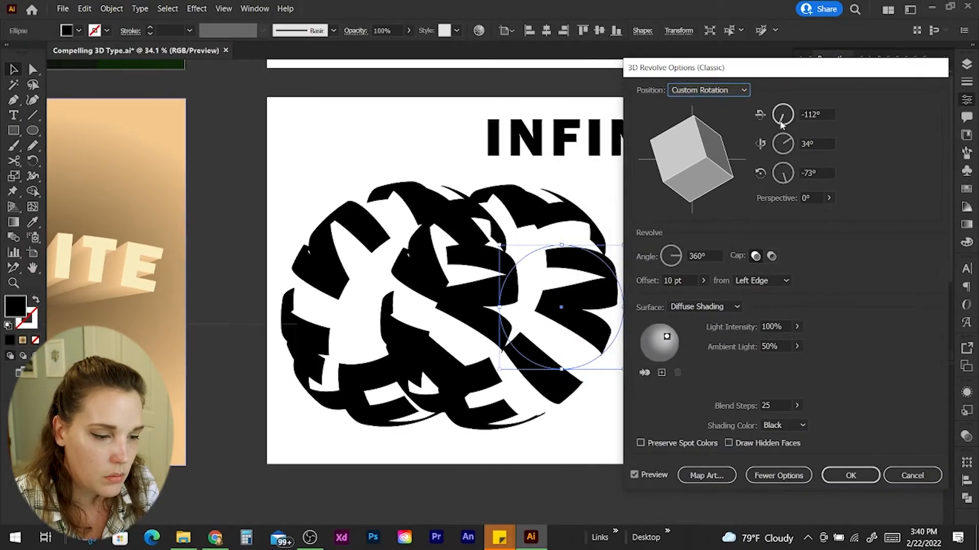
{"action": "left_click_drag", "start_coordinate": [786, 181], "coordinate": [777, 184]}
{"action": "mouse_move", "coordinate": [789, 144]}
{"action": "left_mouse_down"}
{"action": "mouse_move", "coordinate": [775, 117]}
{"action": "mouse_move", "coordinate": [781, 132]}
{"action": "left_mouse_up"}
{"action": "left_click", "coordinate": [784, 140]}
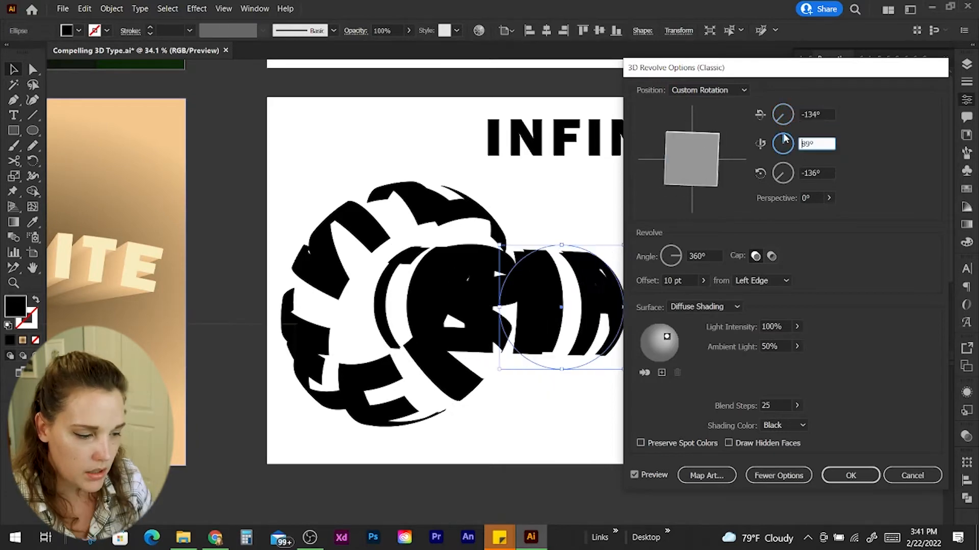
{"action": "left_click", "coordinate": [774, 177]}
{"action": "left_click", "coordinate": [784, 142]}
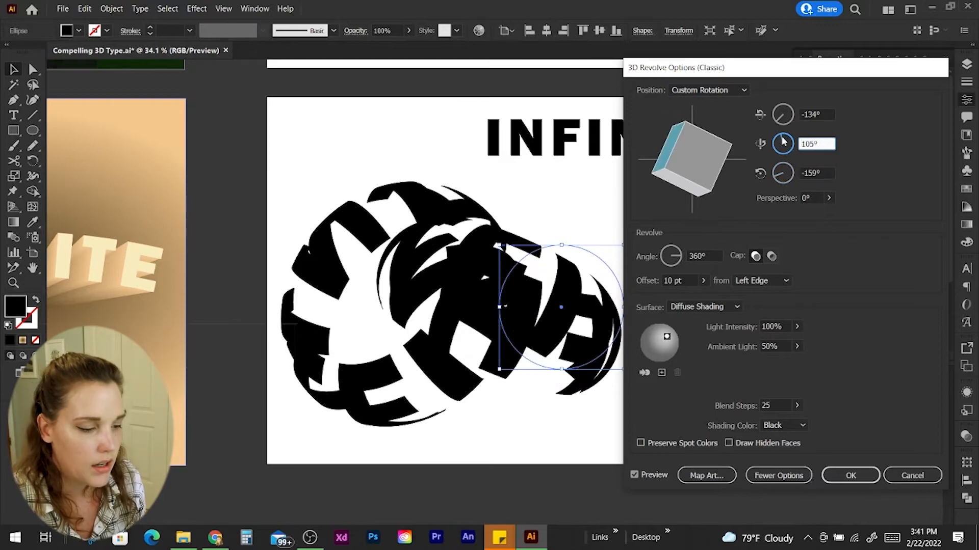
{"action": "left_click", "coordinate": [780, 140]}
{"action": "left_click", "coordinate": [853, 480]}
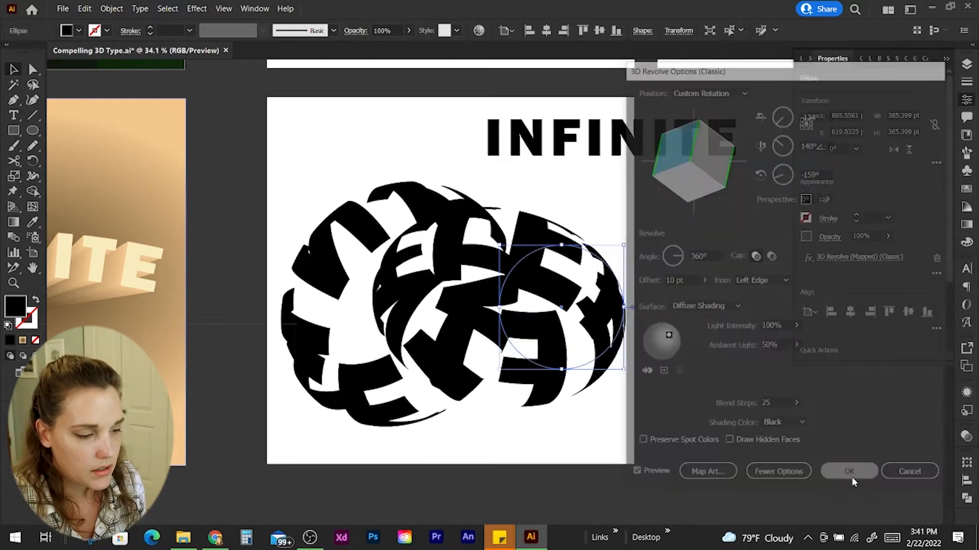
Scale both wrapped text shapes down together to about three quarters of their size and place the copy lower on the artboard
{"action": "left_click_drag", "start_coordinate": [553, 353], "coordinate": [568, 333]}
{"action": "left_click", "coordinate": [432, 243], "text": "shift"}
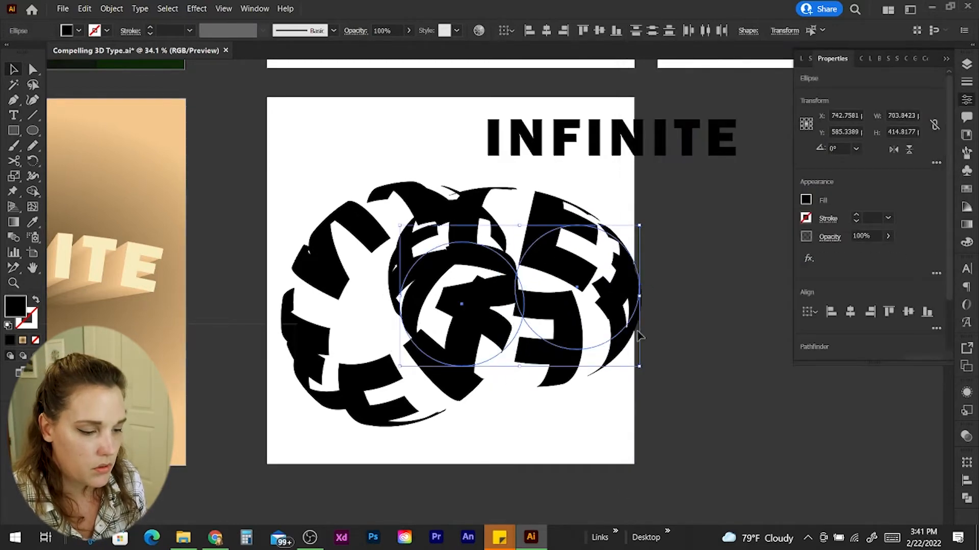
{"action": "left_click_drag", "start_coordinate": [639, 367], "coordinate": [617, 355]}
{"action": "left_click", "coordinate": [616, 371]}
{"action": "mouse_move", "coordinate": [556, 310]}
{"action": "left_mouse_down"}
{"action": "mouse_move", "coordinate": [550, 292]}
{"action": "mouse_move", "coordinate": [552, 318]}
{"action": "left_mouse_up"}
{"action": "left_click_drag", "start_coordinate": [398, 358], "coordinate": [384, 374]}
{"action": "left_click_drag", "start_coordinate": [525, 329], "coordinate": [508, 392]}
Overlap the two wrapped text shapes diagonally and move the selected shapes up toward the artboard's centre
{"action": "left_click", "coordinate": [383, 206]}
{"action": "mouse_move", "coordinate": [416, 238]}
{"action": "left_mouse_down"}
{"action": "mouse_move", "coordinate": [435, 232]}
{"action": "mouse_move", "coordinate": [409, 247]}
{"action": "left_mouse_up"}
{"action": "left_click", "coordinate": [329, 215]}
{"action": "left_click_drag", "start_coordinate": [280, 230], "coordinate": [505, 404]}
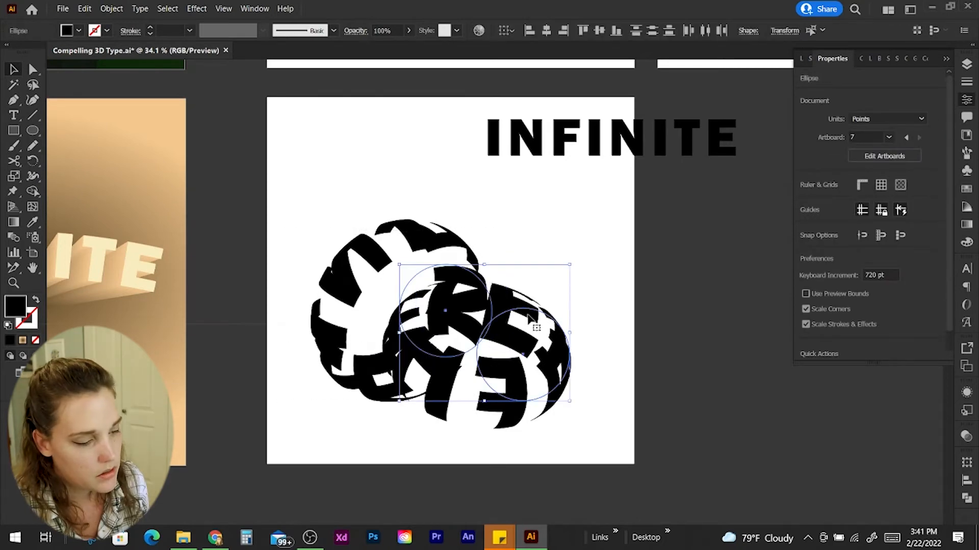
{"action": "left_click_drag", "start_coordinate": [531, 321], "coordinate": [539, 273]}
{"action": "left_click", "coordinate": [592, 321]}
Draw a black rectangle covering the whole artboard as the background
{"action": "scroll", "coordinate": [591, 320], "scroll_direction": "down", "scroll_amount": 2}
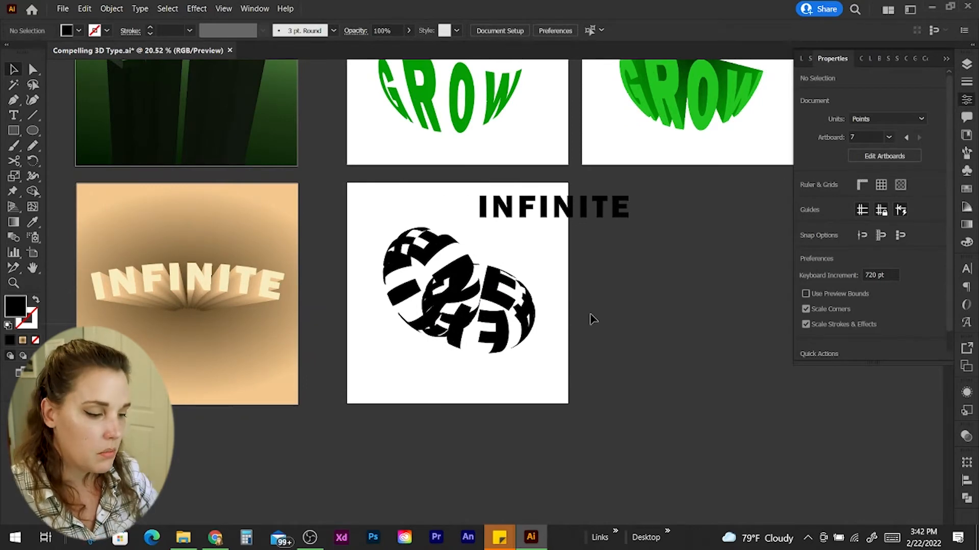
{"action": "left_click", "coordinate": [14, 130]}
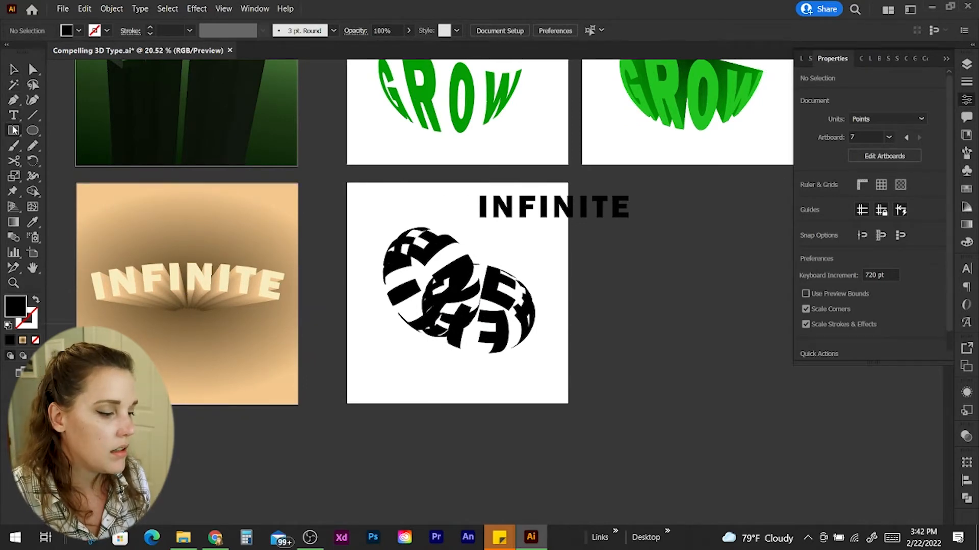
{"action": "left_click_drag", "start_coordinate": [346, 182], "coordinate": [568, 404]}
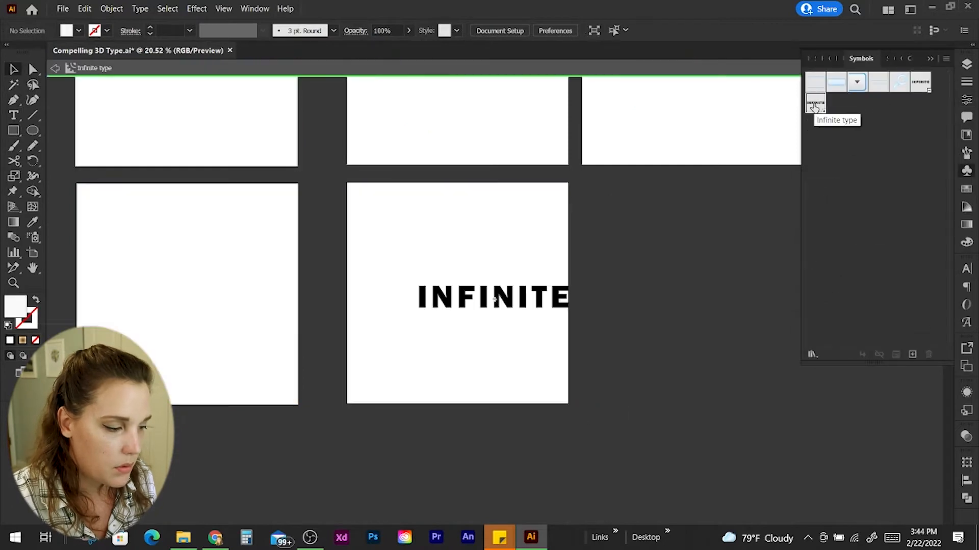
Centre the text inside the "Infinite type" symbol on the artboard, fill it with white (ffffff), and leave symbol editing
{"action": "left_click_drag", "start_coordinate": [508, 303], "coordinate": [460, 301]}
{"action": "double_click", "coordinate": [15, 306]}
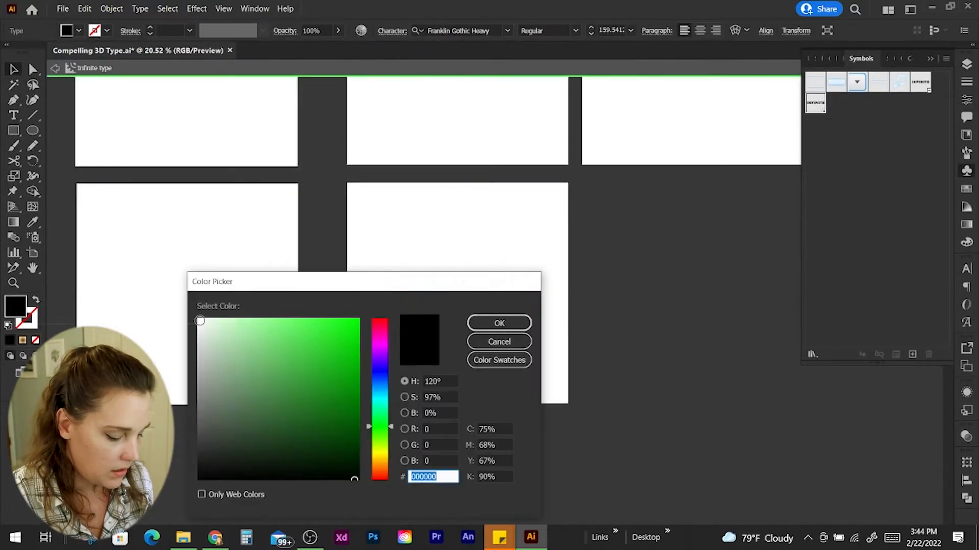
{"action": "type", "text": "ffffff"}
{"action": "key", "text": "Return"}
{"action": "left_click", "coordinate": [55, 68]}
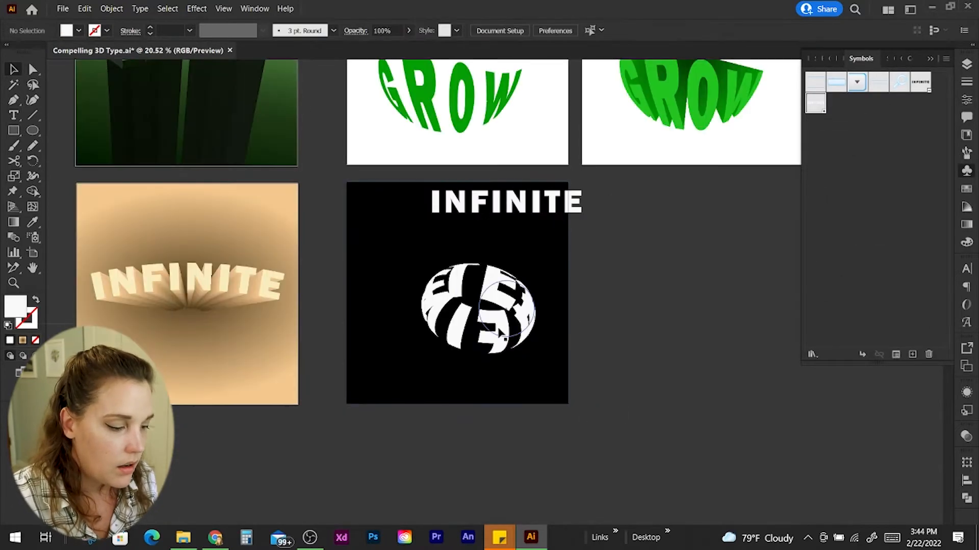
Move the lower right wrapped shape slightly down and right, and fill the upper left circle with white (ffffff)
{"action": "left_click_drag", "start_coordinate": [502, 334], "coordinate": [515, 348]}
{"action": "left_click", "coordinate": [439, 293]}
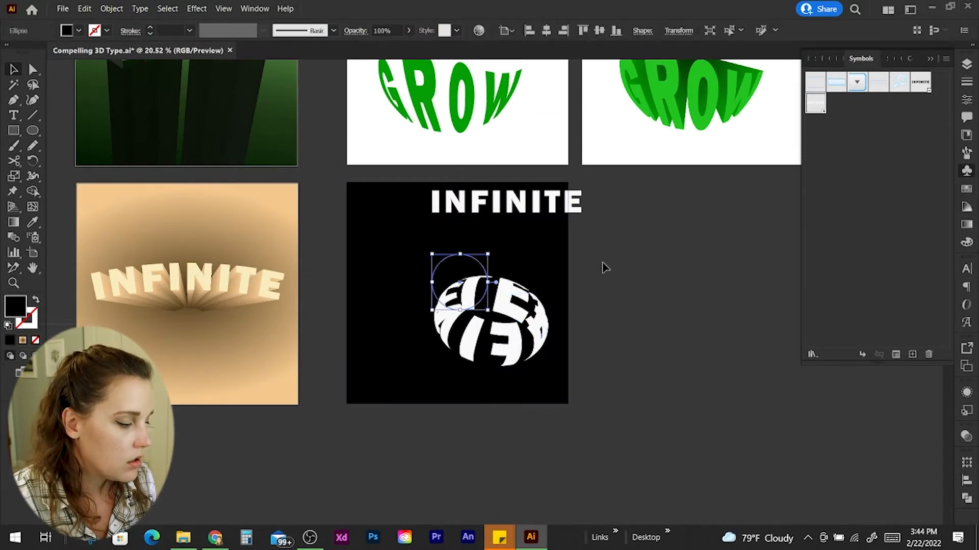
{"action": "double_click", "coordinate": [15, 306]}
{"action": "type", "text": "ffffff"}
{"action": "key", "text": "Return"}
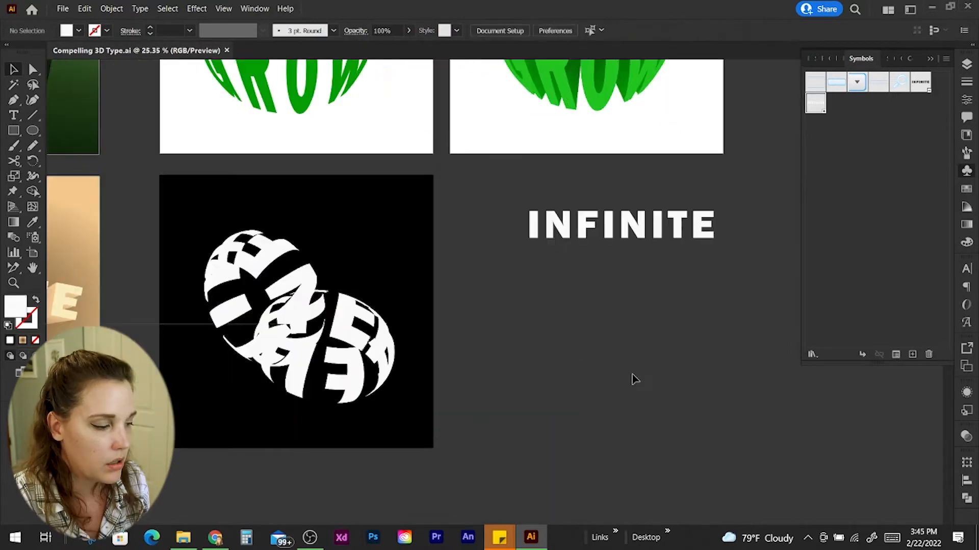
Duplicate the black artboard into the empty space beside it and delete the wrapped text shapes from the copy
{"action": "scroll", "coordinate": [631, 380], "scroll_direction": "right", "scroll_amount": 5}
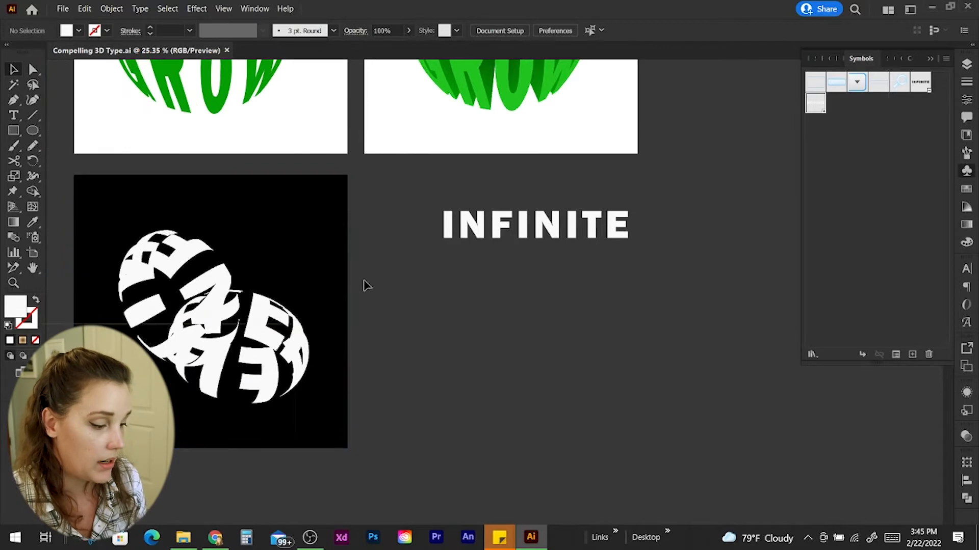
{"action": "key", "text": "shift+o"}
{"action": "left_click_drag", "start_coordinate": [317, 277], "coordinate": [610, 268]}
{"action": "key", "text": "v"}
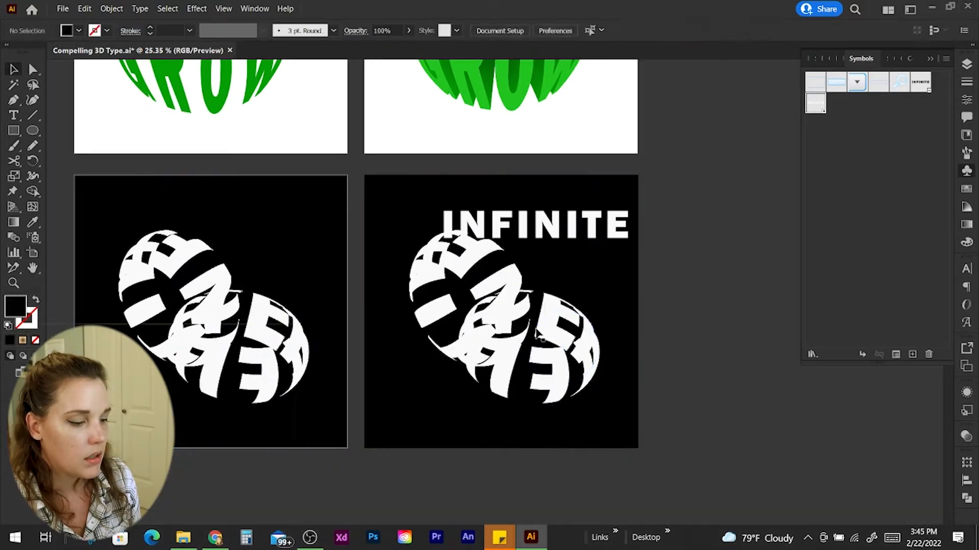
{"action": "left_click", "coordinate": [509, 320]}
{"action": "key", "text": "Delete"}
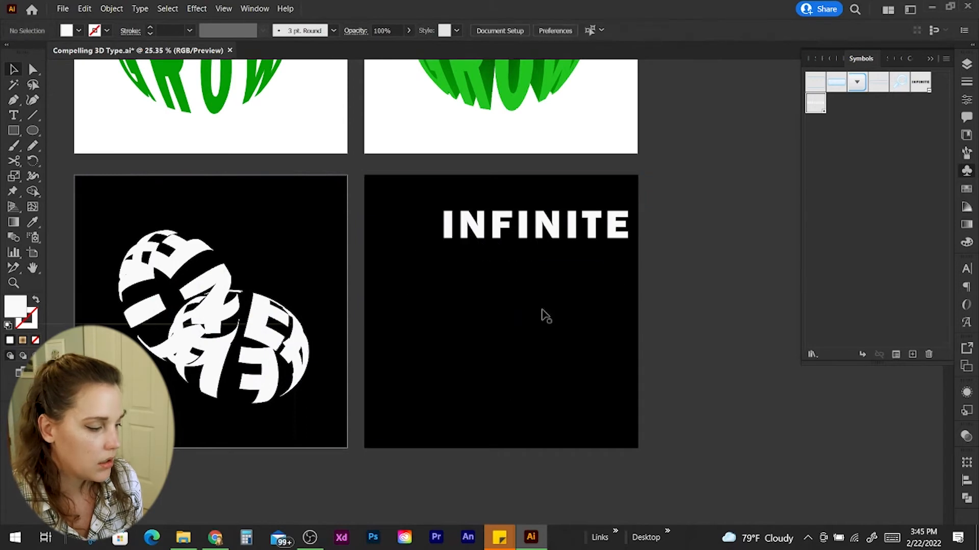
Fill the background rectangle of the duplicated artboard with a medium purple
{"action": "left_click", "coordinate": [514, 378]}
{"action": "double_click", "coordinate": [15, 306]}
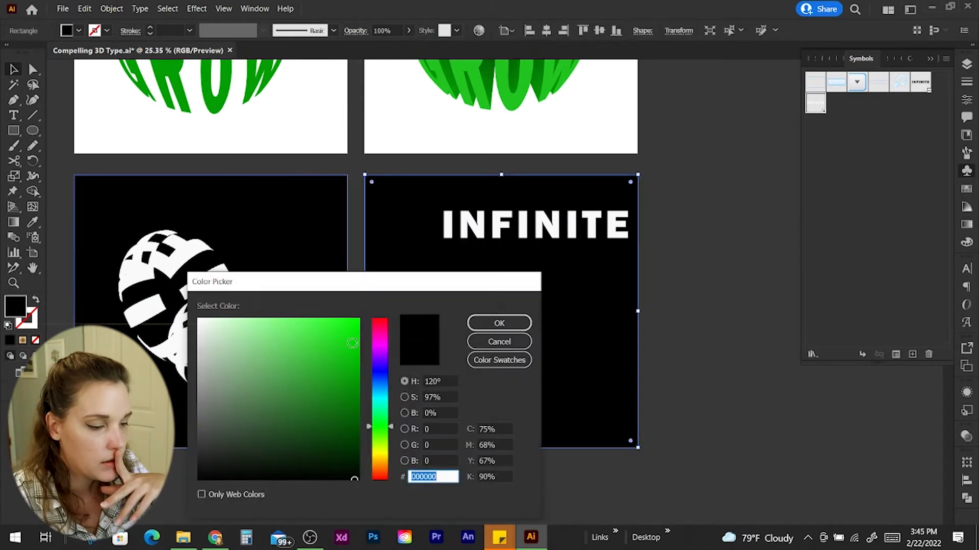
{"action": "left_click", "coordinate": [377, 362]}
{"action": "left_click", "coordinate": [299, 331]}
{"action": "left_click", "coordinate": [499, 323]}
Place the white INFINITE text across the middle of the purple artboard and duplicate it directly above
{"action": "left_click_drag", "start_coordinate": [545, 221], "coordinate": [511, 291]}
{"action": "left_click_drag", "start_coordinate": [547, 318], "coordinate": [547, 269]}
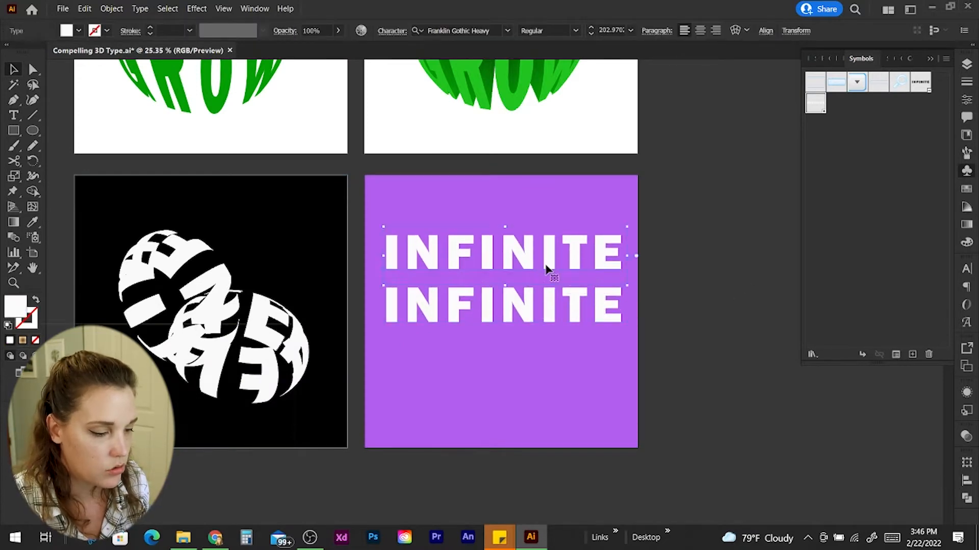
{"action": "left_click", "coordinate": [668, 341]}
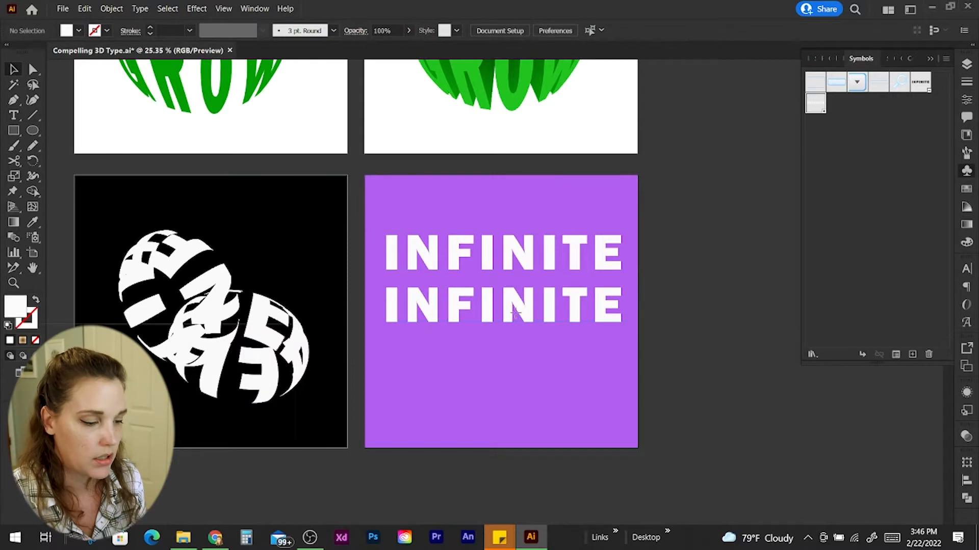
Fill the lower INFINITE text with a light purple slightly lighter than the background
{"action": "left_click", "coordinate": [515, 312]}
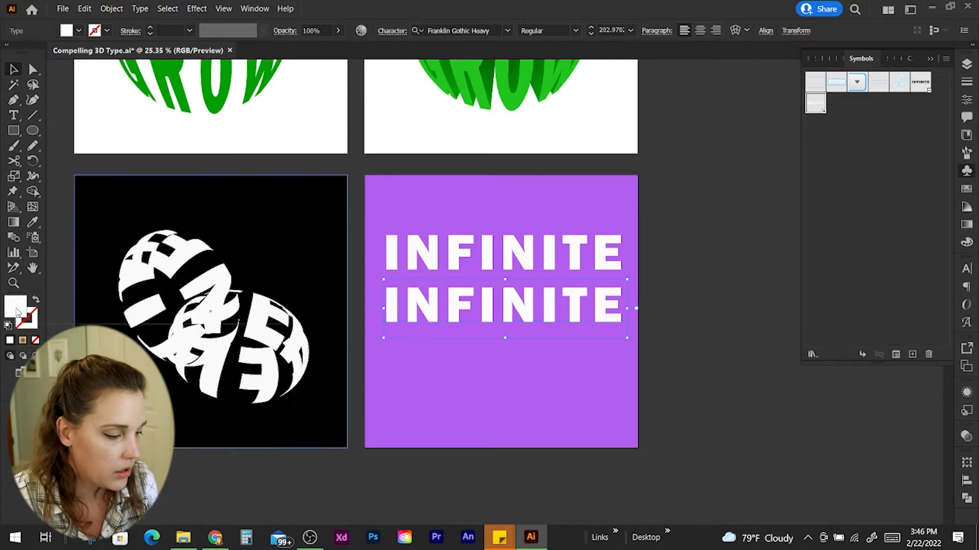
{"action": "double_click", "coordinate": [19, 309]}
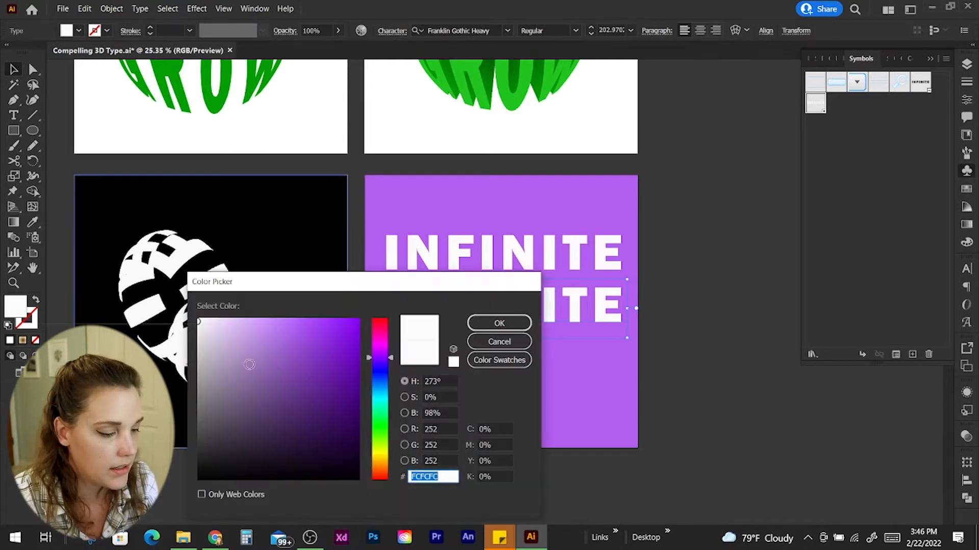
{"action": "left_click", "coordinate": [252, 323]}
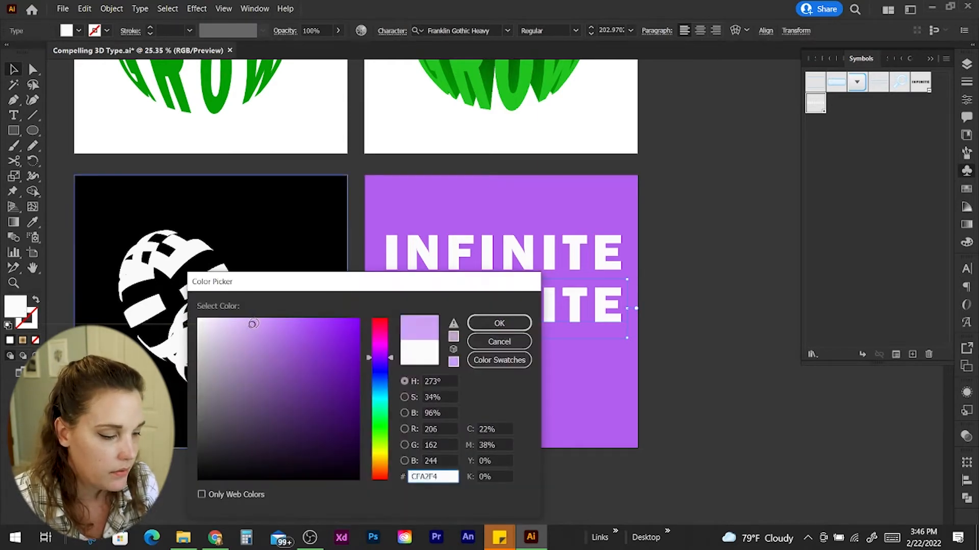
{"action": "left_click", "coordinate": [499, 323]}
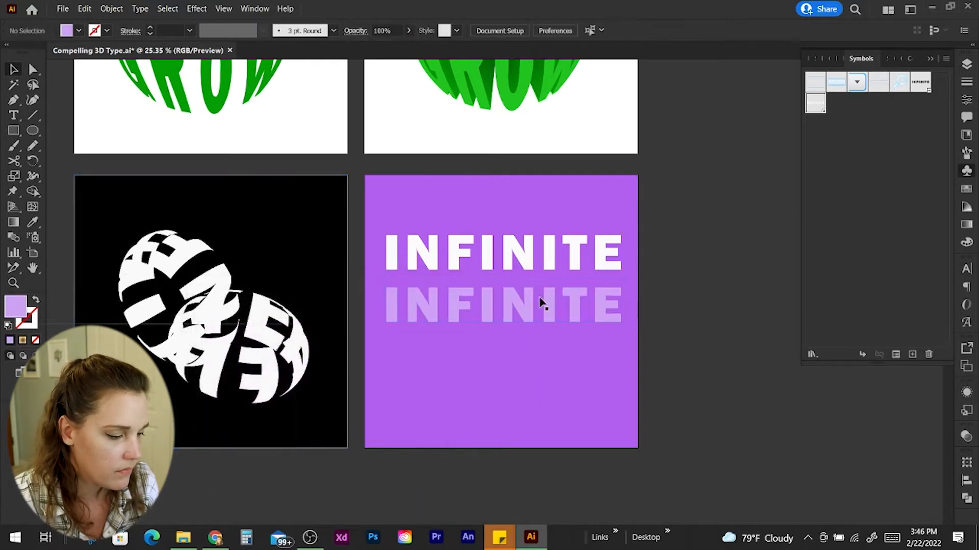
{"action": "double_click", "coordinate": [520, 312]}
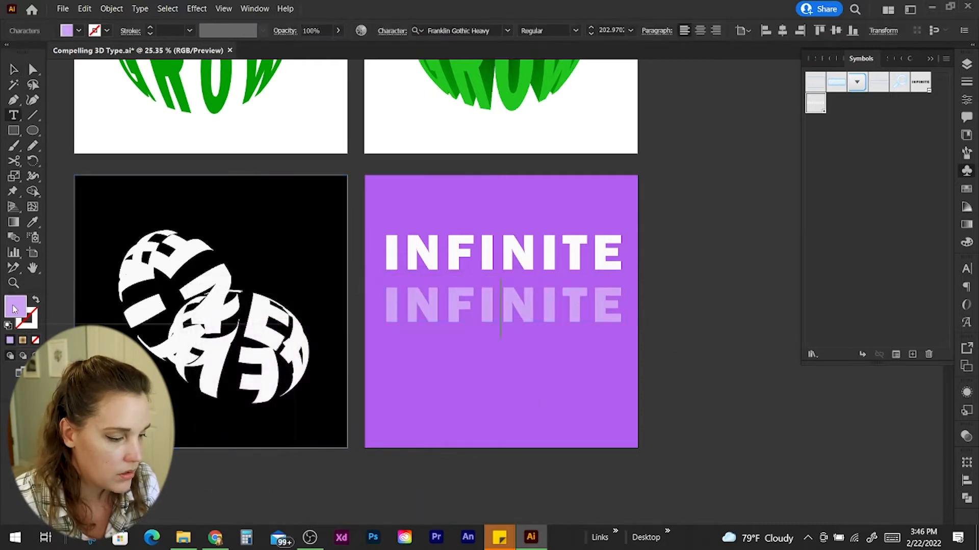
{"action": "double_click", "coordinate": [15, 307]}
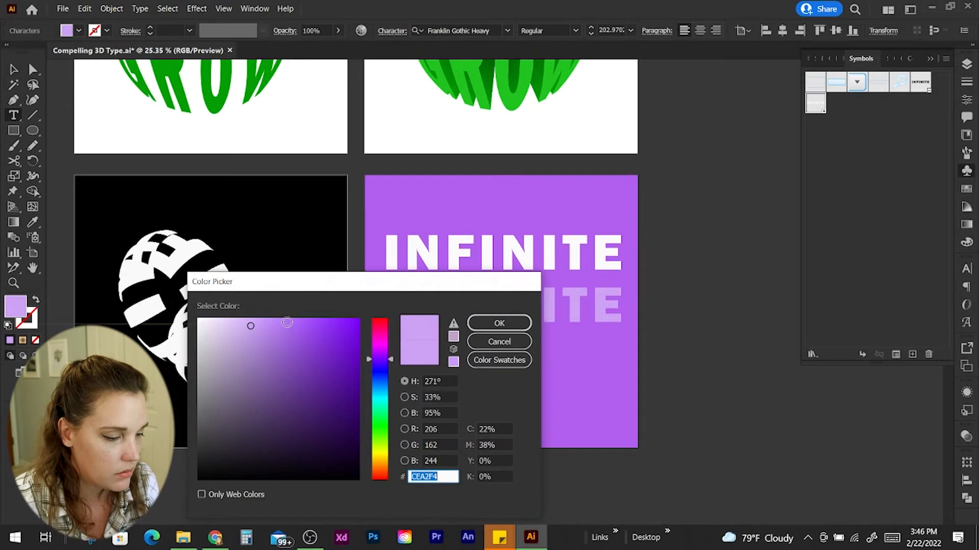
{"action": "left_click", "coordinate": [284, 322]}
{"action": "left_click", "coordinate": [499, 323]}
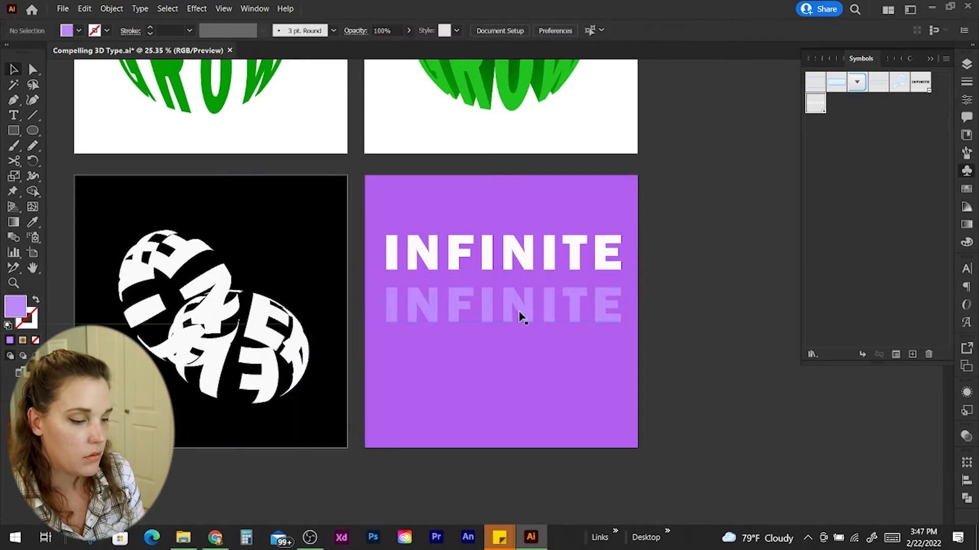
Duplicate the light purple INFINITE text below itself and fill the copy with a very dark purple
{"action": "left_click", "coordinate": [522, 316]}
{"action": "left_click_drag", "start_coordinate": [525, 314], "coordinate": [529, 376]}
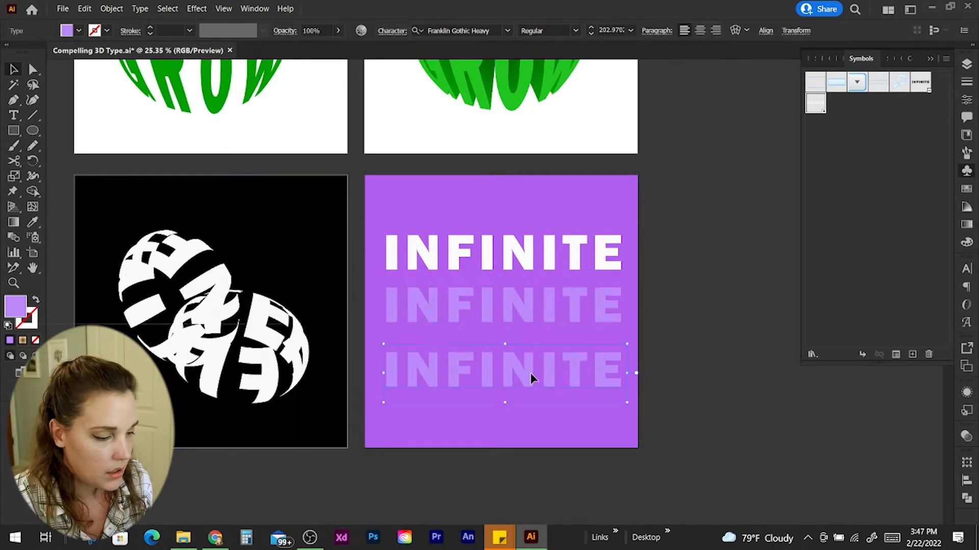
{"action": "double_click", "coordinate": [15, 307]}
{"action": "left_click", "coordinate": [352, 430]}
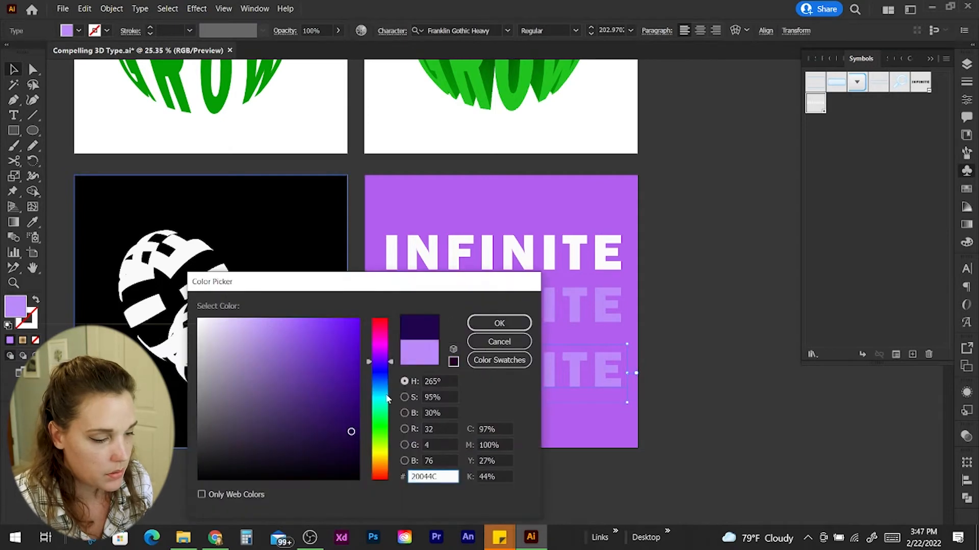
{"action": "left_click", "coordinate": [322, 454]}
{"action": "left_click", "coordinate": [499, 323]}
Scale the dark INFINITE text down to about 12.5 pt and move it over the middle of the light purple text
{"action": "left_click", "coordinate": [515, 255]}
{"action": "left_click", "coordinate": [530, 370]}
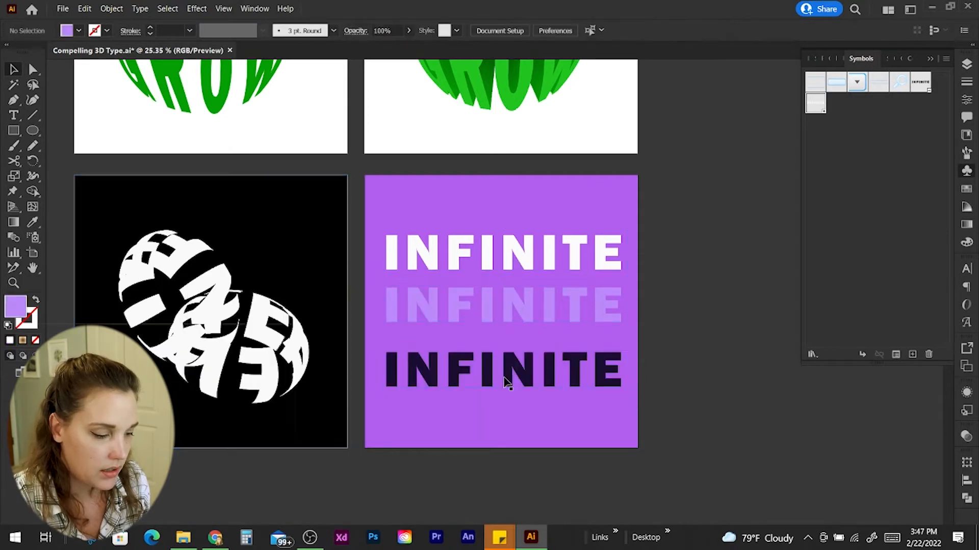
{"action": "left_click_drag", "start_coordinate": [627, 404], "coordinate": [559, 382]}
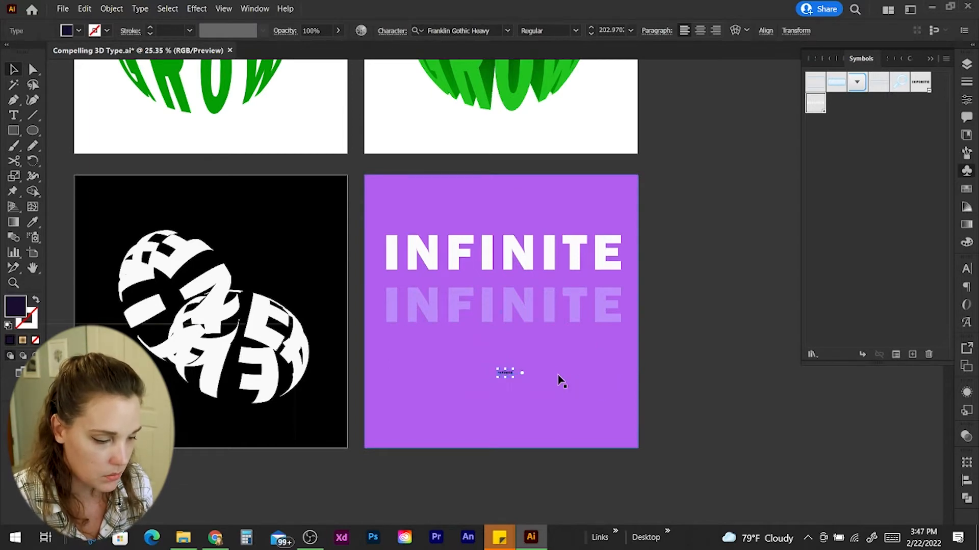
{"action": "key", "text": "z"}
{"action": "left_click_drag", "start_coordinate": [509, 343], "coordinate": [659, 411]}
{"action": "left_click_drag", "start_coordinate": [506, 432], "coordinate": [543, 251]}
{"action": "scroll", "coordinate": [641, 317], "scroll_direction": "right", "scroll_amount": 2}
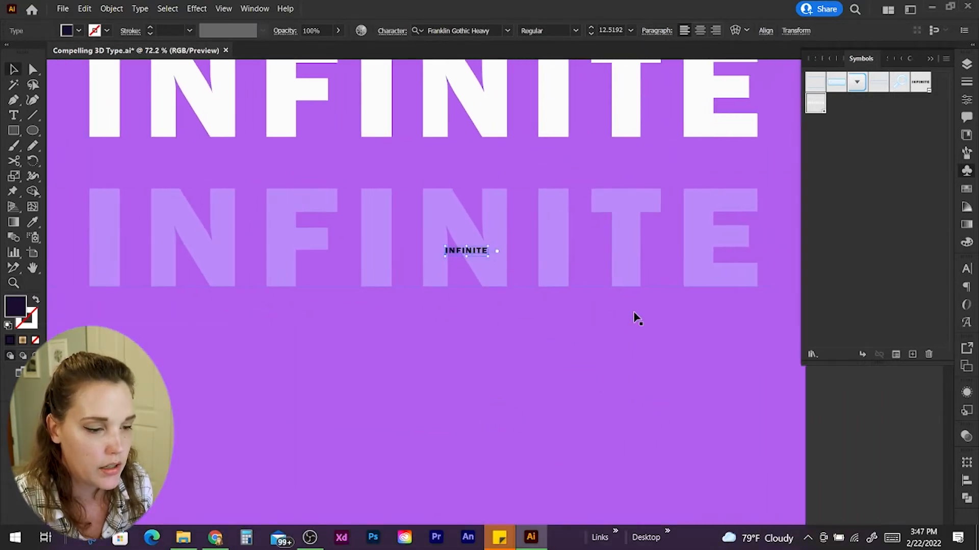
Align the small dark text to the artboard, centred horizontally and vertically
{"action": "left_click", "coordinate": [765, 30]}
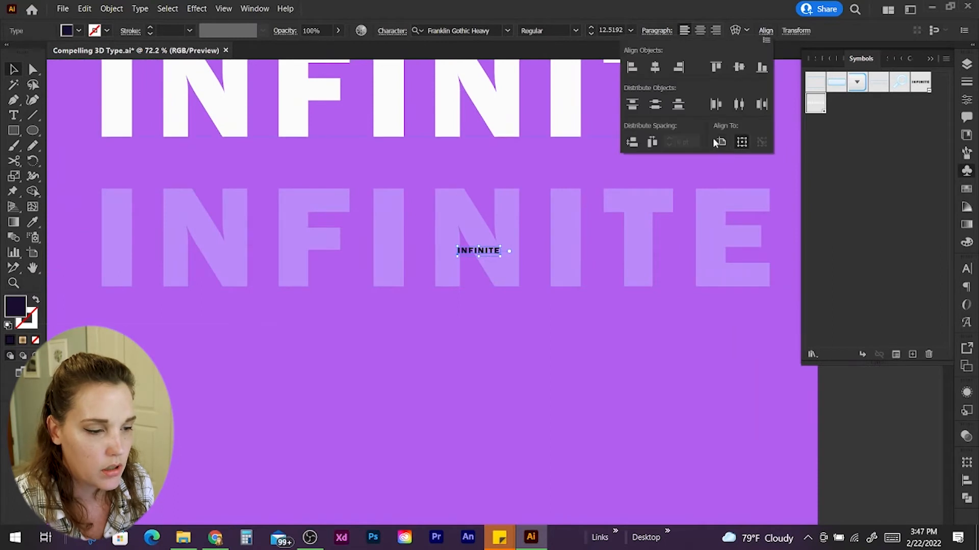
{"action": "left_click", "coordinate": [655, 66]}
{"action": "left_click", "coordinate": [738, 67]}
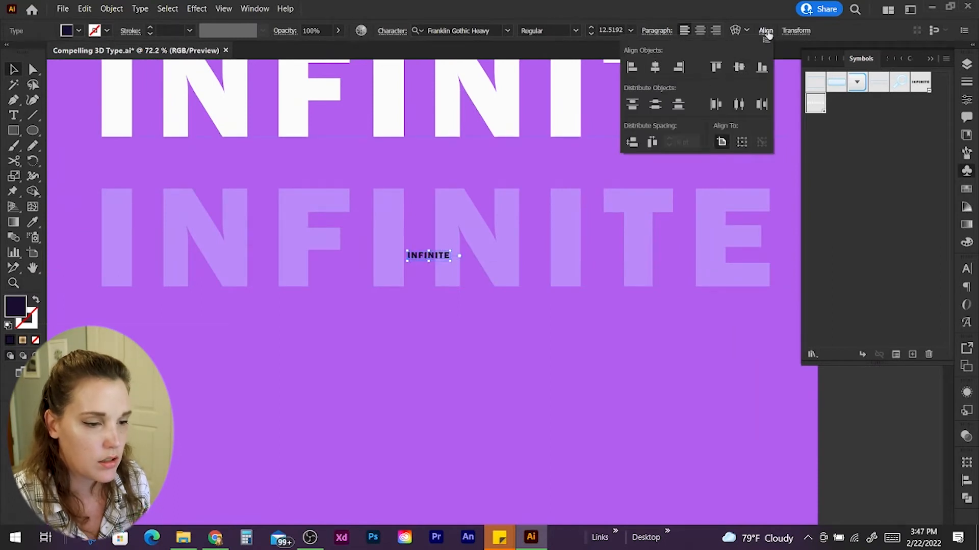
{"action": "left_click", "coordinate": [766, 31]}
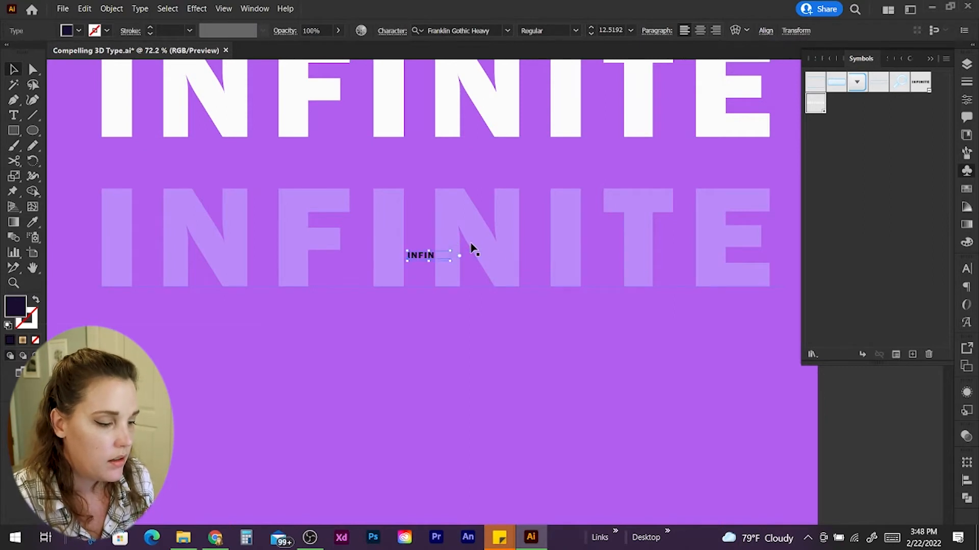
Make a blend between the small dark INFINITE text and the large light purple one
{"action": "left_click", "coordinate": [504, 268], "text": "shift"}
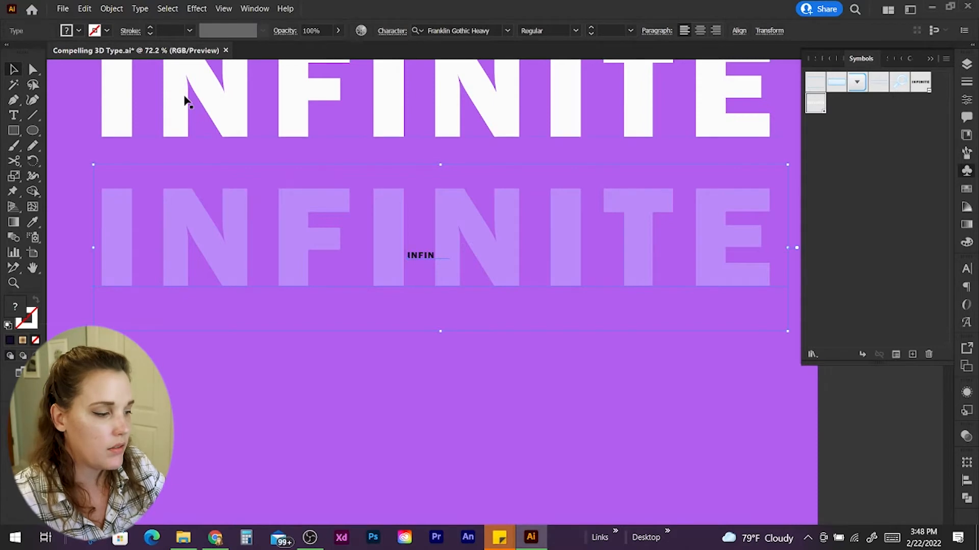
{"action": "left_click", "coordinate": [107, 9]}
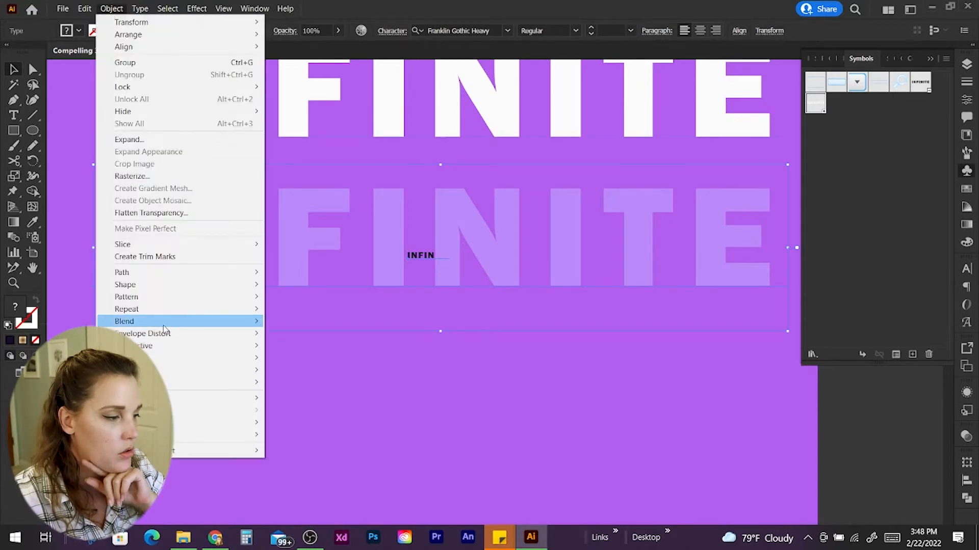
{"action": "mouse_move", "coordinate": [229, 320]}
{"action": "left_click", "coordinate": [308, 321]}
Move the white INFINITE text down so it sits exactly over the front of the blend
{"action": "key", "text": "z"}
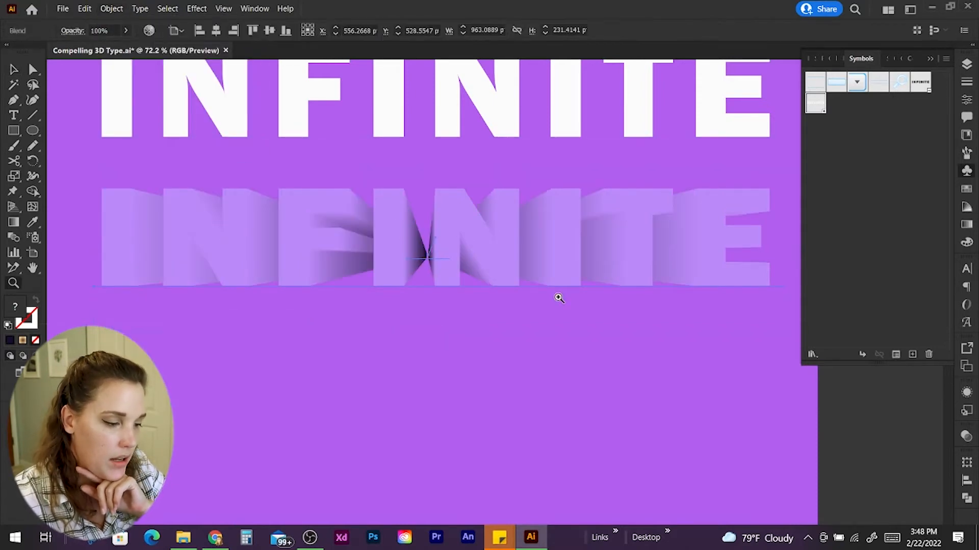
{"action": "left_click_drag", "start_coordinate": [559, 298], "coordinate": [474, 284]}
{"action": "key", "text": "v"}
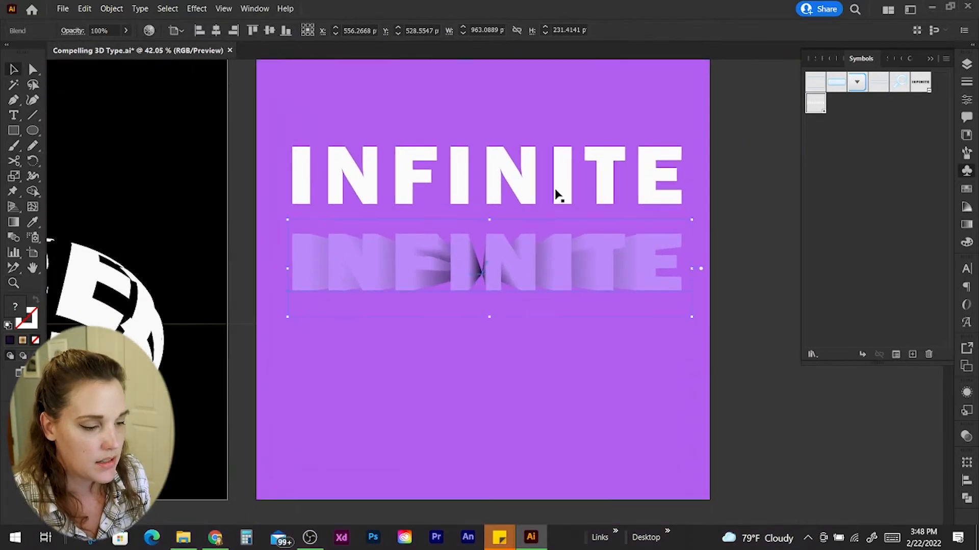
{"action": "left_click_drag", "start_coordinate": [530, 183], "coordinate": [542, 268]}
{"action": "left_click", "coordinate": [777, 277]}
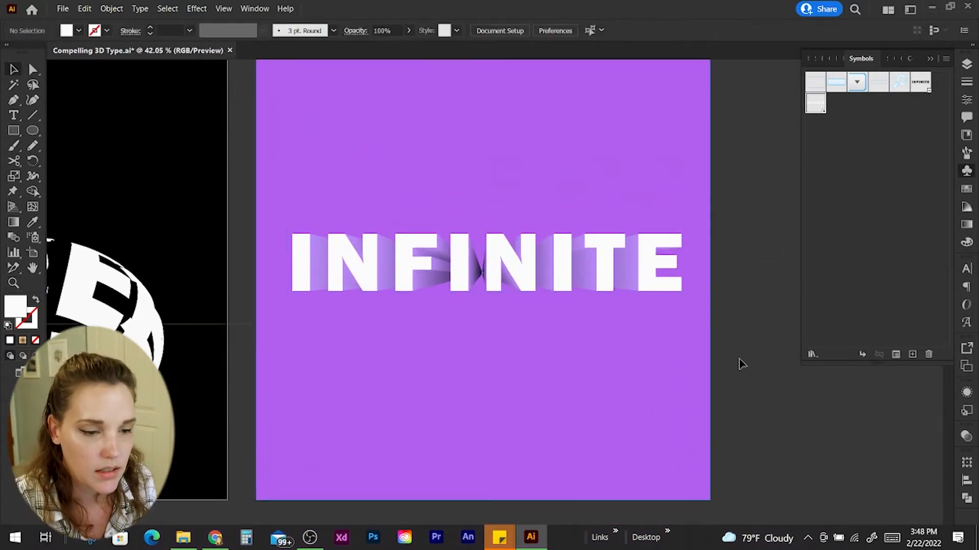
Select the small dark text inside the new blend and move it down to just below the white lettering's baseline
{"action": "left_click", "coordinate": [966, 65]}
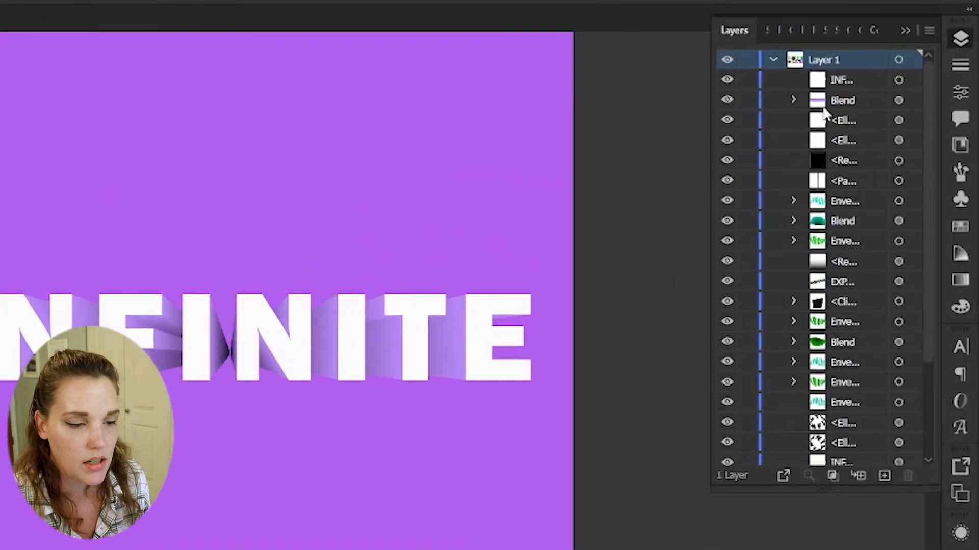
{"action": "left_click", "coordinate": [794, 100]}
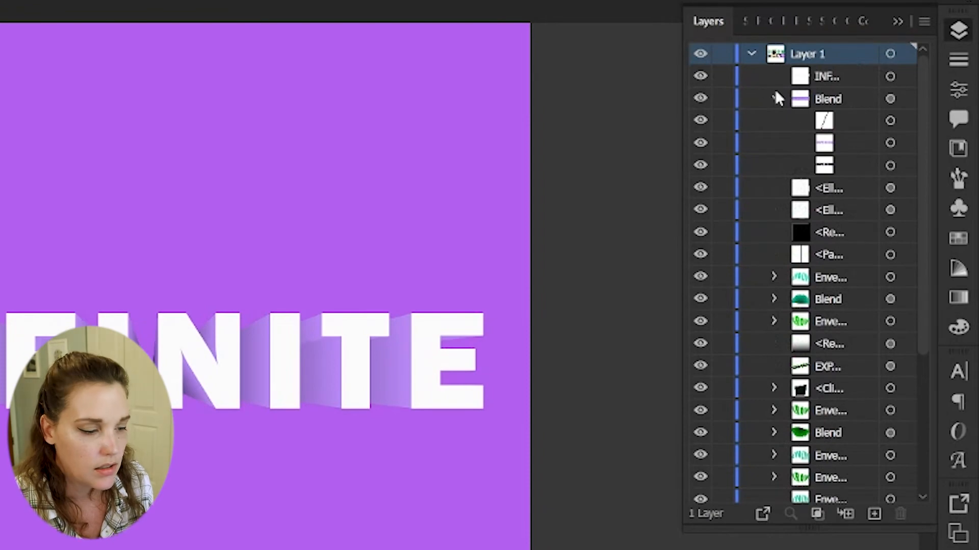
{"action": "left_click", "coordinate": [891, 167]}
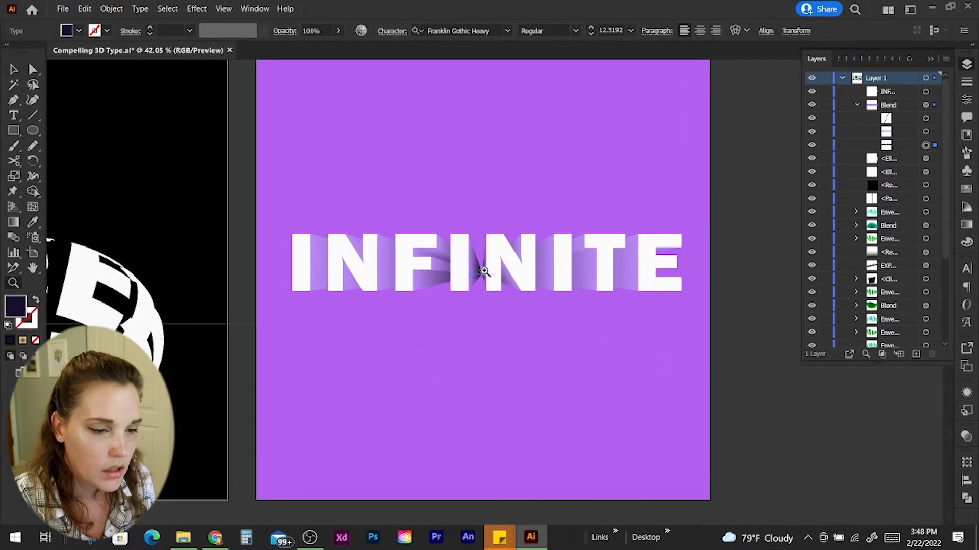
{"action": "left_click_drag", "start_coordinate": [431, 284], "coordinate": [635, 367]}
{"action": "key", "text": "v"}
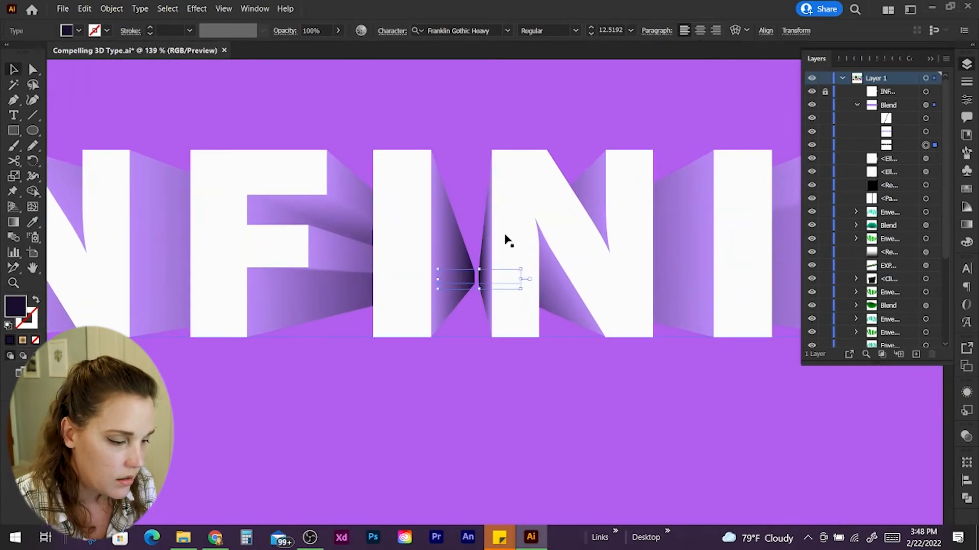
{"action": "left_click_drag", "start_coordinate": [472, 284], "coordinate": [479, 349]}
Unlock the white INFINITE text and apply a horizontal Arc warp with a 14% bend to it together with the blend
{"action": "key", "text": "z"}
{"action": "left_click_drag", "start_coordinate": [539, 362], "coordinate": [349, 343]}
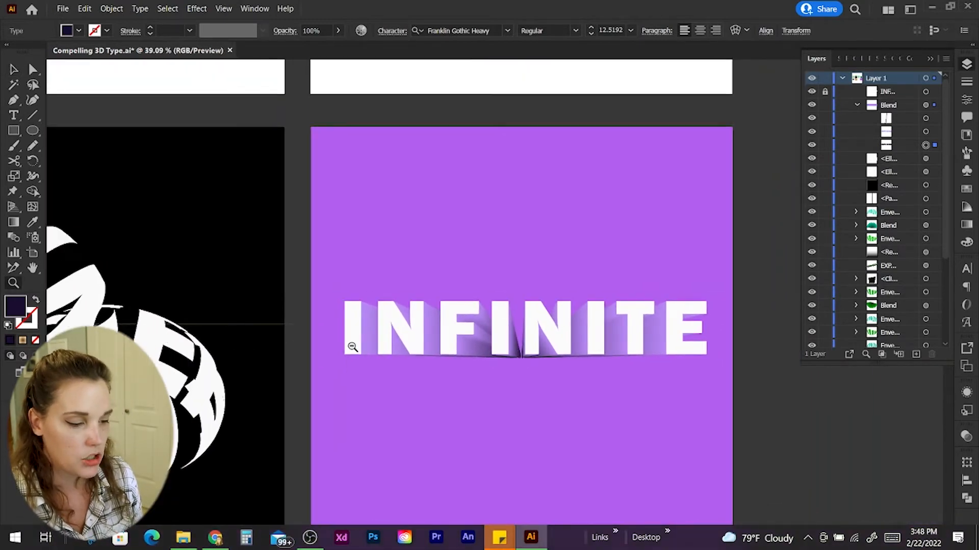
{"action": "left_click_drag", "start_coordinate": [494, 371], "coordinate": [550, 343]}
{"action": "key", "text": "v"}
{"action": "scroll", "coordinate": [739, 396], "scroll_direction": "right", "scroll_amount": 2}
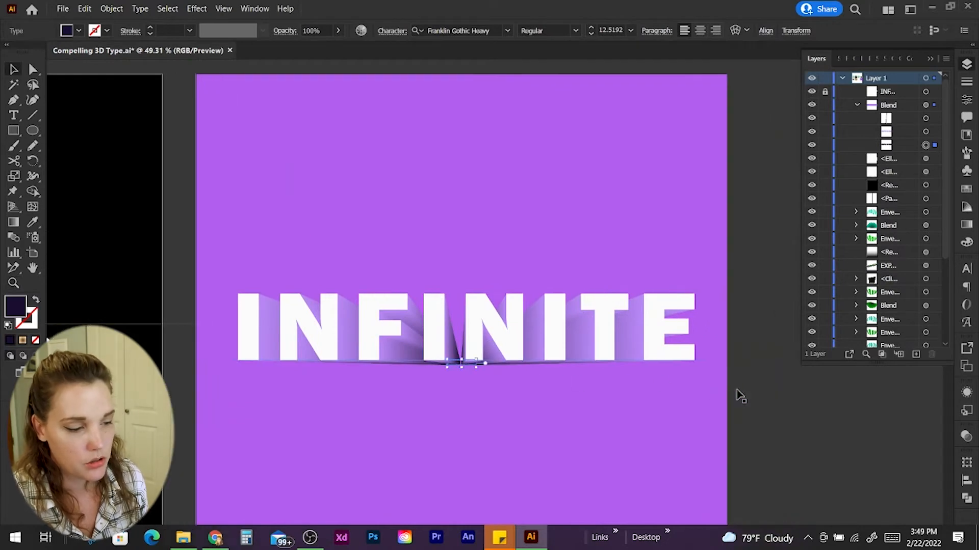
{"action": "scroll", "coordinate": [740, 396], "scroll_direction": "down", "scroll_amount": 3}
{"action": "left_click", "coordinate": [764, 212]}
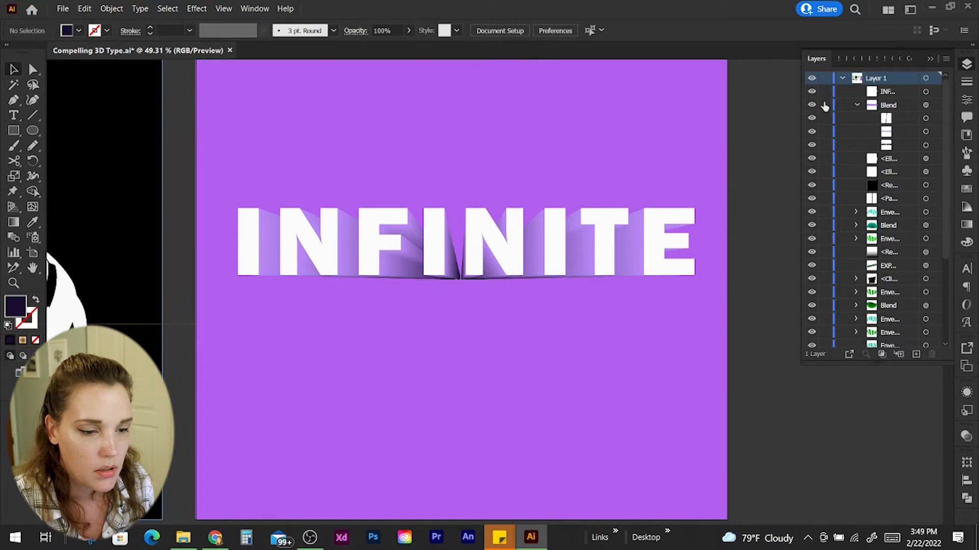
{"action": "left_click", "coordinate": [926, 105]}
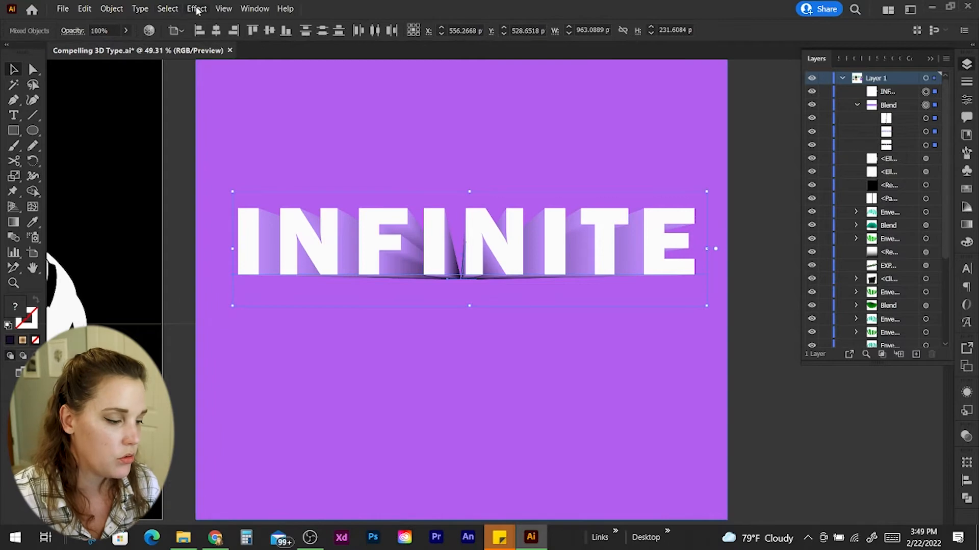
{"action": "left_click", "coordinate": [197, 9]}
{"action": "mouse_move", "coordinate": [208, 205]}
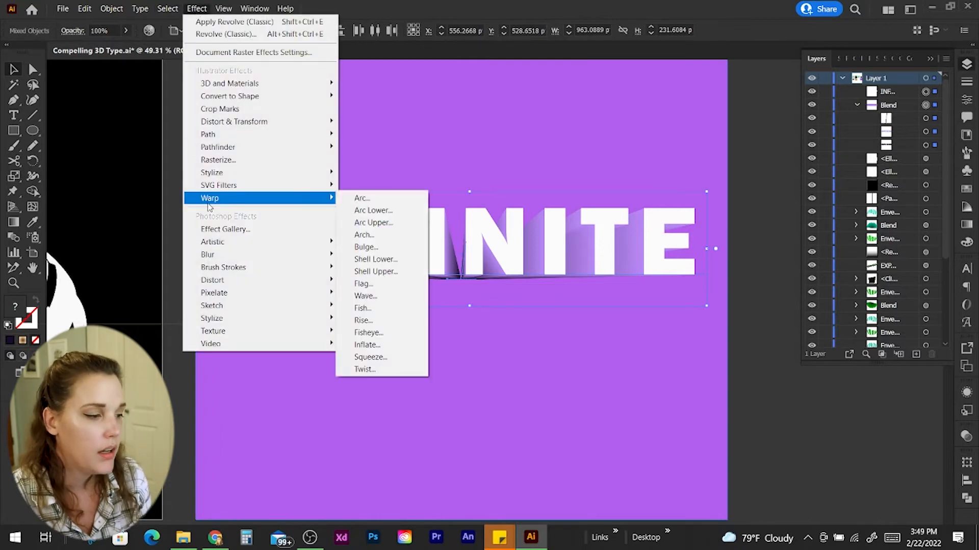
{"action": "left_click", "coordinate": [370, 197]}
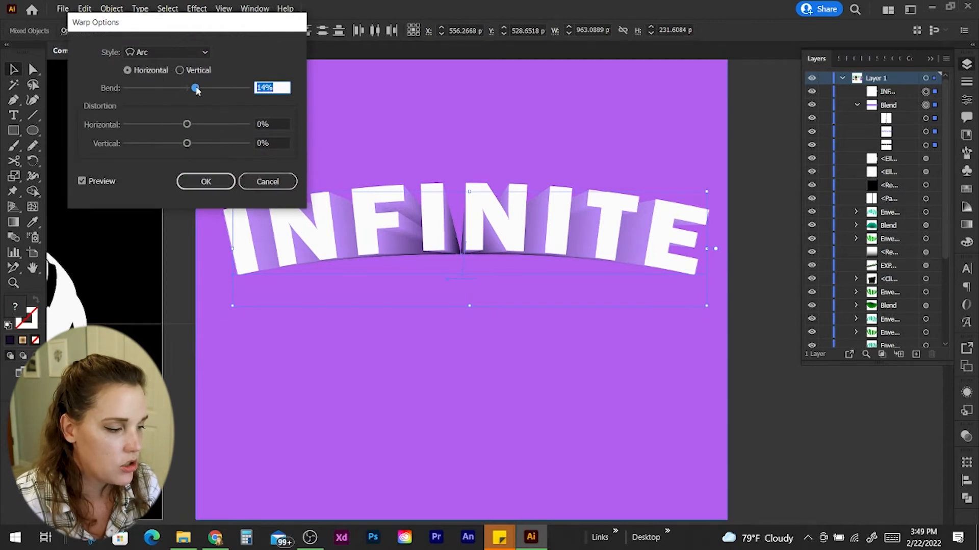
{"action": "left_click", "coordinate": [205, 181]}
Move the small dark text inside the blend straight down by about 66 pt to deepen the extrusion below the lettering
{"action": "left_click_drag", "start_coordinate": [461, 278], "coordinate": [467, 287]}
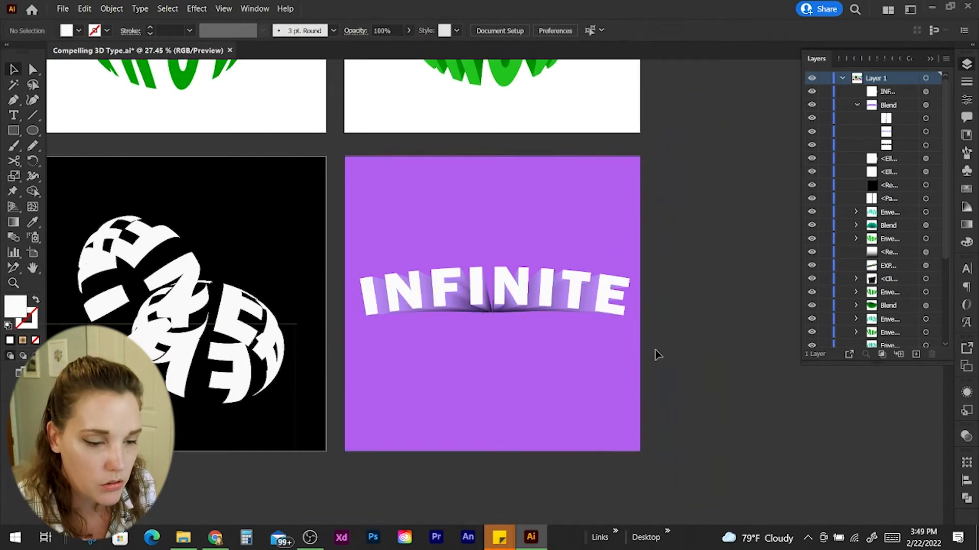
{"action": "left_click", "coordinate": [936, 145]}
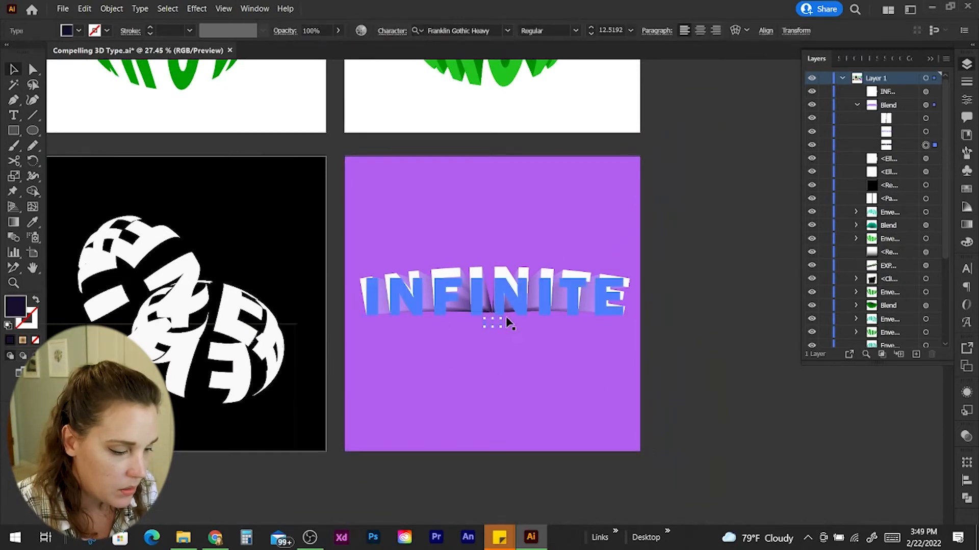
{"action": "left_click_drag", "start_coordinate": [492, 322], "coordinate": [488, 345]}
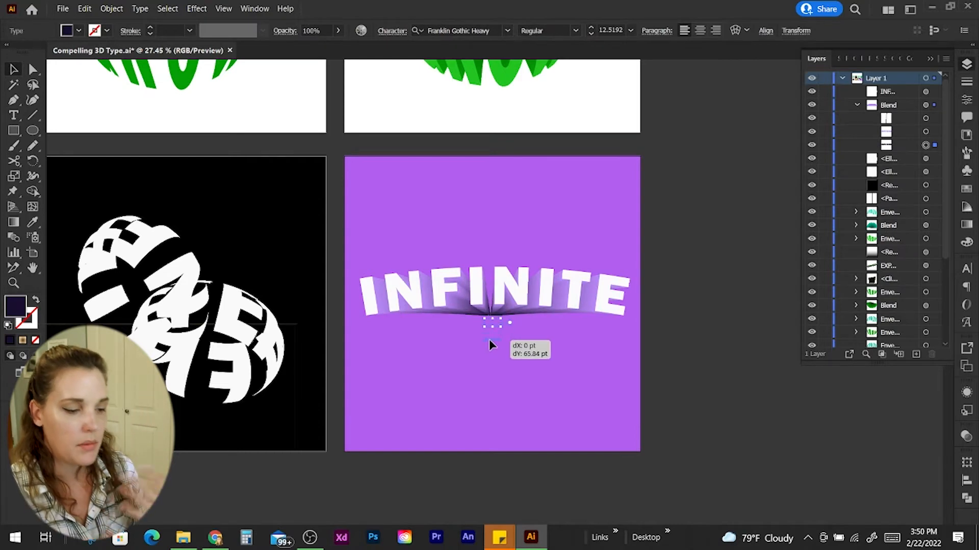
{"action": "left_click", "coordinate": [685, 345]}
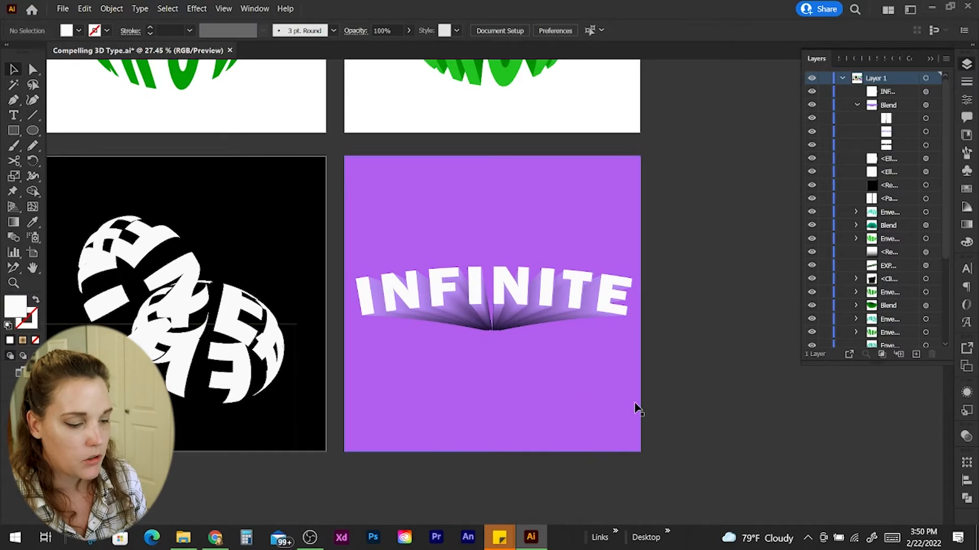
Save the purple fill of the INFINITE background rectangle as a new colour swatch
{"action": "left_click", "coordinate": [605, 406]}
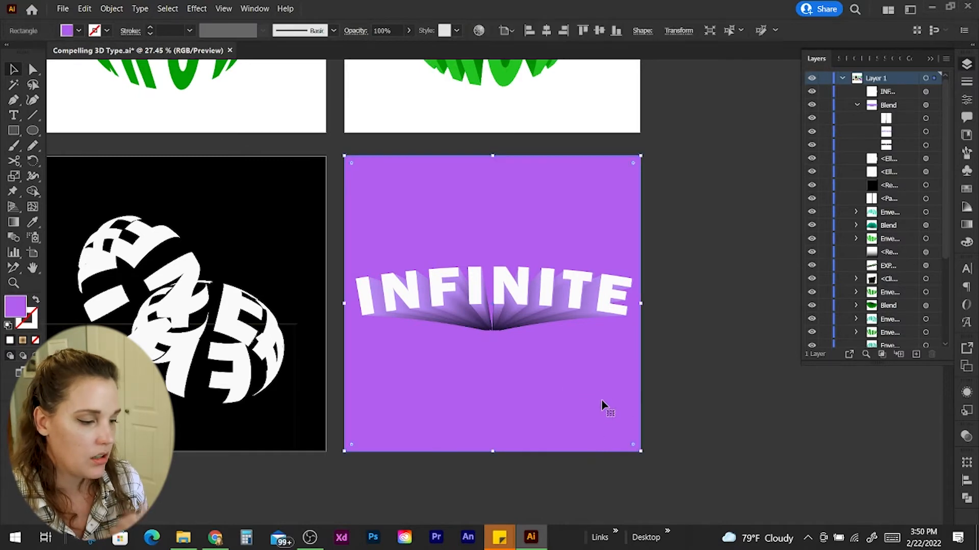
{"action": "left_click", "coordinate": [966, 190]}
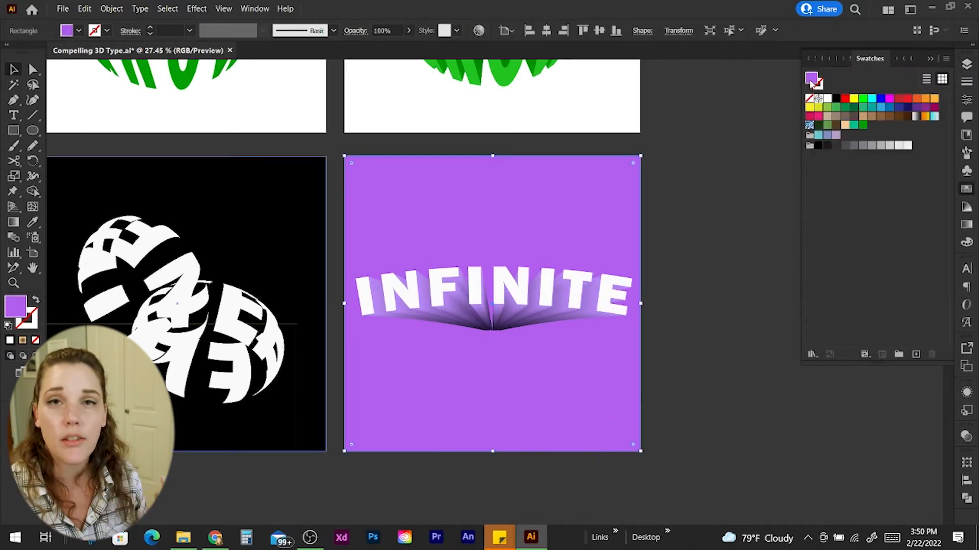
{"action": "left_click_drag", "start_coordinate": [812, 80], "coordinate": [871, 125]}
{"action": "left_click", "coordinate": [676, 310]}
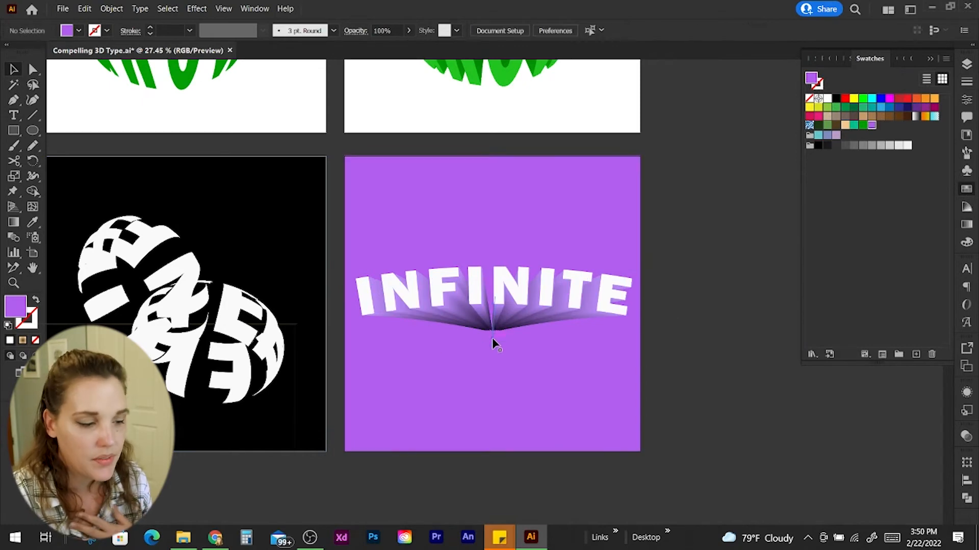
Select the small dark text inside the blend and save its dark purple fill as a new colour swatch
{"action": "double_click", "coordinate": [493, 339]}
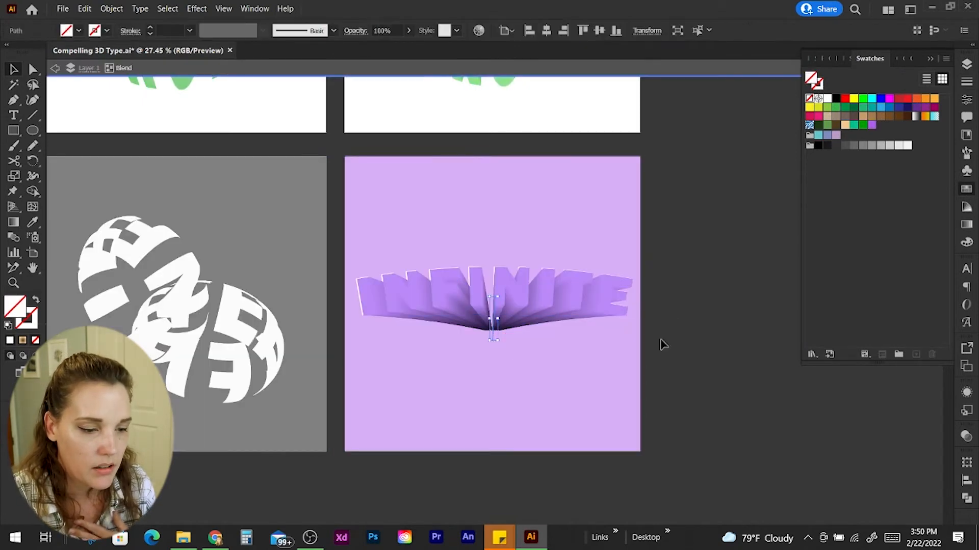
{"action": "key", "text": "Escape"}
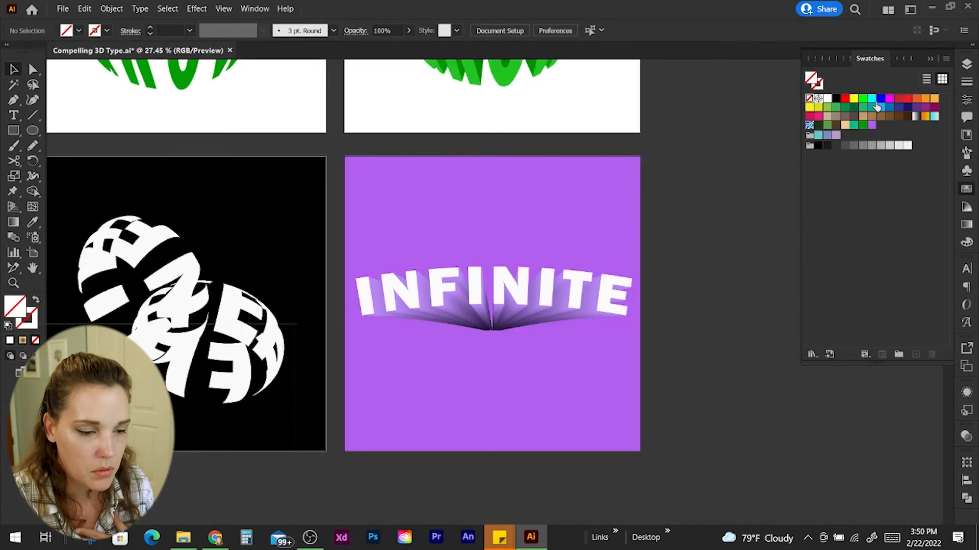
{"action": "left_click", "coordinate": [967, 63]}
{"action": "left_click", "coordinate": [925, 145]}
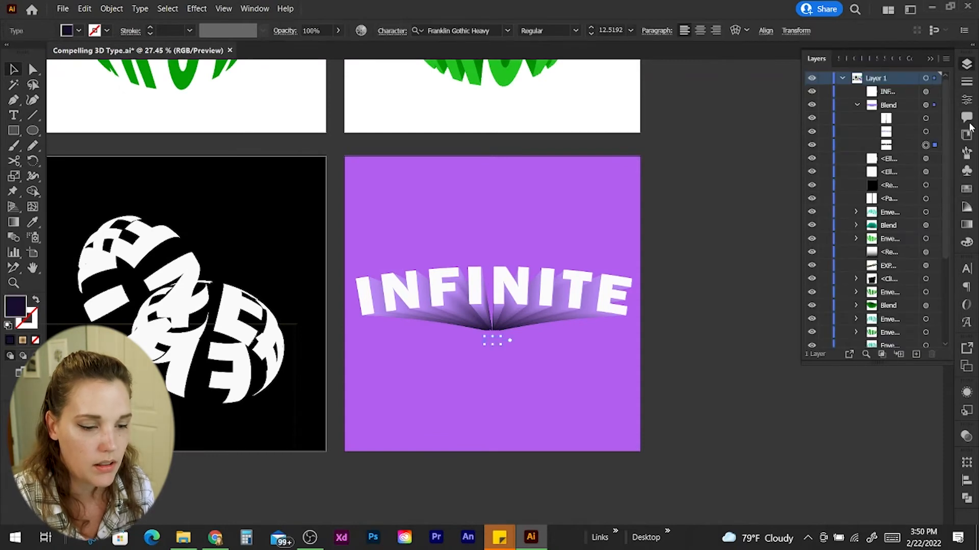
{"action": "left_click", "coordinate": [967, 188]}
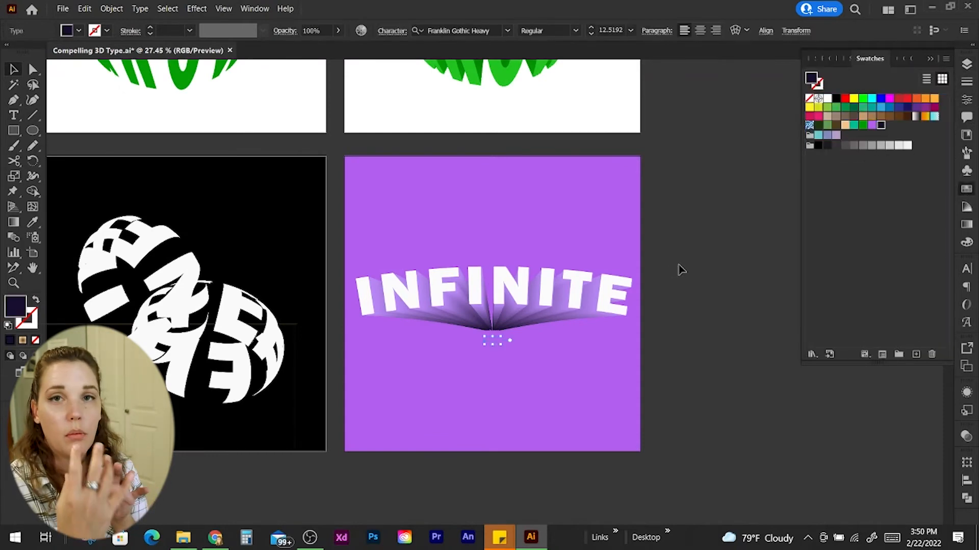
Fill the background rectangle with a radial gradient running from the saved dark purple at the centre to the saved light purple outside
{"action": "left_click", "coordinate": [561, 423]}
{"action": "left_click", "coordinate": [966, 224]}
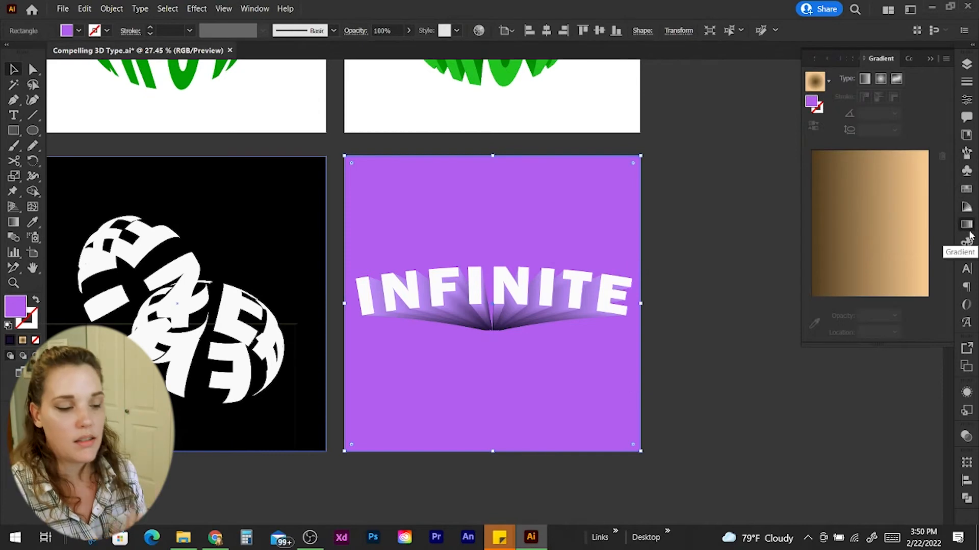
{"action": "left_click", "coordinate": [881, 80]}
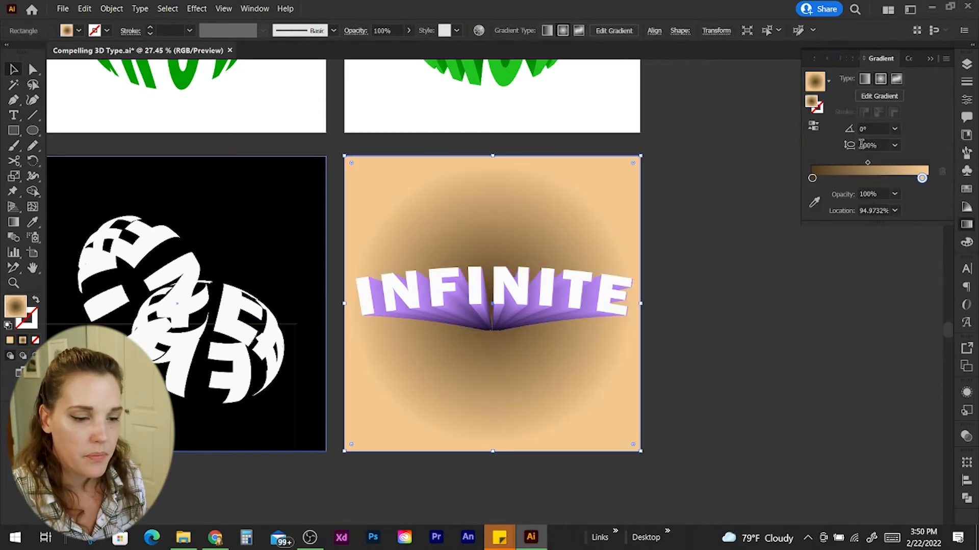
{"action": "double_click", "coordinate": [812, 179]}
{"action": "left_click", "coordinate": [916, 236]}
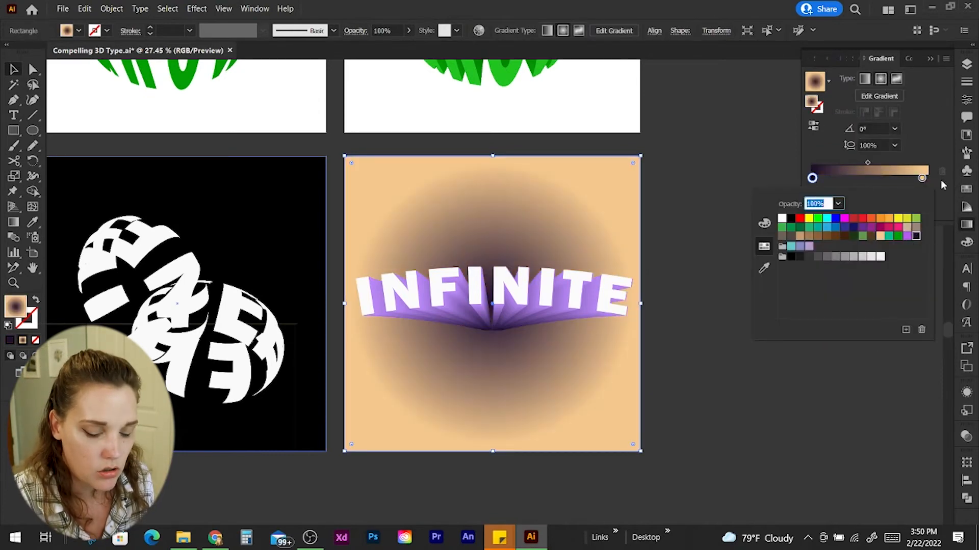
{"action": "left_click", "coordinate": [907, 236]}
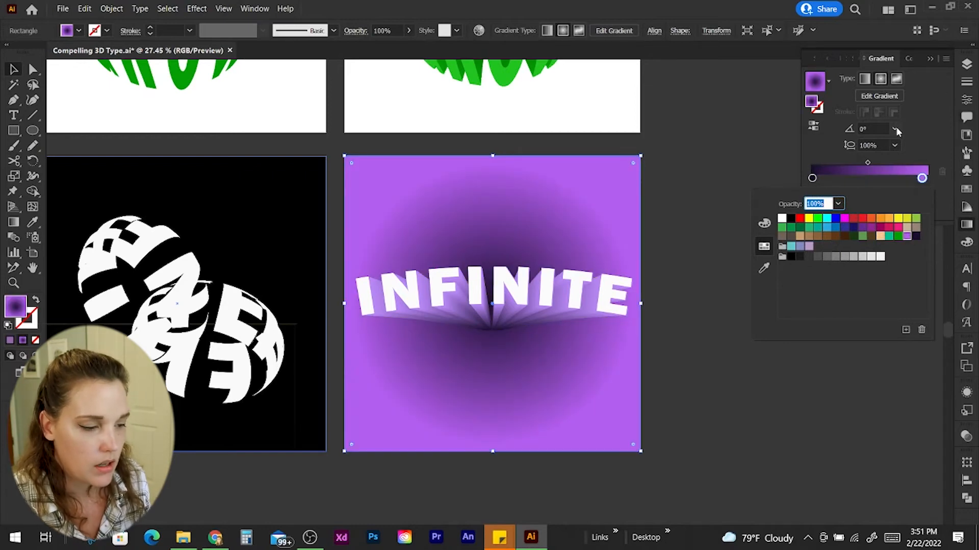
Set the background gradient's aspect ratio to 150% and its angle to -90°
{"action": "left_click", "coordinate": [878, 145]}
{"action": "type", "text": "150"}
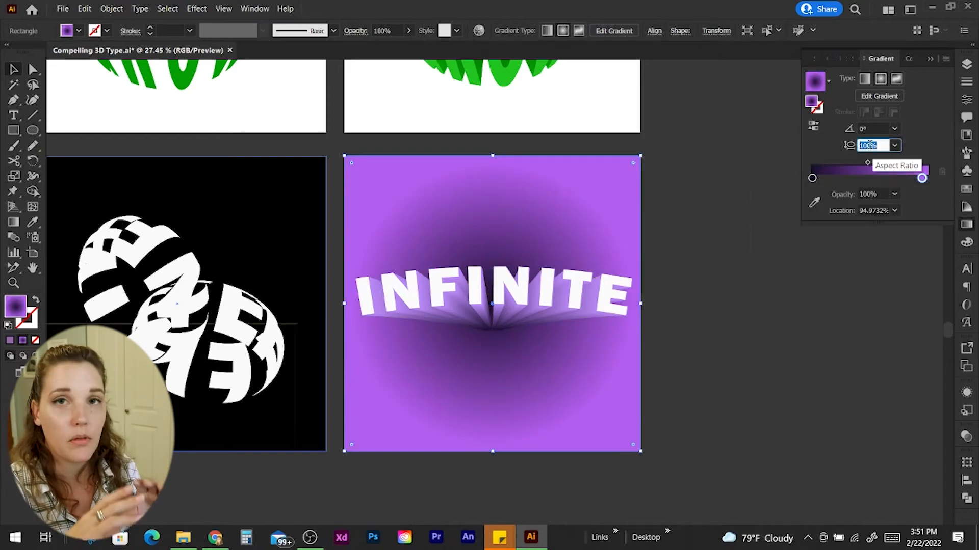
{"action": "key", "text": "Return"}
{"action": "left_click", "coordinate": [877, 128]}
{"action": "type", "text": "-90"}
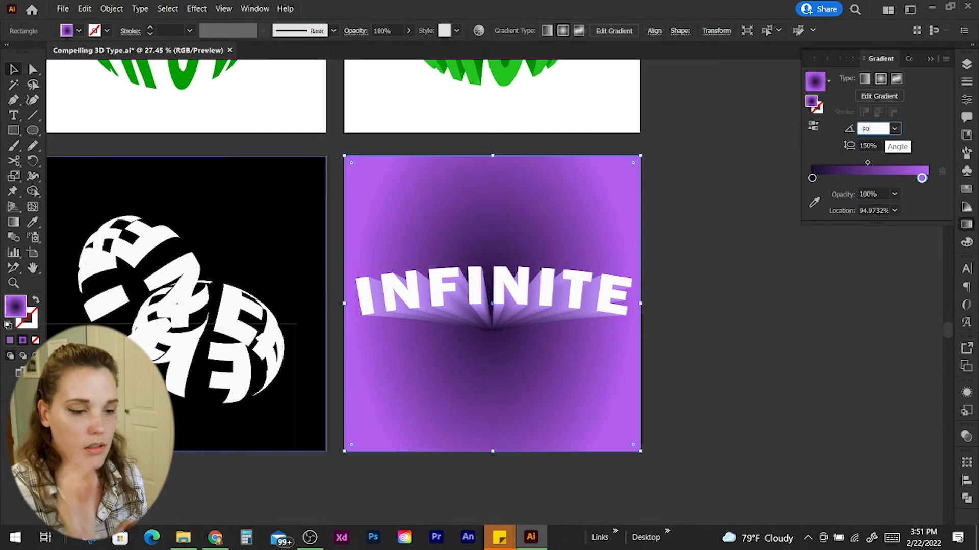
{"action": "key", "text": "Return"}
{"action": "left_click", "coordinate": [770, 309]}
Duplicate the artboard with the extruded EVOLVE GROW sphere into the empty space on its right
{"action": "key", "text": "z"}
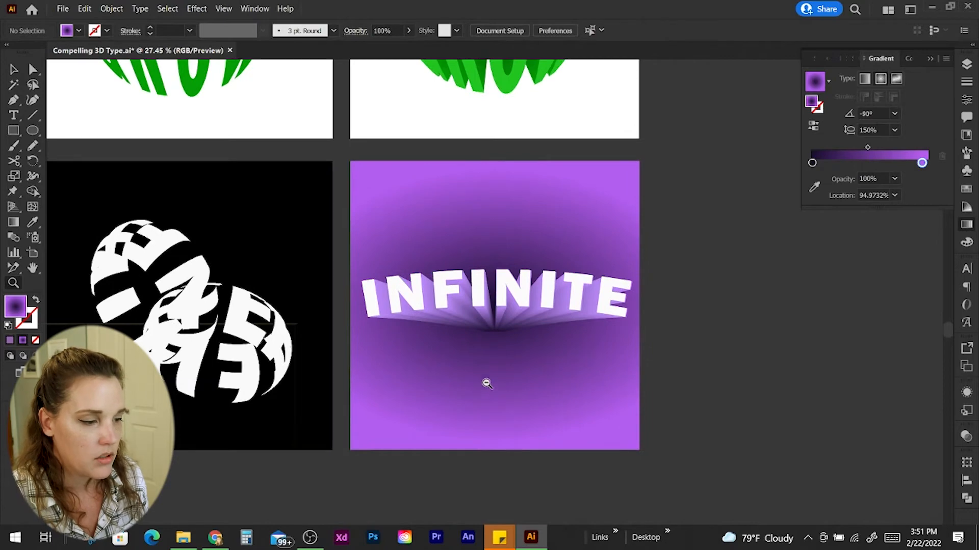
{"action": "left_click", "coordinate": [533, 362], "text": "alt"}
{"action": "key", "text": "v"}
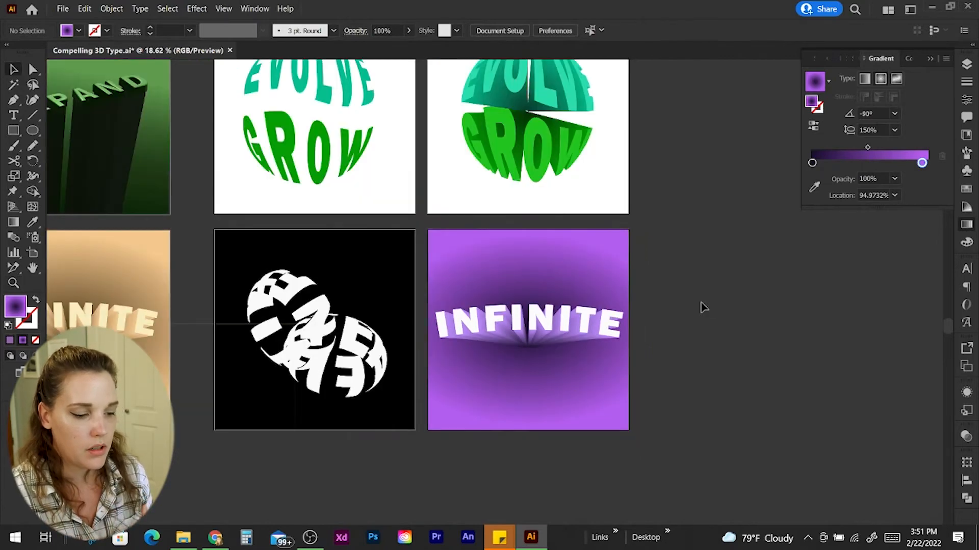
{"action": "scroll", "coordinate": [701, 306], "scroll_direction": "up", "scroll_amount": 2}
{"action": "scroll", "coordinate": [704, 307], "scroll_direction": "down", "scroll_amount": 1}
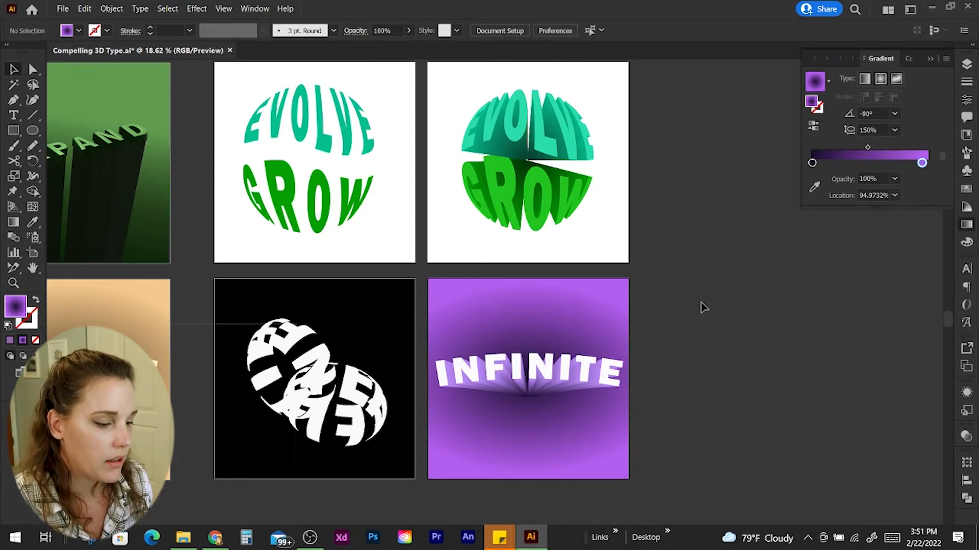
{"action": "scroll", "coordinate": [703, 308], "scroll_direction": "right", "scroll_amount": 2}
{"action": "scroll", "coordinate": [702, 307], "scroll_direction": "left", "scroll_amount": 1}
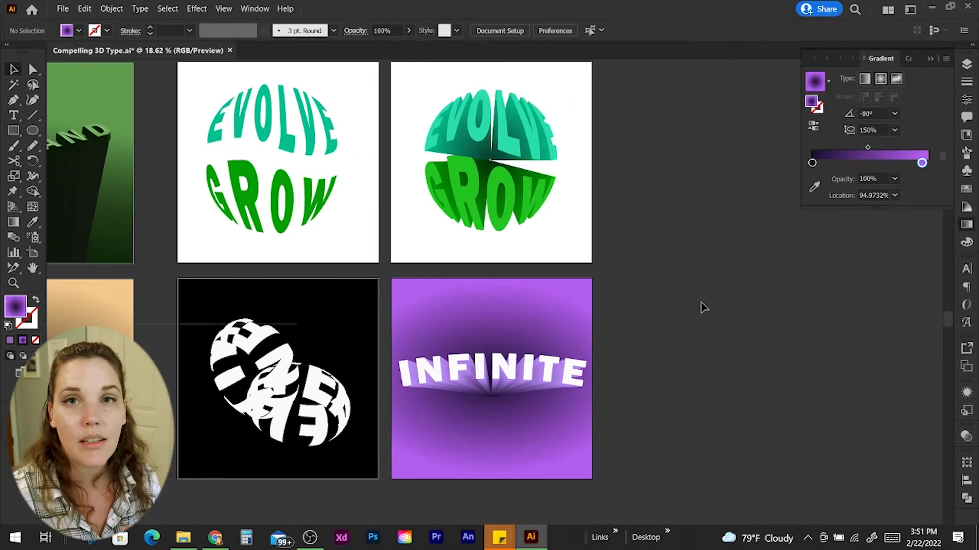
{"action": "scroll", "coordinate": [702, 307], "scroll_direction": "left", "scroll_amount": 3}
{"action": "scroll", "coordinate": [702, 307], "scroll_direction": "right", "scroll_amount": 10}
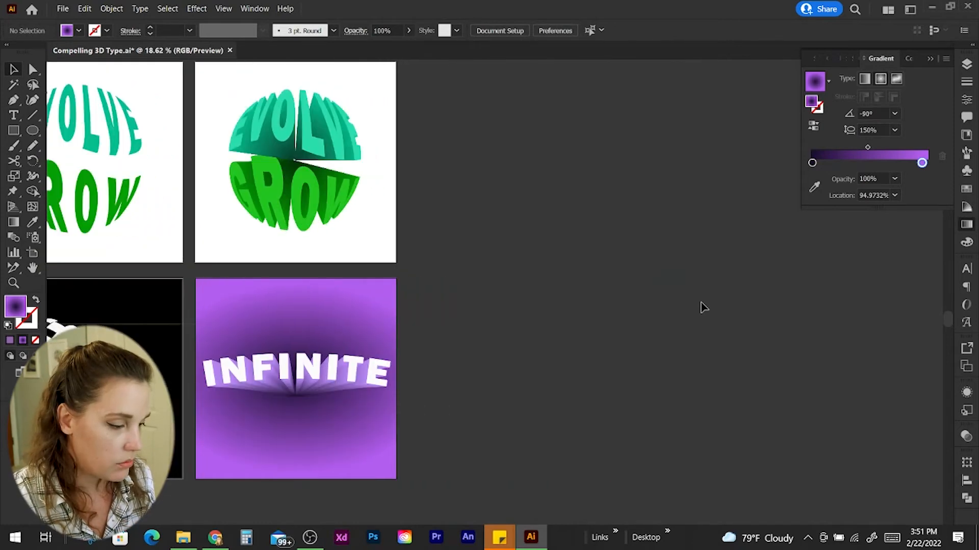
{"action": "scroll", "coordinate": [703, 307], "scroll_direction": "left", "scroll_amount": 1}
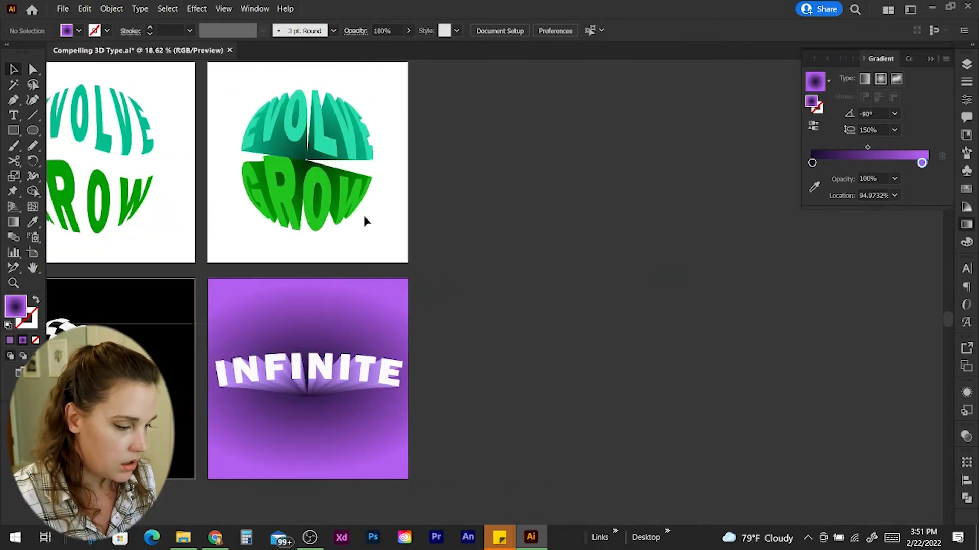
{"action": "key", "text": "shift+o"}
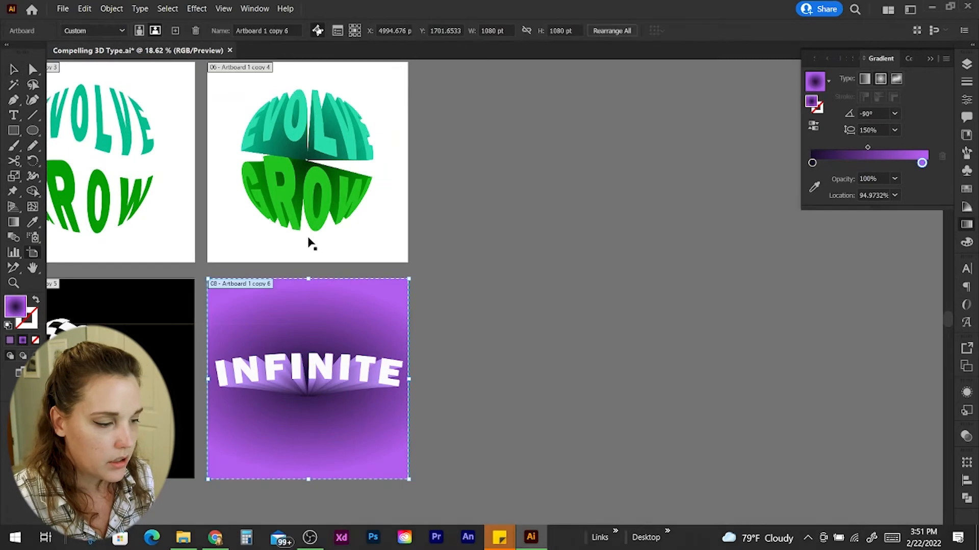
{"action": "left_click", "coordinate": [355, 253]}
{"action": "left_click_drag", "start_coordinate": [386, 246], "coordinate": [608, 237]}
Add the text REVOLVE in Franklin Gothic Heavy and move it so it fits within the width of the new artboard
{"action": "key", "text": "Escape"}
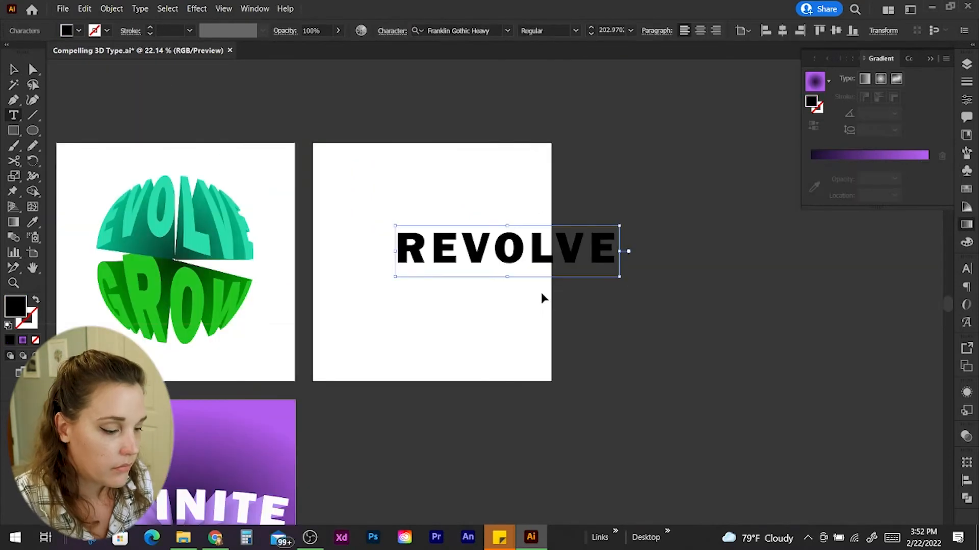
{"action": "left_click", "coordinate": [541, 292]}
{"action": "key", "text": "t"}
{"action": "key", "text": "v"}
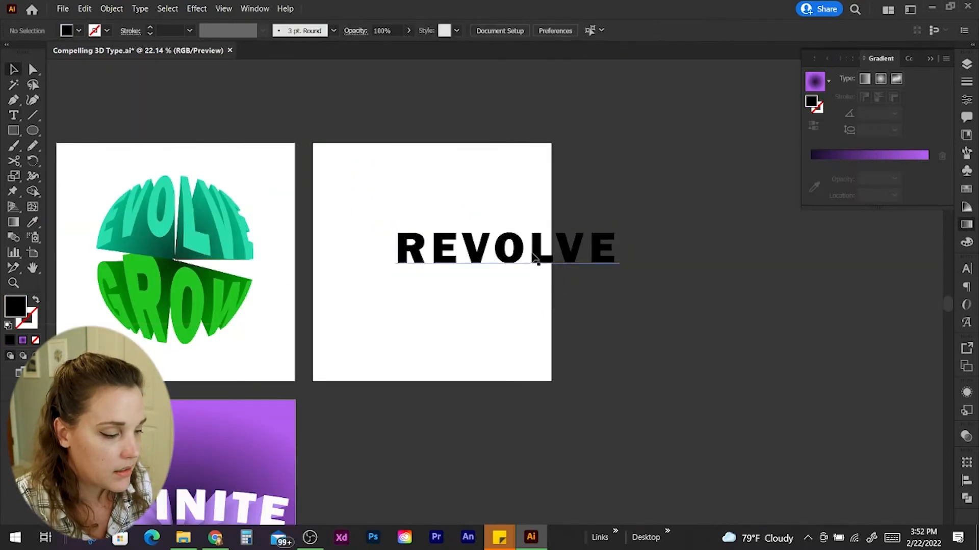
{"action": "left_click_drag", "start_coordinate": [535, 258], "coordinate": [461, 270]}
Change the REVOLVE text's fill colour to a dark mustard yellow
{"action": "double_click", "coordinate": [15, 306]}
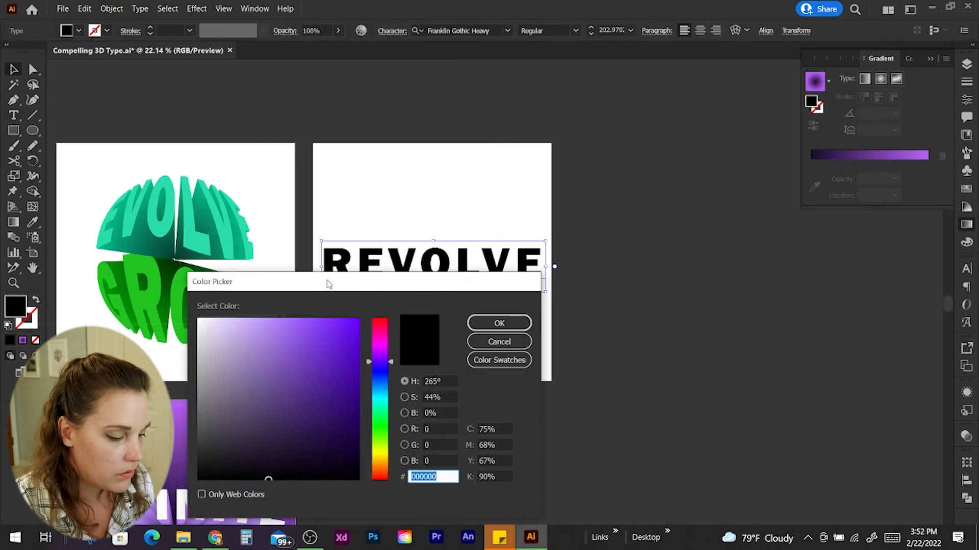
{"action": "left_click", "coordinate": [383, 457]}
{"action": "left_click_drag", "start_coordinate": [353, 371], "coordinate": [334, 368]}
{"action": "left_click", "coordinate": [334, 356]}
{"action": "key", "text": "Return"}
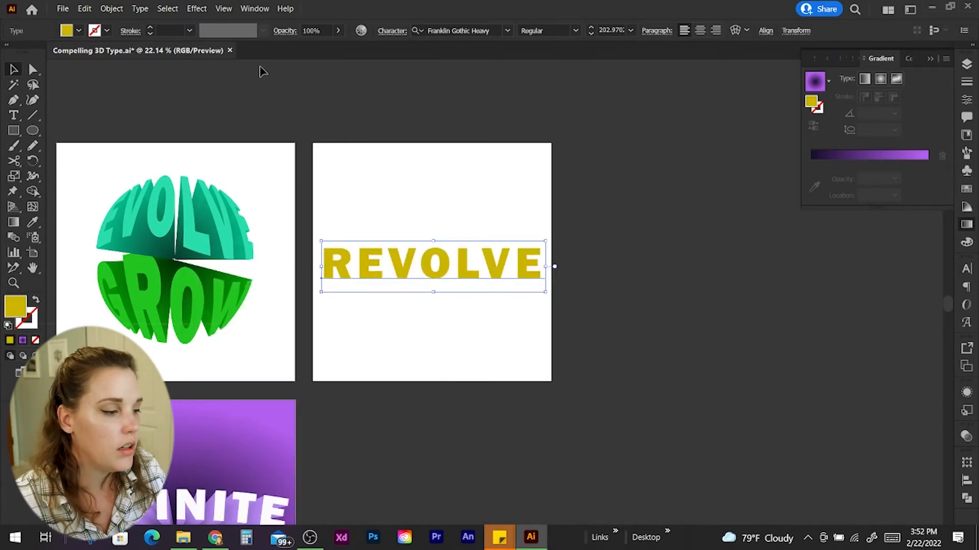
Apply a 3D Extrude with a depth of about 4.29 in to the REVOLVE text
{"action": "left_click", "coordinate": [249, 8]}
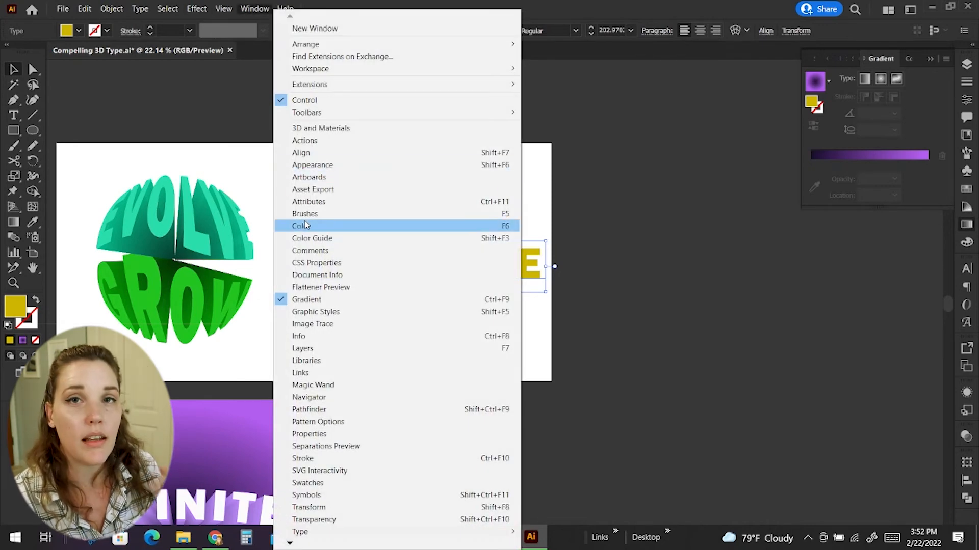
{"action": "left_click", "coordinate": [323, 129]}
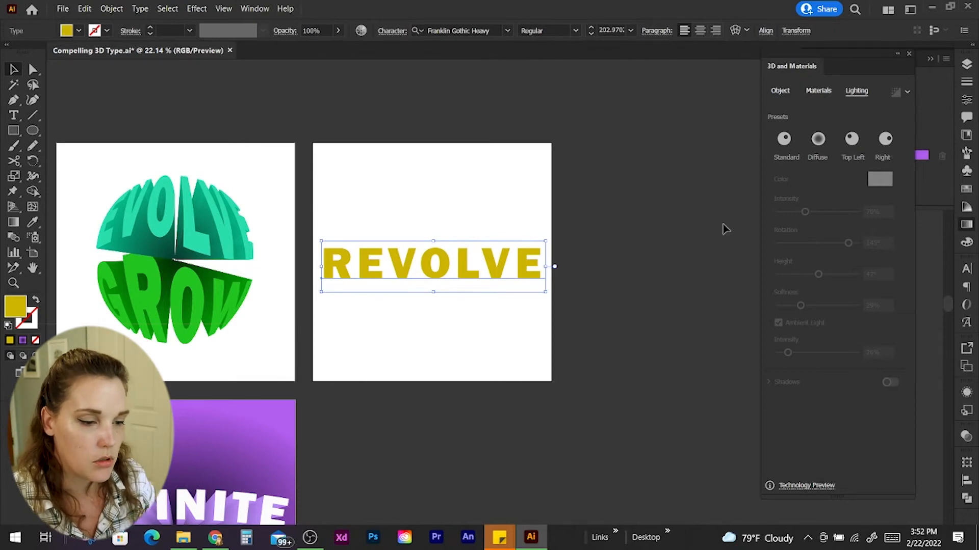
{"action": "left_click", "coordinate": [780, 90]}
{"action": "left_click", "coordinate": [816, 140]}
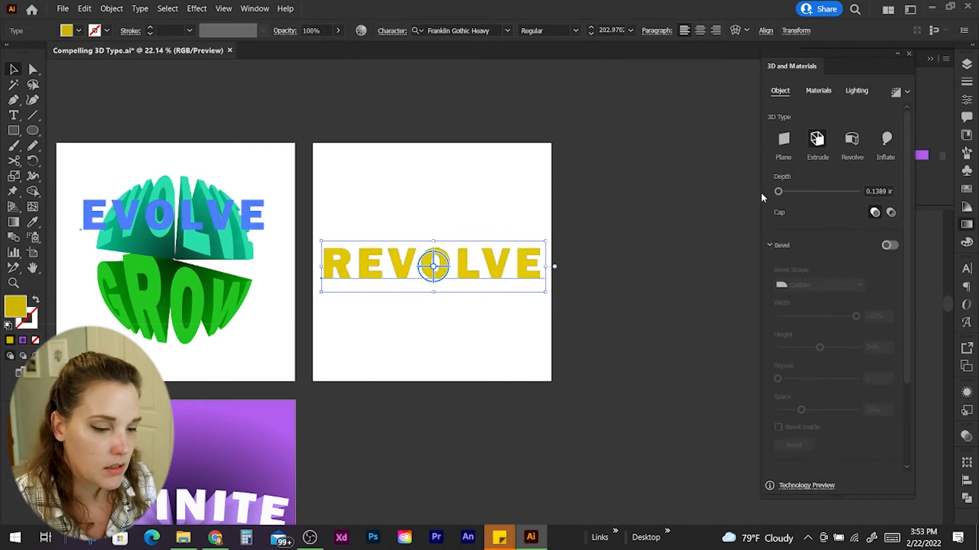
{"action": "left_click_drag", "start_coordinate": [778, 192], "coordinate": [789, 193]}
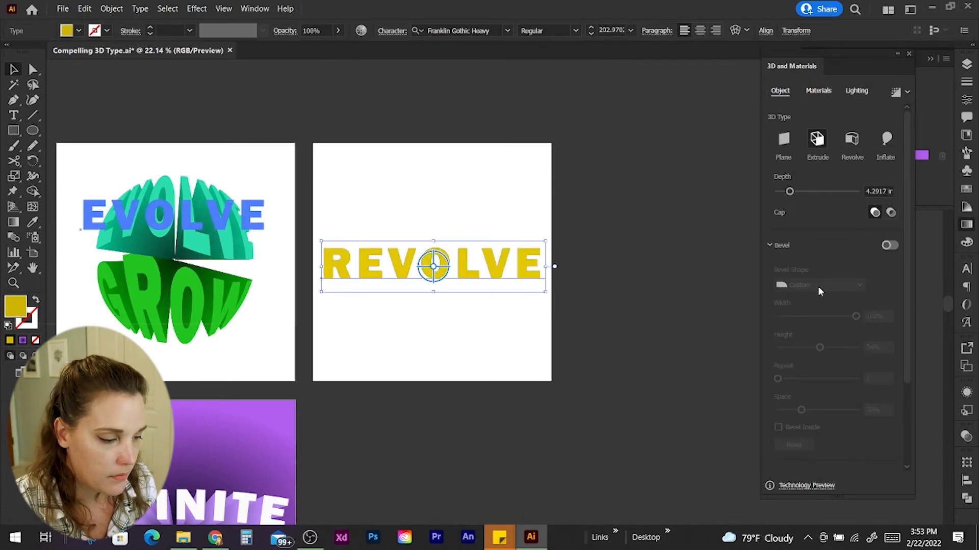
Rotate the extruded REVOLVE text to about 12° on X and -19° on Y, keeping the Z rotation at 0°
{"action": "scroll", "coordinate": [818, 287], "scroll_direction": "down", "scroll_amount": 3}
{"action": "left_click_drag", "start_coordinate": [822, 442], "coordinate": [833, 423]}
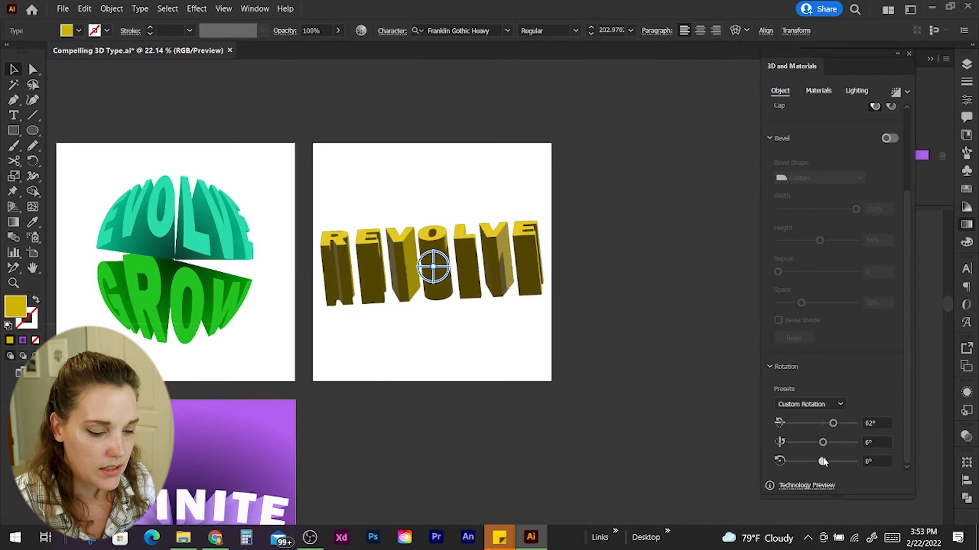
{"action": "left_click_drag", "start_coordinate": [822, 461], "coordinate": [825, 429]}
{"action": "left_click", "coordinate": [874, 461]}
{"action": "type", "text": "0"}
{"action": "key", "text": "Return"}
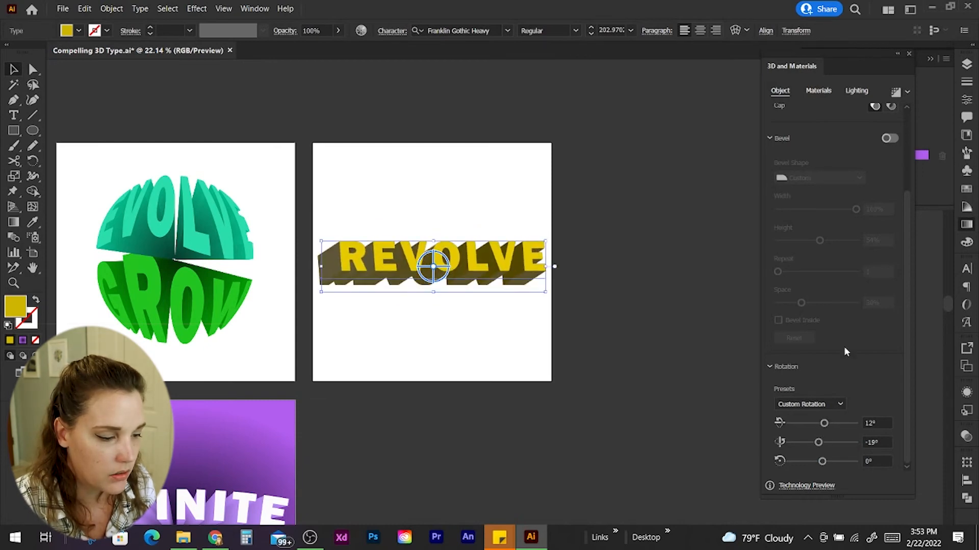
Deepen the REVOLVE text's extrusion slightly so its sides reach the artboard's left edge
{"action": "scroll", "coordinate": [841, 306], "scroll_direction": "up", "scroll_amount": 5}
{"action": "left_click_drag", "start_coordinate": [791, 192], "coordinate": [795, 195]}
{"action": "scroll", "coordinate": [824, 369], "scroll_direction": "down", "scroll_amount": 5}
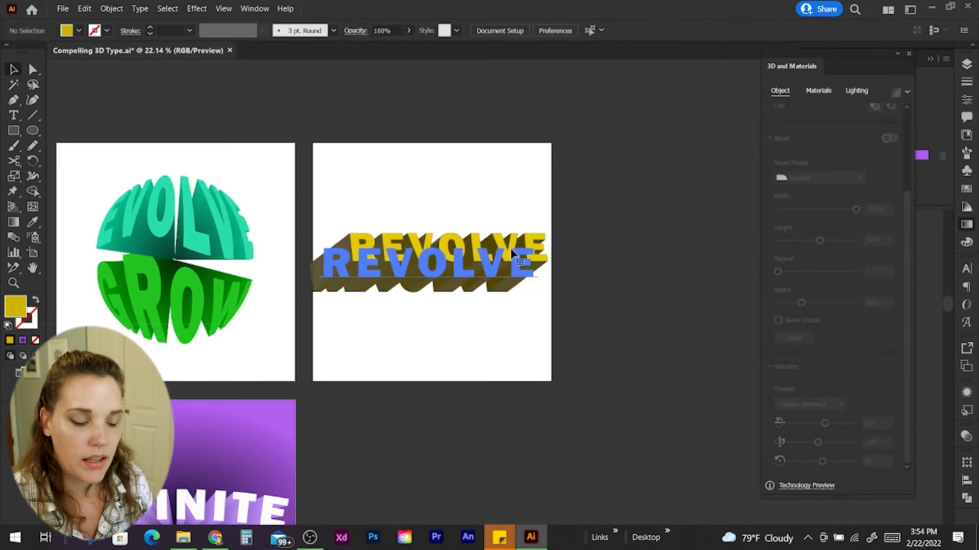
Adjust the REVOLVE text's lighting to 82% intensity, 50° height and 42% ambient light intensity
{"action": "left_click", "coordinate": [433, 262]}
{"action": "left_click", "coordinate": [855, 91]}
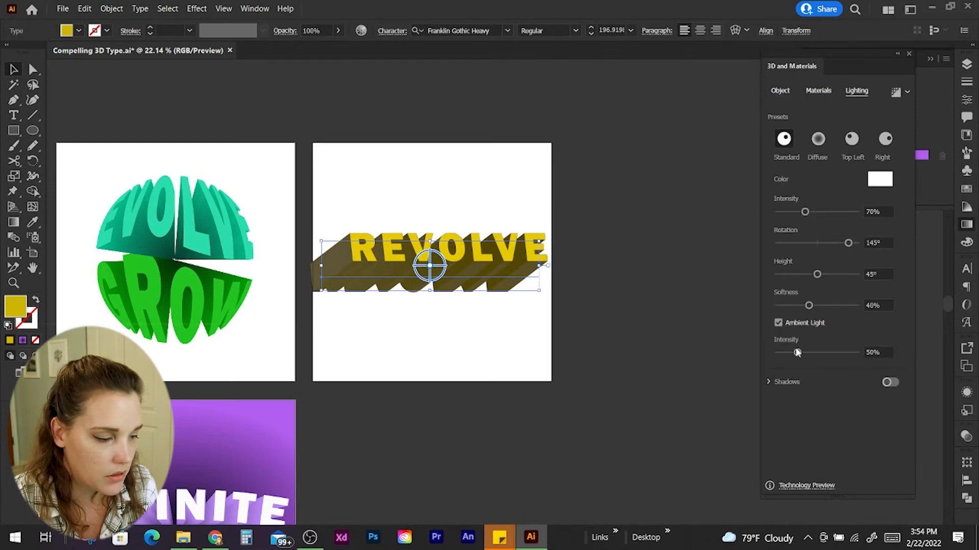
{"action": "left_click_drag", "start_coordinate": [798, 353], "coordinate": [798, 355]}
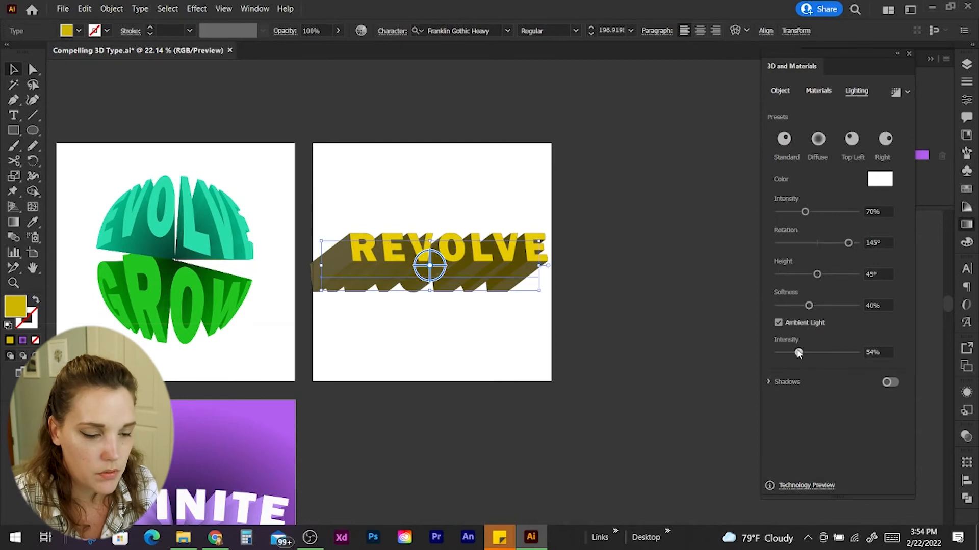
{"action": "left_click_drag", "start_coordinate": [798, 354], "coordinate": [796, 353]}
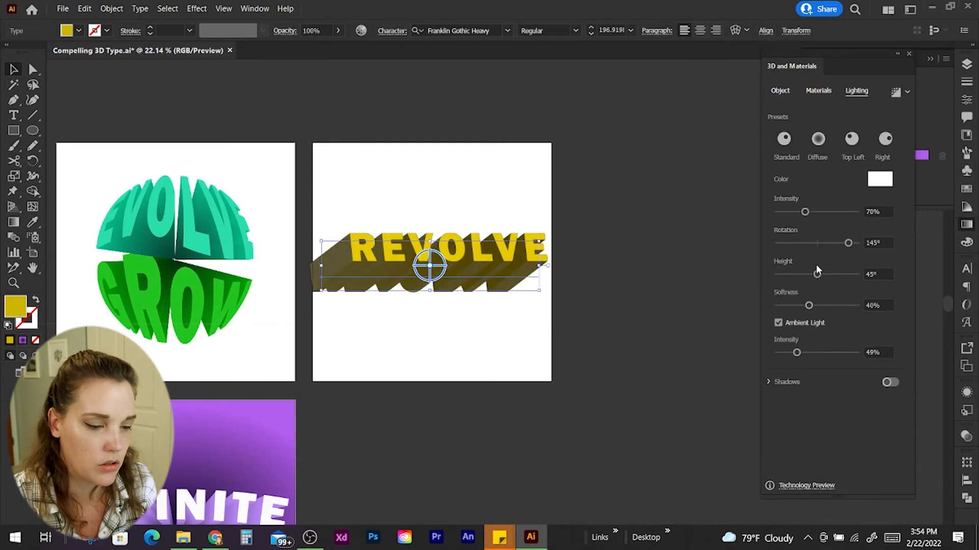
{"action": "left_click_drag", "start_coordinate": [817, 277], "coordinate": [822, 278]}
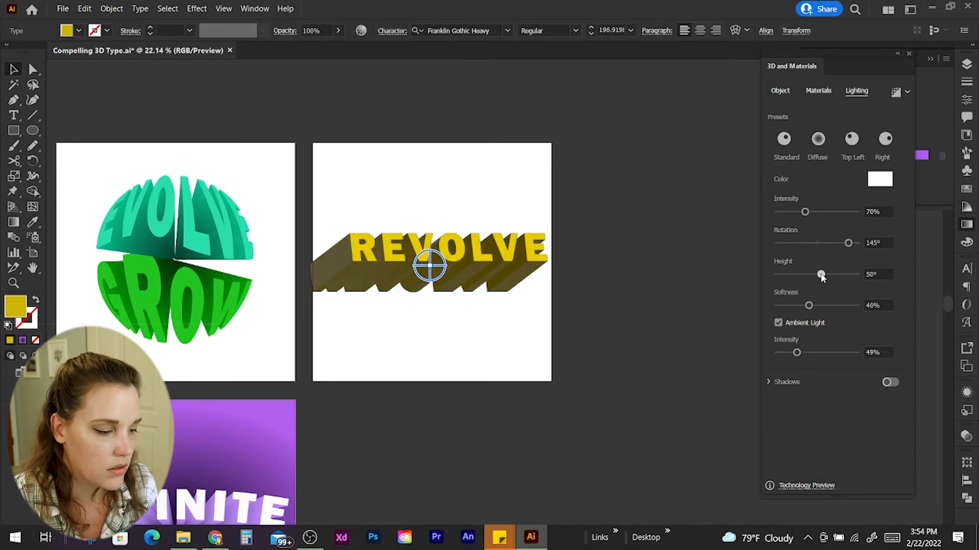
{"action": "left_click_drag", "start_coordinate": [805, 212], "coordinate": [811, 212]}
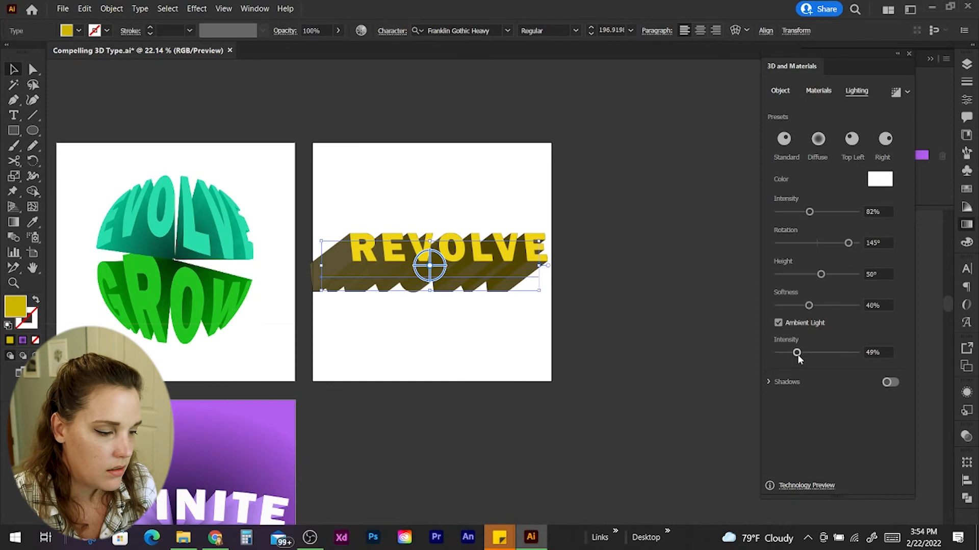
{"action": "left_click_drag", "start_coordinate": [797, 354], "coordinate": [795, 353]}
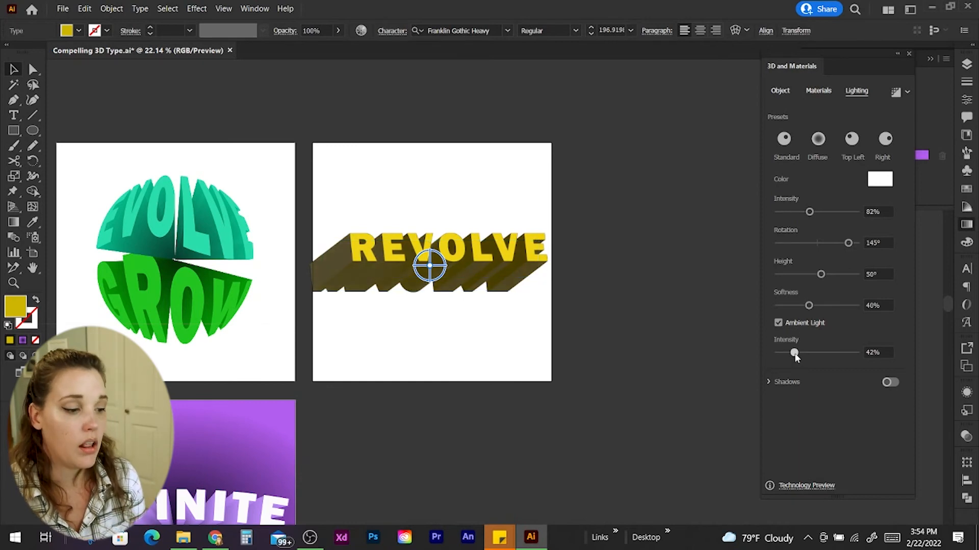
Tilt the REVOLVE text further, shift it lower on the artboard and extend its extrusion depth to 16.0278 in
{"action": "mouse_move", "coordinate": [449, 255]}
{"action": "left_mouse_down"}
{"action": "mouse_move", "coordinate": [472, 236]}
{"action": "mouse_move", "coordinate": [435, 251]}
{"action": "mouse_move", "coordinate": [426, 321]}
{"action": "mouse_move", "coordinate": [439, 256]}
{"action": "left_mouse_up"}
{"action": "scroll", "coordinate": [836, 387], "scroll_direction": "down", "scroll_amount": 4}
{"action": "left_click_drag", "start_coordinate": [818, 443], "coordinate": [817, 443]}
{"action": "left_click_drag", "start_coordinate": [825, 424], "coordinate": [826, 428]}
{"action": "left_click_drag", "start_coordinate": [471, 262], "coordinate": [466, 311]}
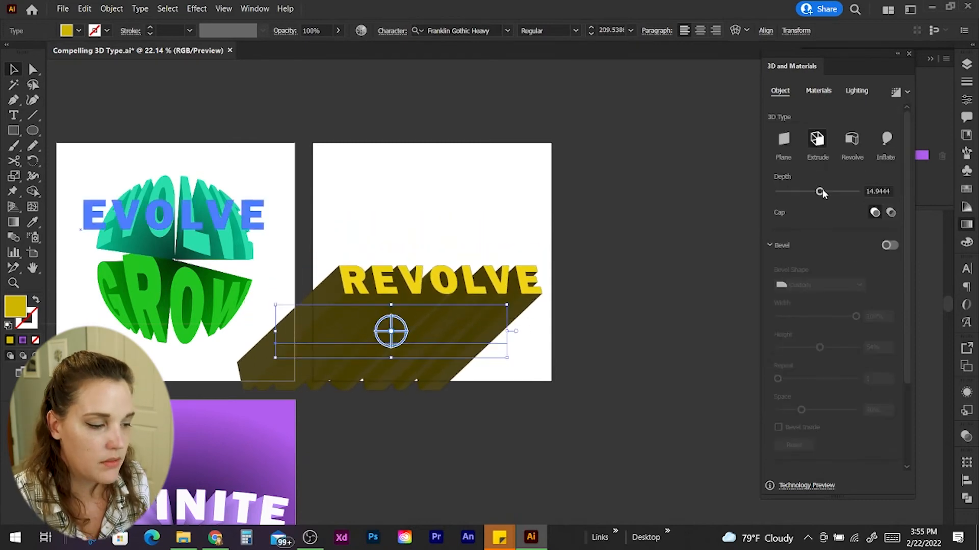
{"action": "left_click_drag", "start_coordinate": [820, 197], "coordinate": [824, 198]}
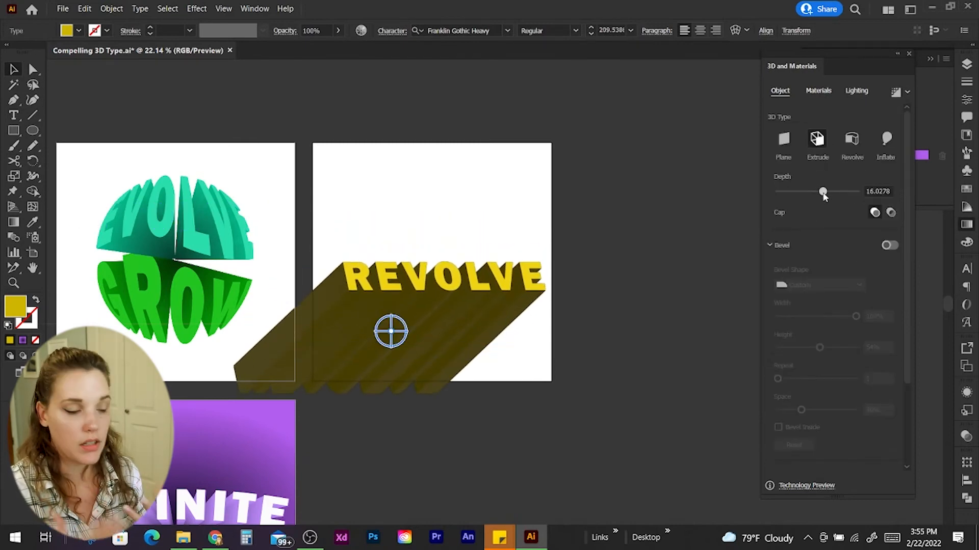
{"action": "left_click", "coordinate": [568, 262]}
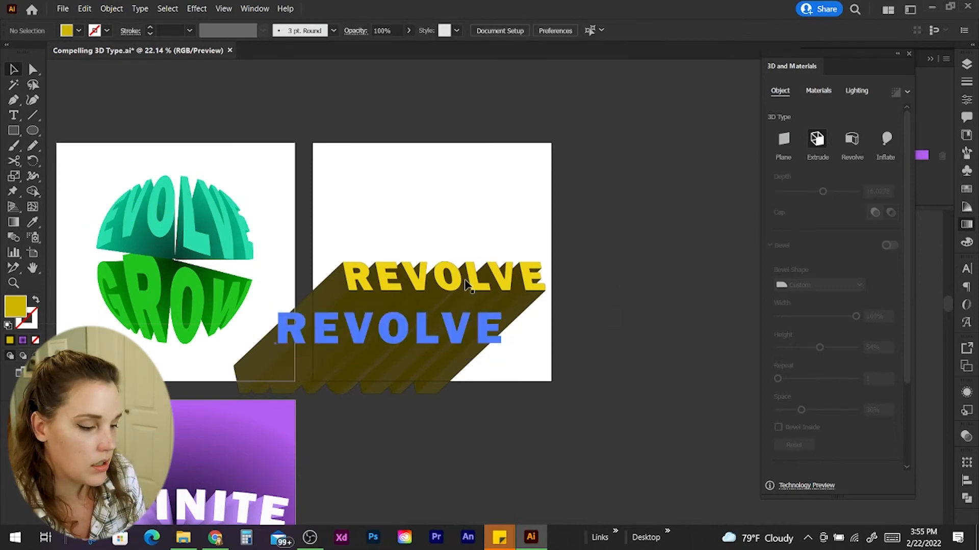
Replace the word REVOLVE with CREATE and place the extruded word near the top of the artboard
{"action": "key", "text": "t"}
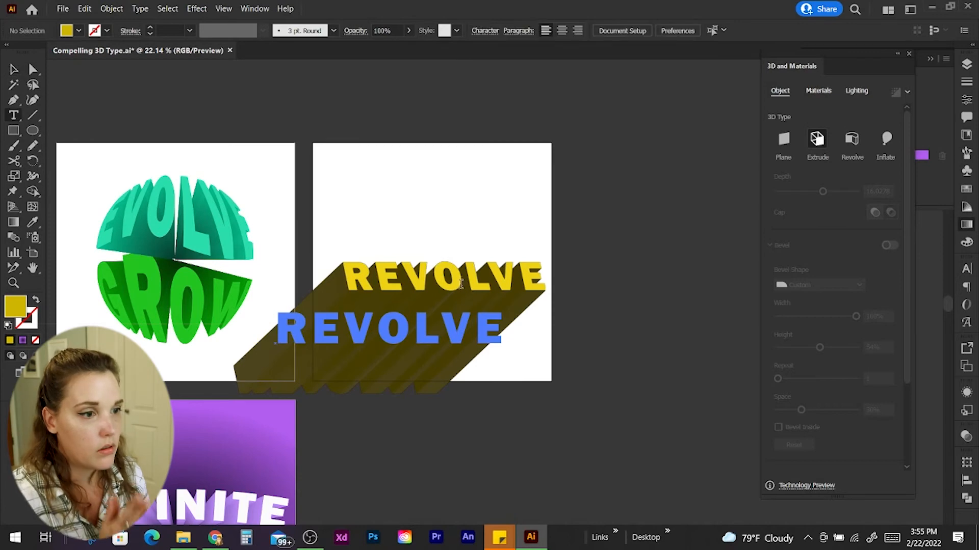
{"action": "double_click", "coordinate": [463, 276]}
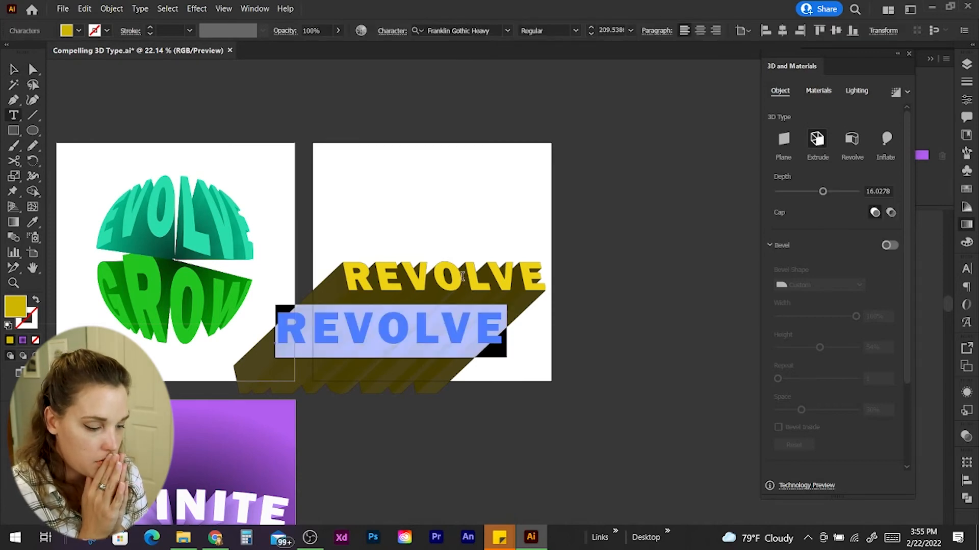
{"action": "type", "text": "CREATE"}
{"action": "key", "text": "Escape"}
{"action": "left_click_drag", "start_coordinate": [464, 347], "coordinate": [464, 251]}
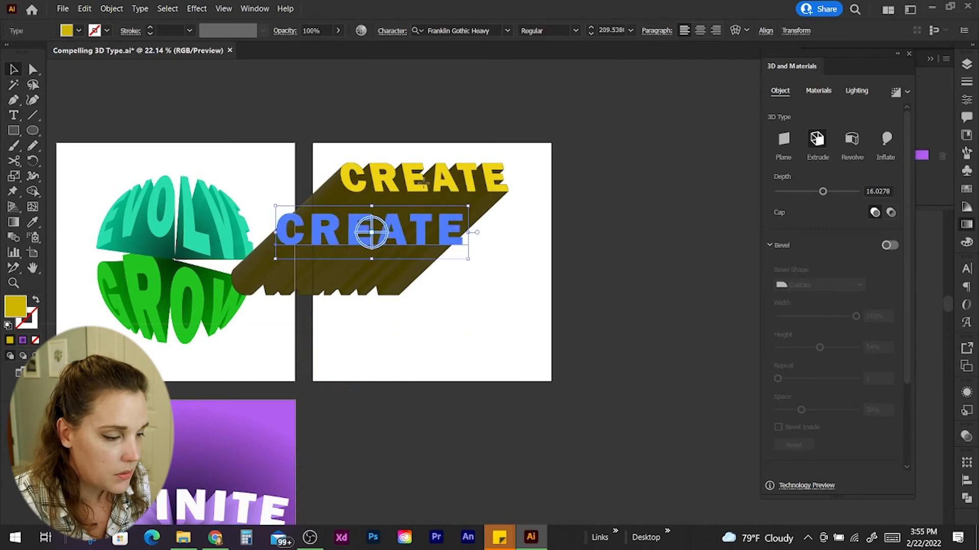
Turn the copy of the extruded text below CREATE into a second line reading YOUR OWN
{"action": "key", "text": "t"}
{"action": "double_click", "coordinate": [451, 232]}
{"action": "type", "text": "YOUR OWN"}
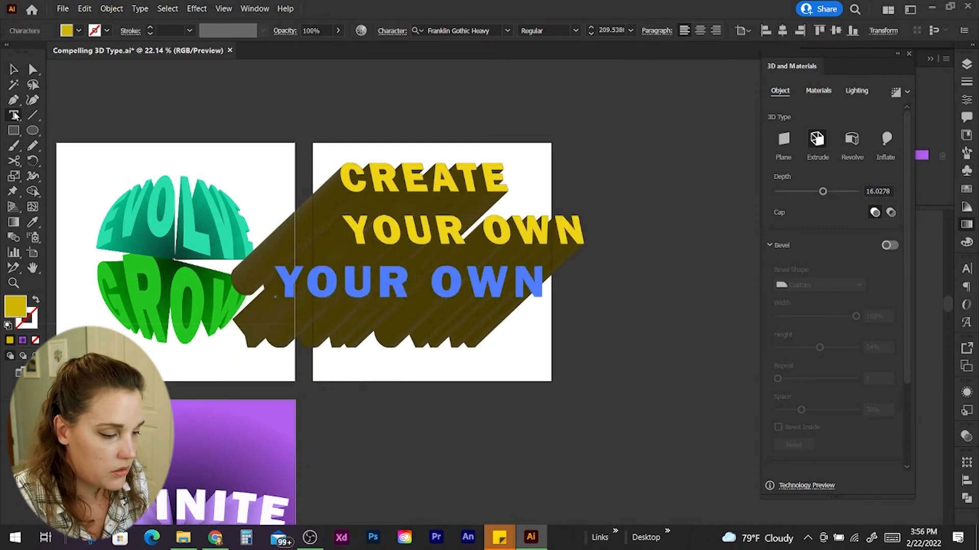
{"action": "key", "text": "Escape"}
{"action": "left_click", "coordinate": [581, 386]}
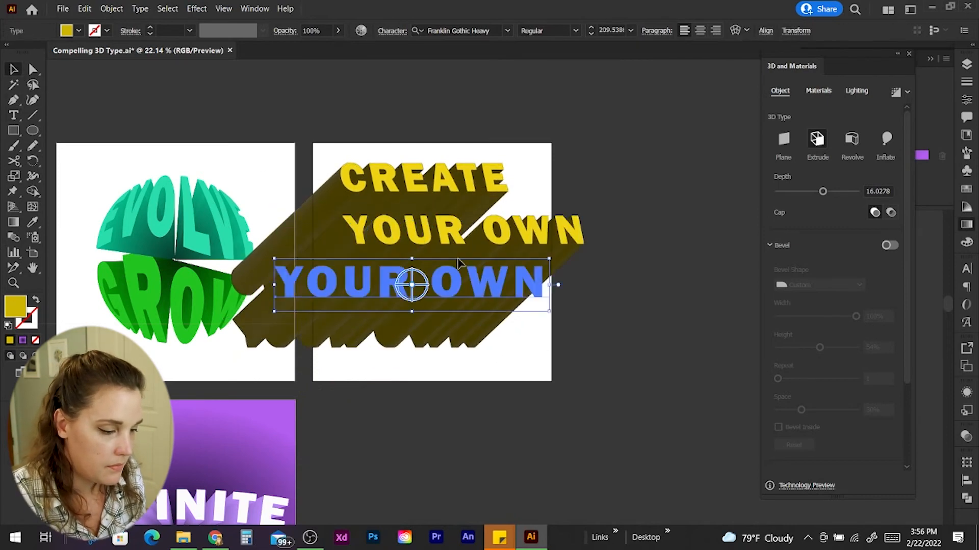
Duplicate the YOUR OWN line below itself and change the copy's wording to MAGIC
{"action": "left_click_drag", "start_coordinate": [460, 240], "coordinate": [461, 305]}
{"action": "key", "text": "t"}
{"action": "triple_click", "coordinate": [451, 292]}
{"action": "type", "text": "MAGIC"}
{"action": "left_click", "coordinate": [14, 72]}
{"action": "left_click", "coordinate": [566, 205]}
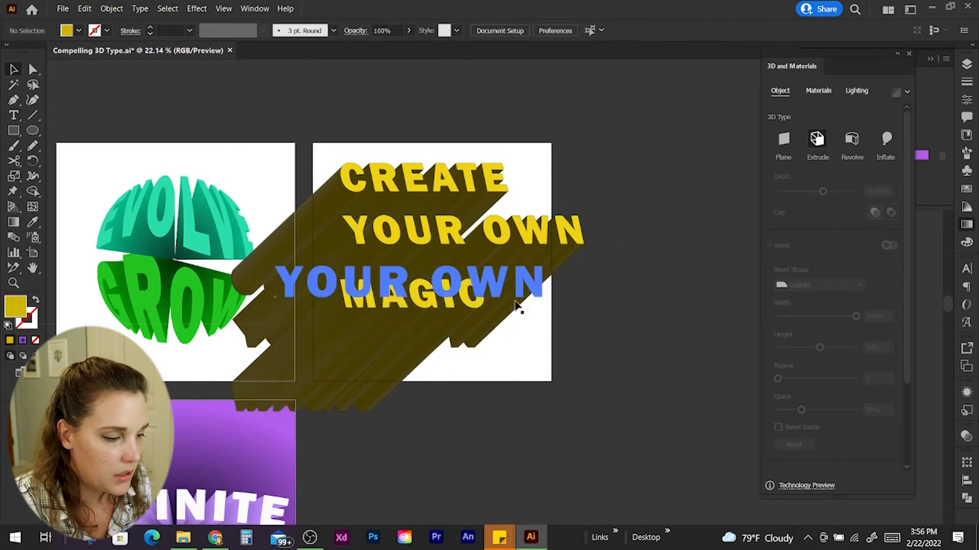
Resize and reposition CREATE, YOUR OWN and MAGIC so the faces of all three lines fit across the artboard
{"action": "left_click_drag", "start_coordinate": [474, 309], "coordinate": [492, 294]}
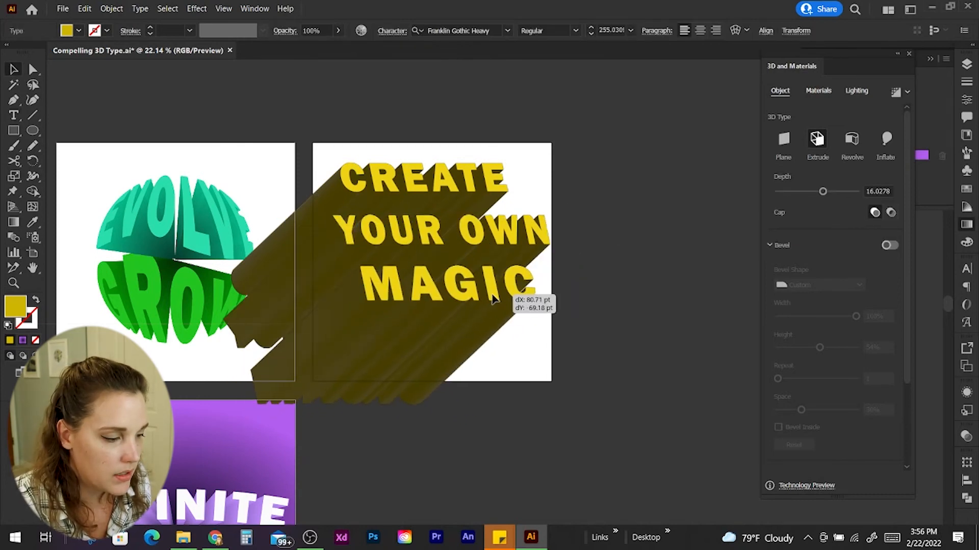
{"action": "left_click_drag", "start_coordinate": [435, 170], "coordinate": [424, 171]}
{"action": "left_click_drag", "start_coordinate": [522, 231], "coordinate": [527, 227]}
{"action": "left_click_drag", "start_coordinate": [527, 227], "coordinate": [522, 227]}
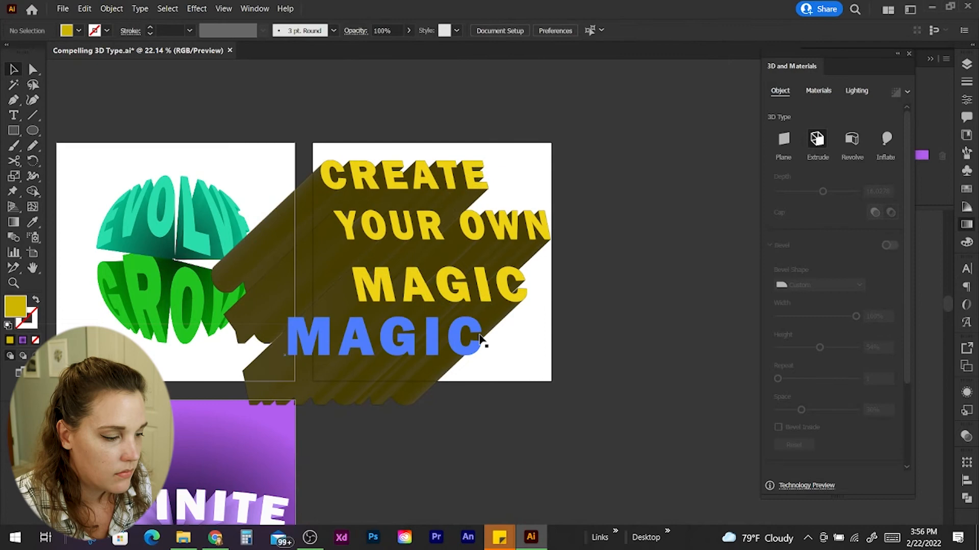
Change the MAGIC text's fill colour to light blue
{"action": "left_click", "coordinate": [484, 341]}
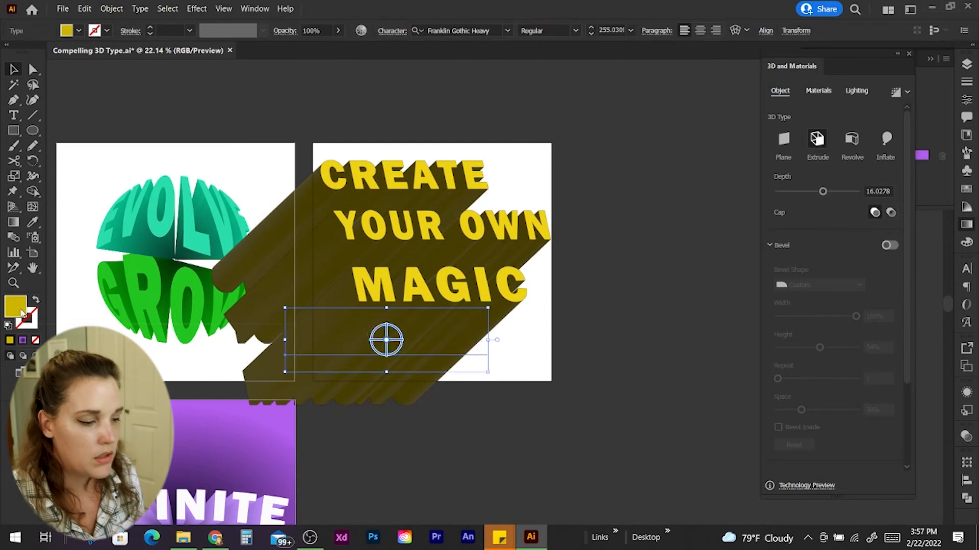
{"action": "double_click", "coordinate": [15, 307]}
{"action": "left_click", "coordinate": [293, 331]}
{"action": "left_click", "coordinate": [510, 325]}
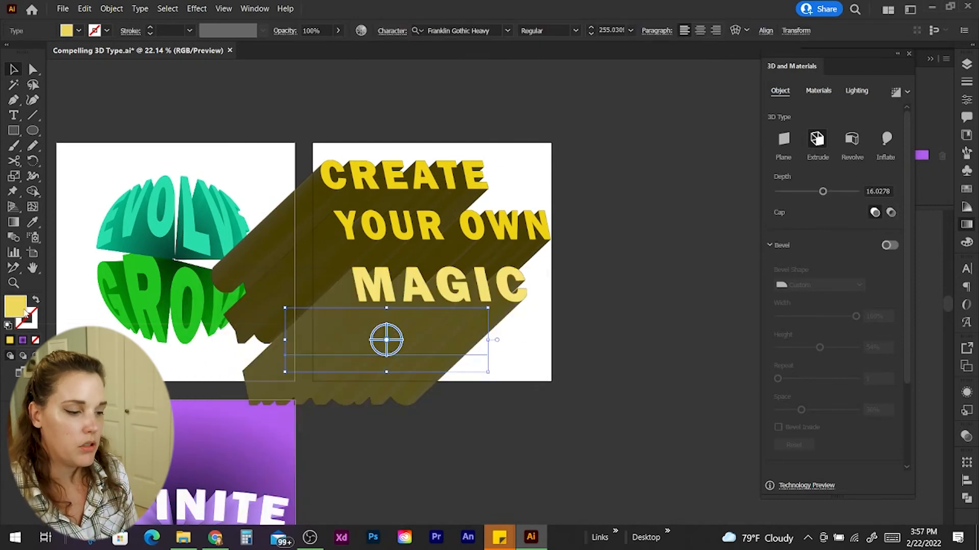
{"action": "double_click", "coordinate": [15, 307]}
{"action": "left_click", "coordinate": [382, 391]}
{"action": "left_click", "coordinate": [281, 328]}
{"action": "left_click", "coordinate": [490, 328]}
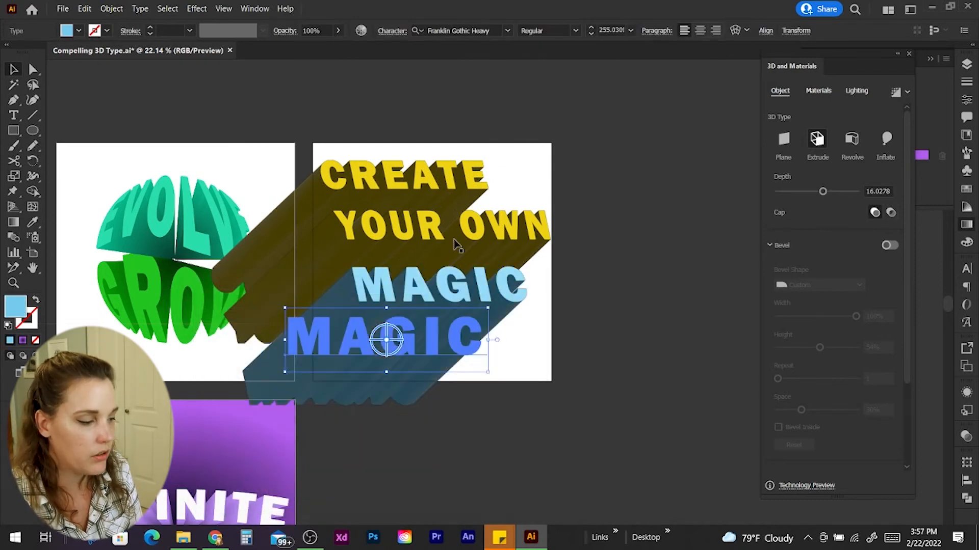
Change the YOUR OWN text's fill colour to bright orange
{"action": "left_click", "coordinate": [457, 240]}
{"action": "double_click", "coordinate": [21, 309]}
{"action": "left_click", "coordinate": [380, 465]}
{"action": "left_click", "coordinate": [351, 373]}
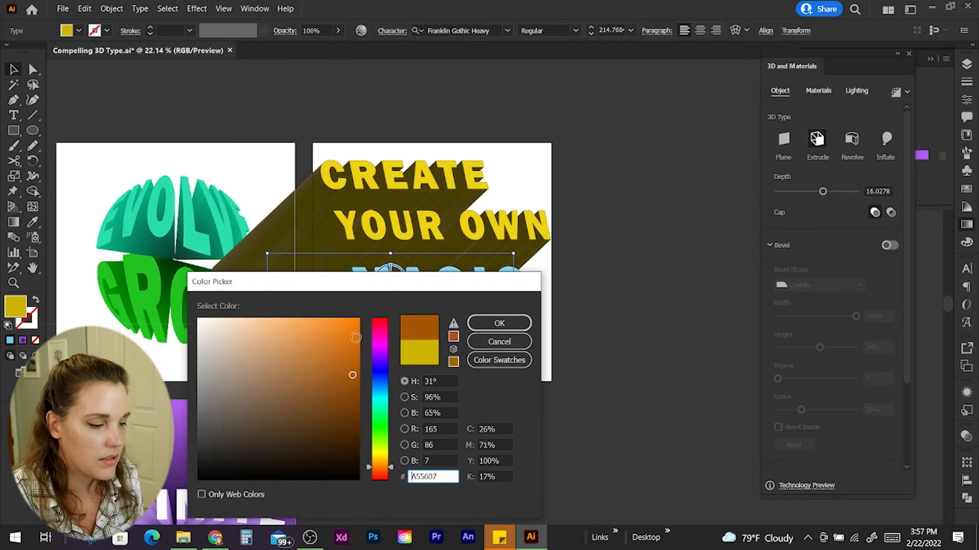
{"action": "left_click", "coordinate": [499, 323]}
{"action": "left_click", "coordinate": [443, 134]}
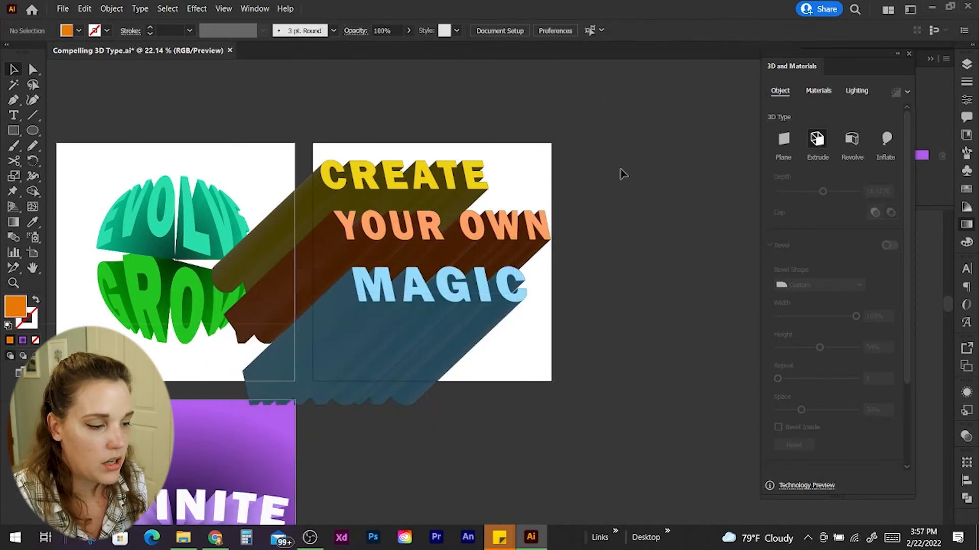
Draw a rectangle covering the whole artboard, behind the three text lines, and fill it with bright yellow
{"action": "left_click_drag", "start_coordinate": [312, 142], "coordinate": [468, 278]}
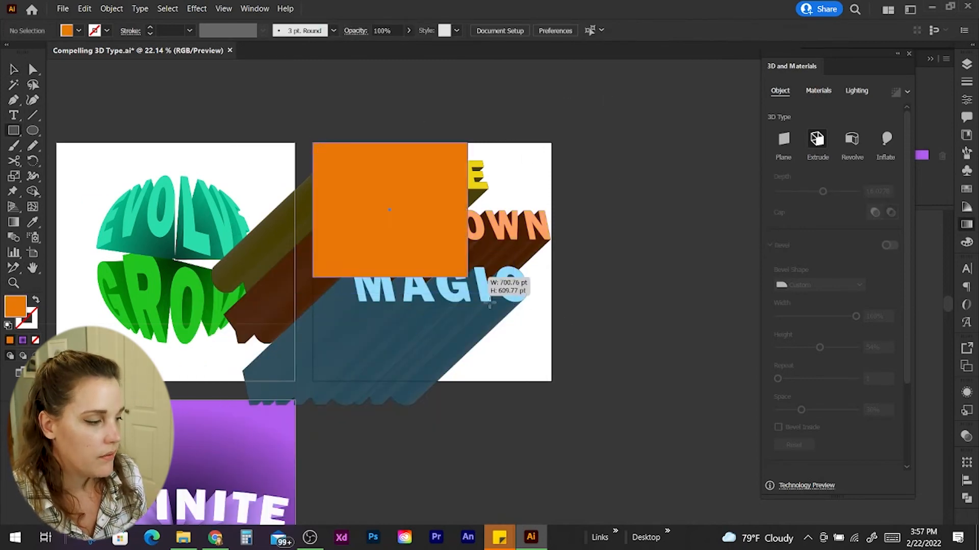
{"action": "left_click_drag", "start_coordinate": [468, 277], "coordinate": [552, 381]}
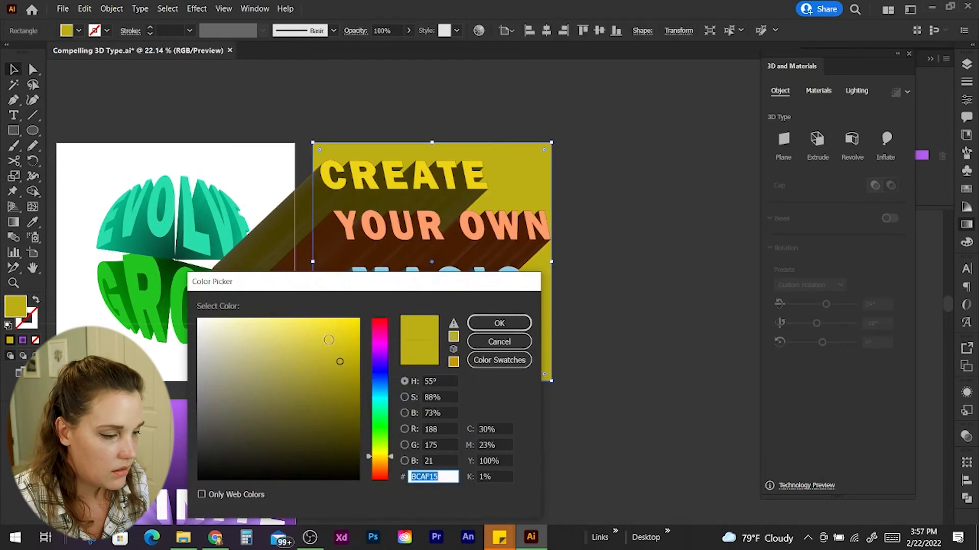
{"action": "left_click_drag", "start_coordinate": [322, 337], "coordinate": [335, 330]}
{"action": "left_click", "coordinate": [499, 323]}
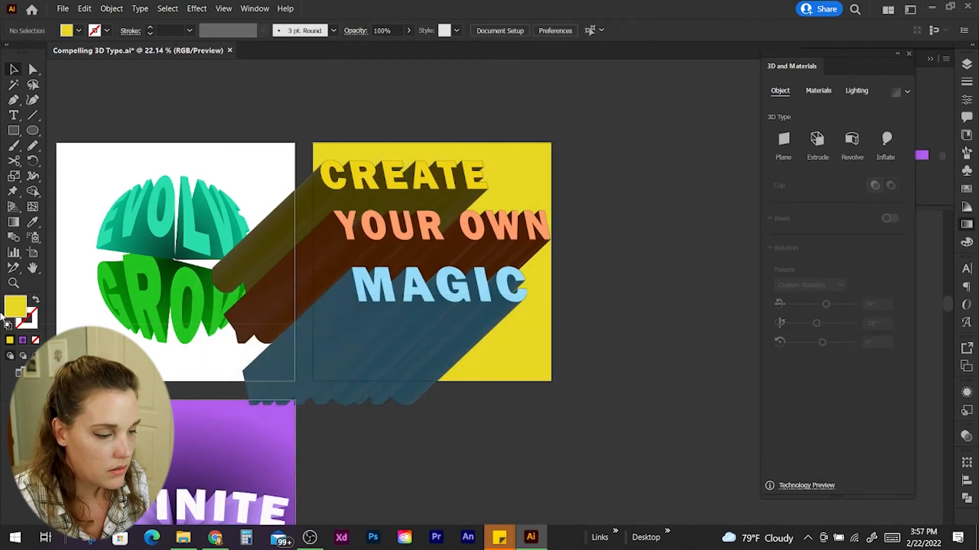
Refine the background rectangle's fill to a softer, warmer yellow
{"action": "double_click", "coordinate": [14, 312]}
{"action": "key", "text": "Escape"}
{"action": "double_click", "coordinate": [11, 305]}
{"action": "left_click", "coordinate": [507, 321]}
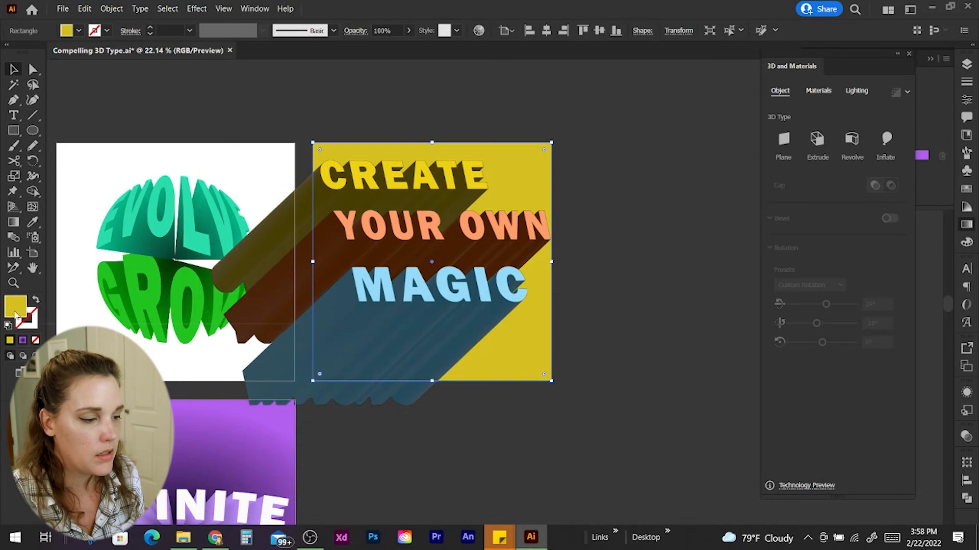
{"action": "double_click", "coordinate": [15, 313]}
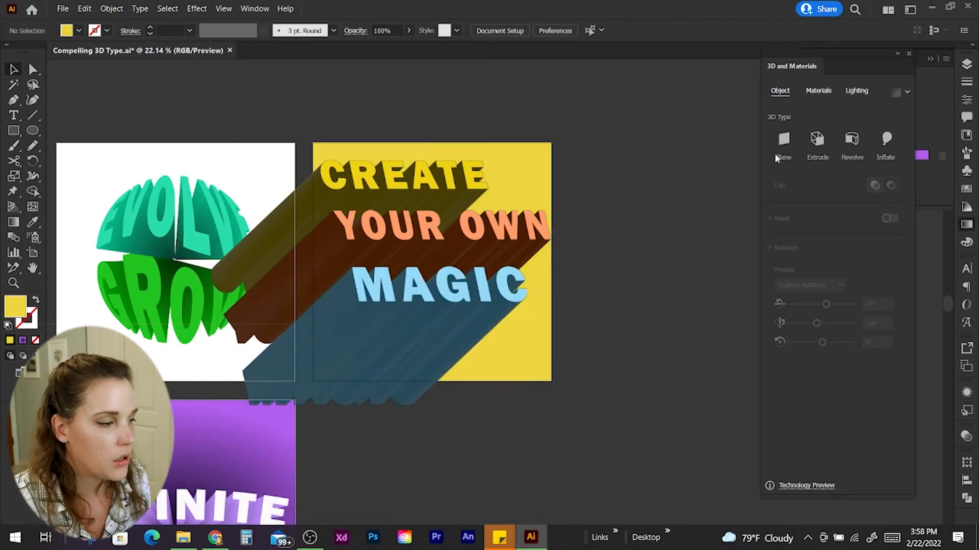
Bring the yellow background rectangle in front of the three extruded text lines
{"action": "left_click", "coordinate": [492, 160]}
{"action": "key", "text": "ctrl+shift+bracketright"}
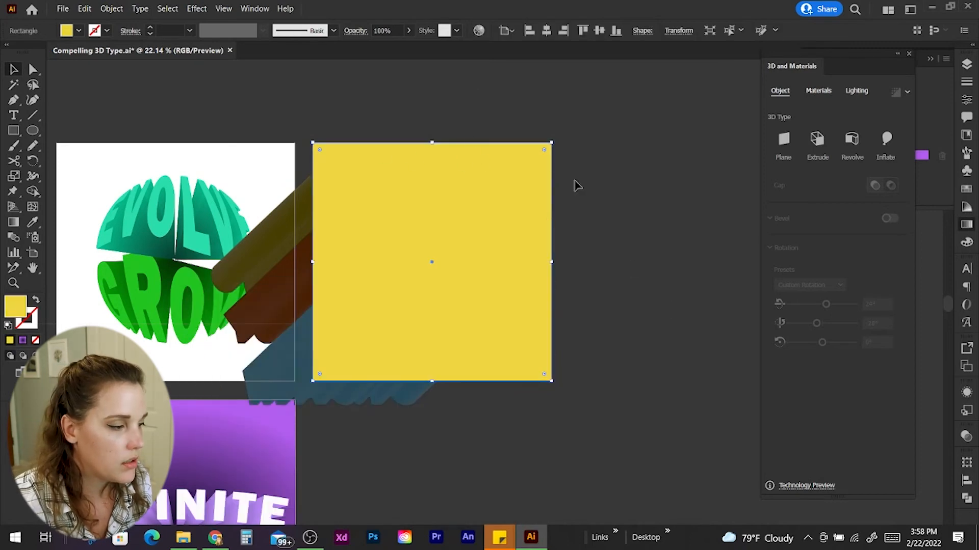
{"action": "left_click", "coordinate": [111, 9]}
{"action": "mouse_move", "coordinate": [126, 25]}
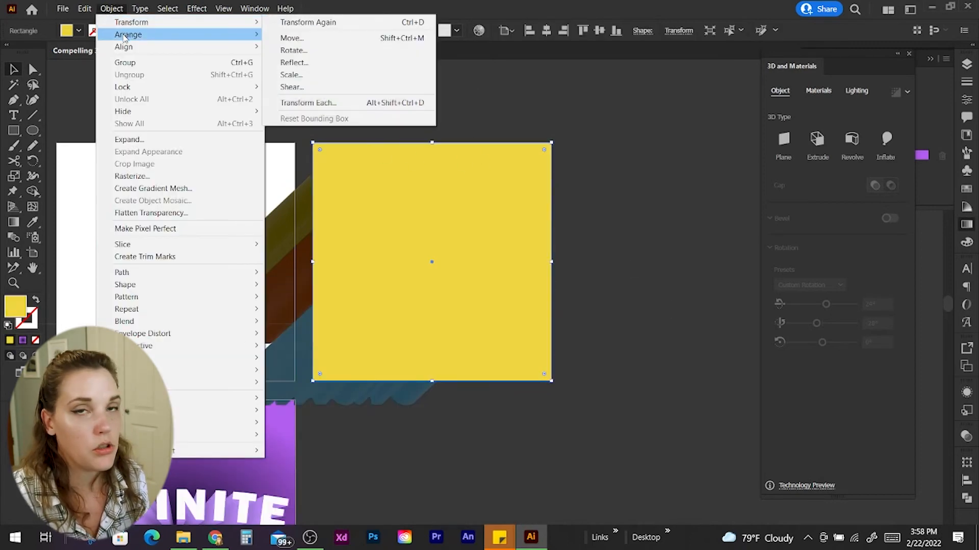
{"action": "left_click", "coordinate": [112, 10]}
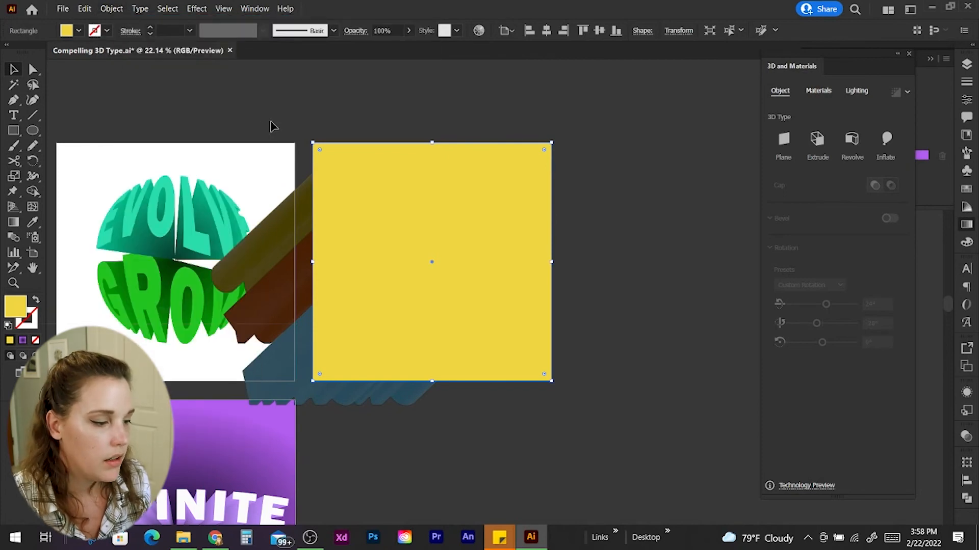
Make a clipping mask from the yellow rectangle and the three extruded text lines so their extrusions are confined to the artboard
{"action": "left_click_drag", "start_coordinate": [318, 113], "coordinate": [583, 433]}
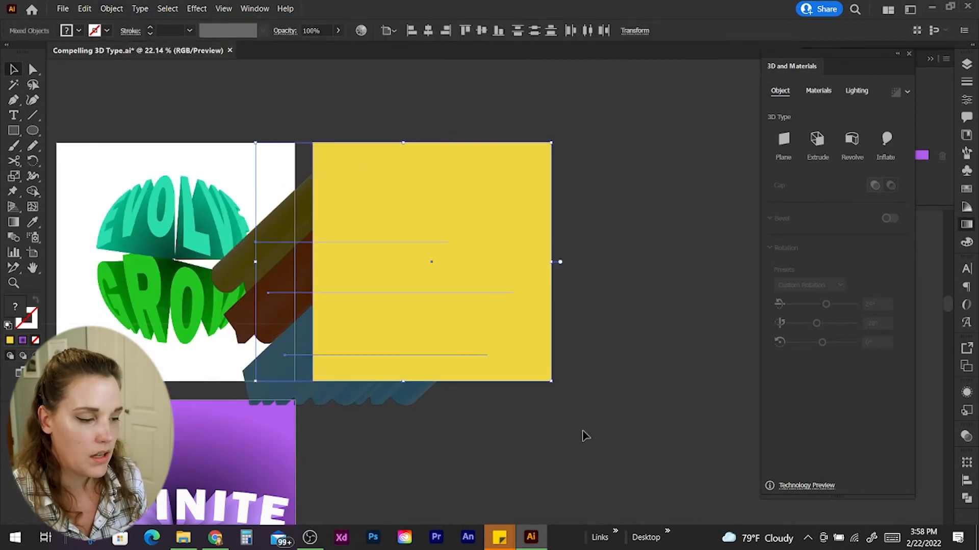
{"action": "key", "text": "ctrl+shift+bracketleft"}
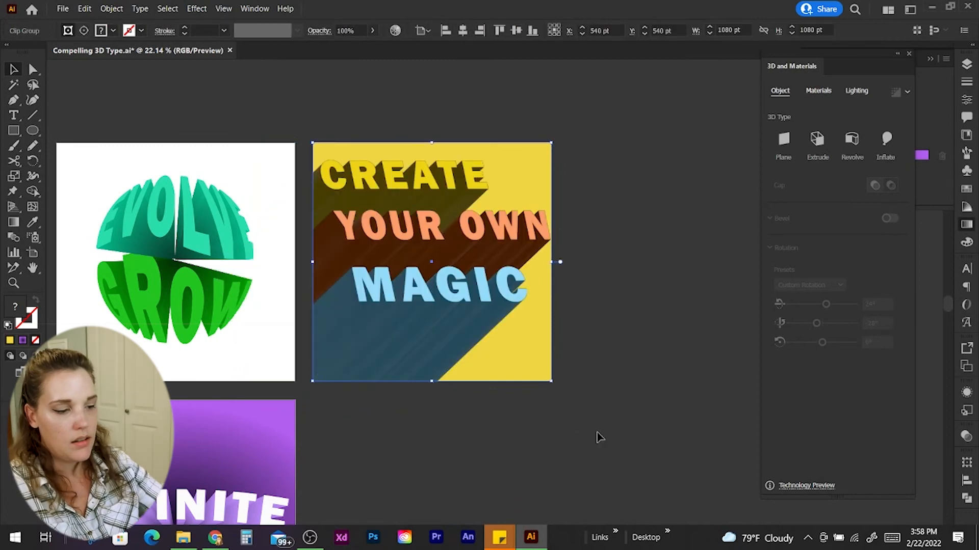
{"action": "left_click", "coordinate": [645, 431]}
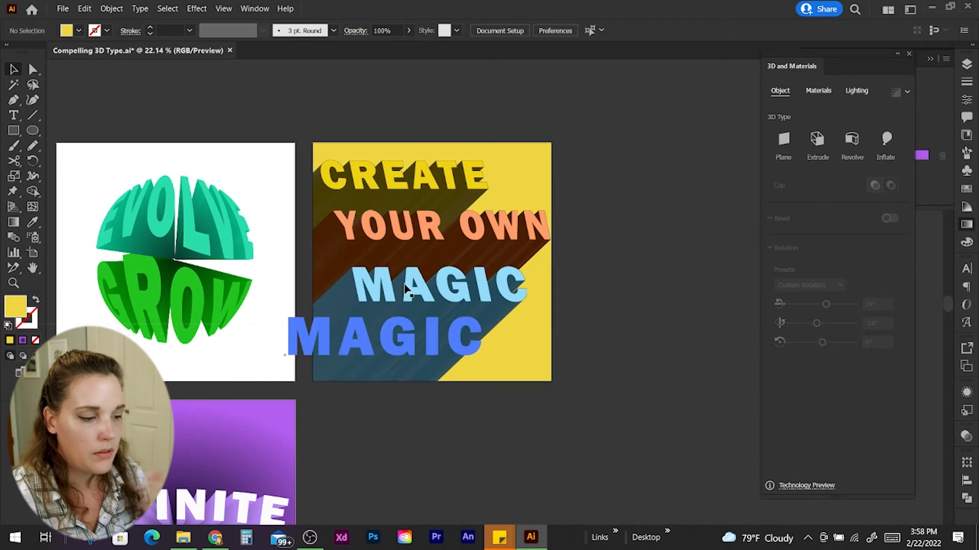
{"action": "left_click", "coordinate": [528, 297]}
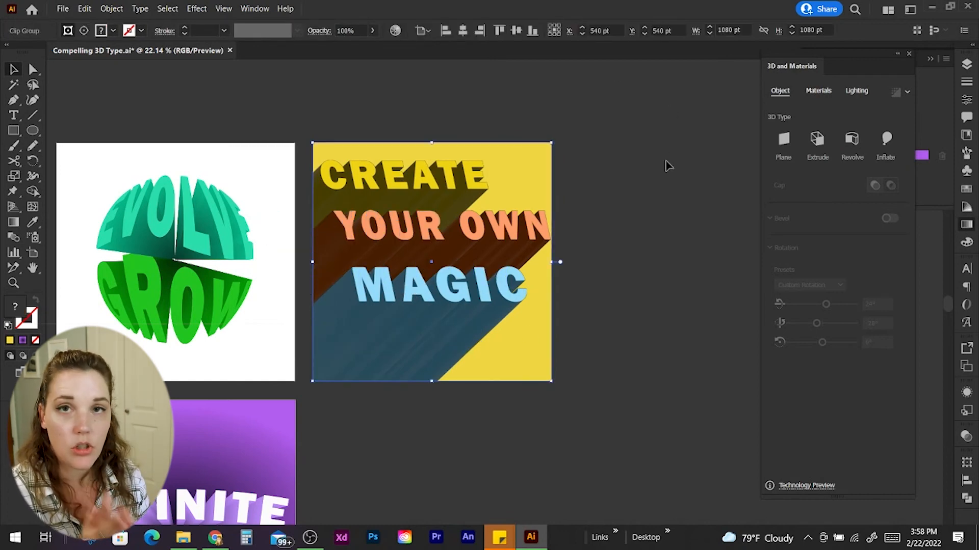
{"action": "left_click", "coordinate": [653, 174]}
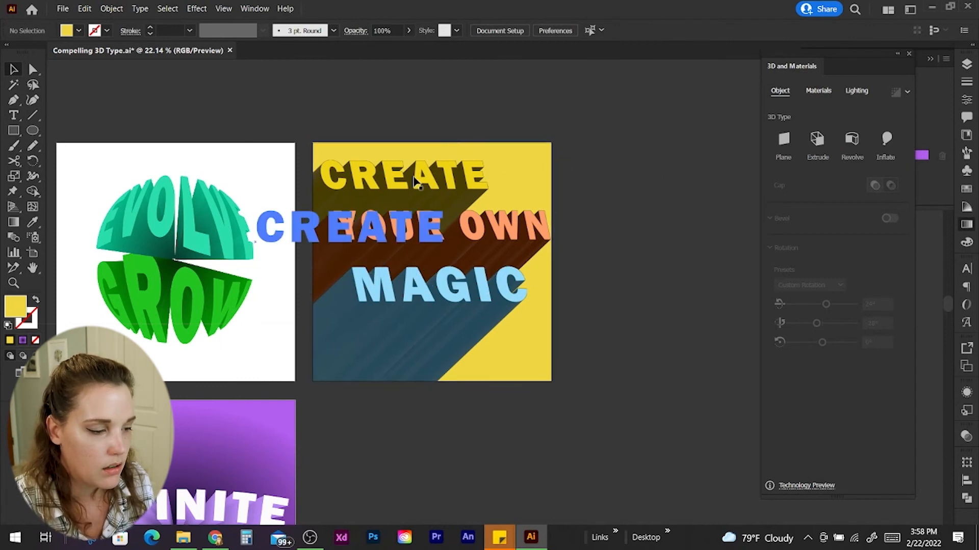
Isolate the clip group, turn on the bevel for the CREATE text, and set its bevel width to 40%
{"action": "double_click", "coordinate": [455, 191]}
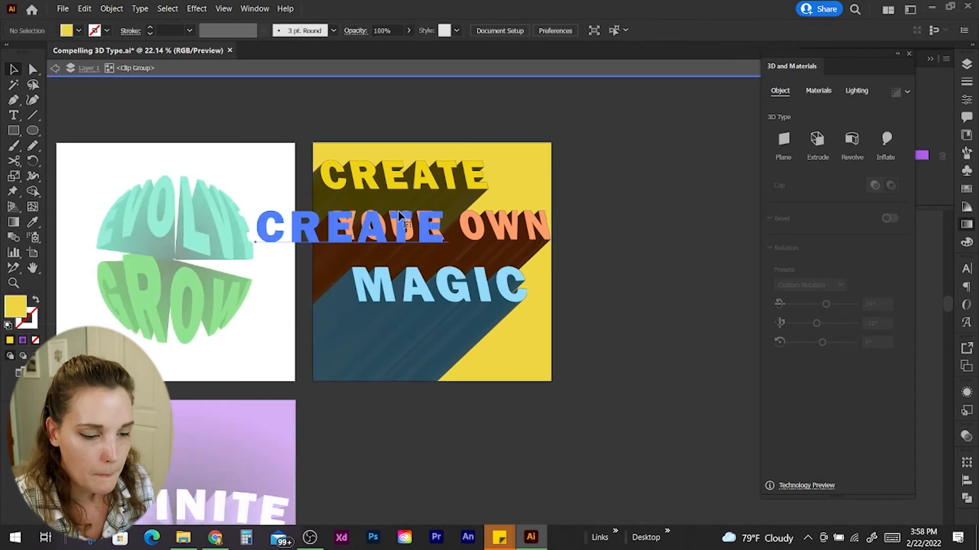
{"action": "left_click", "coordinate": [428, 229]}
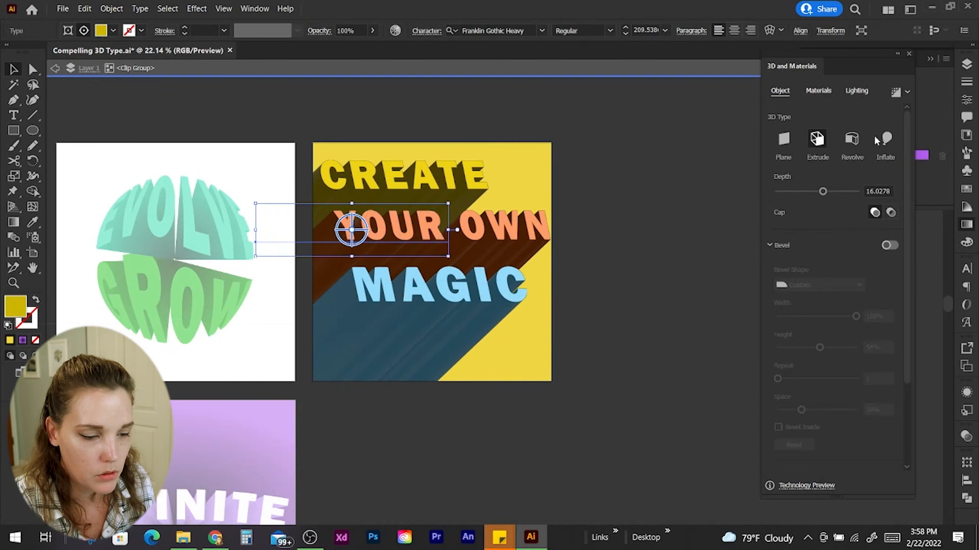
{"action": "left_click", "coordinate": [892, 245]}
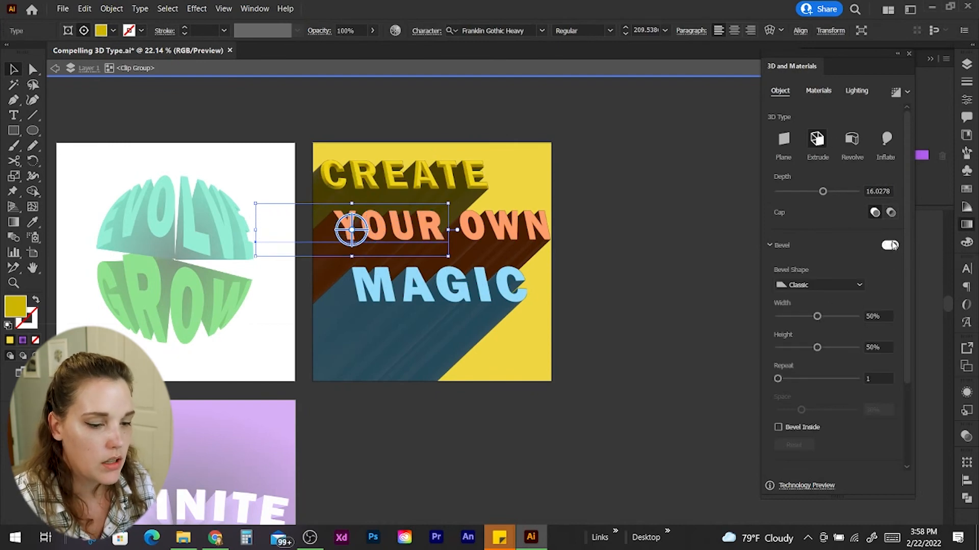
{"action": "left_click_drag", "start_coordinate": [816, 316], "coordinate": [808, 317]}
Try the Round bevel shape at 45% width, Convex, and Classic Outline on the CREATE text
{"action": "left_click", "coordinate": [825, 284]}
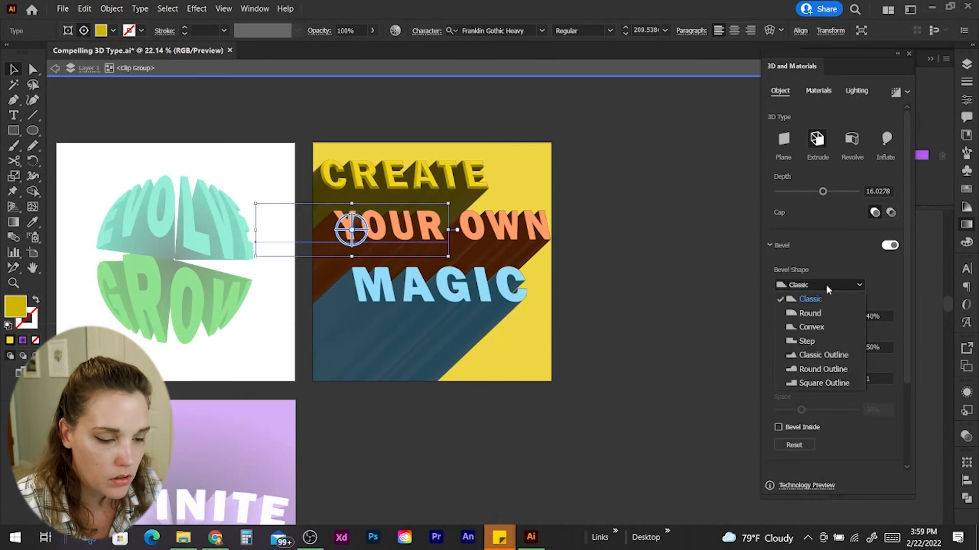
{"action": "left_click", "coordinate": [824, 285]}
{"action": "left_click", "coordinate": [824, 284]}
{"action": "left_click", "coordinate": [811, 312]}
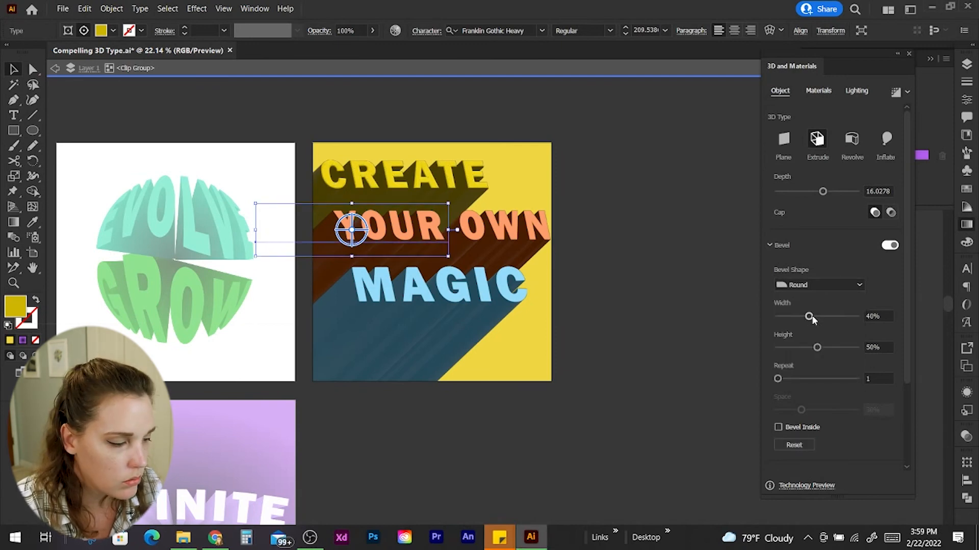
{"action": "left_click_drag", "start_coordinate": [809, 317], "coordinate": [813, 316]}
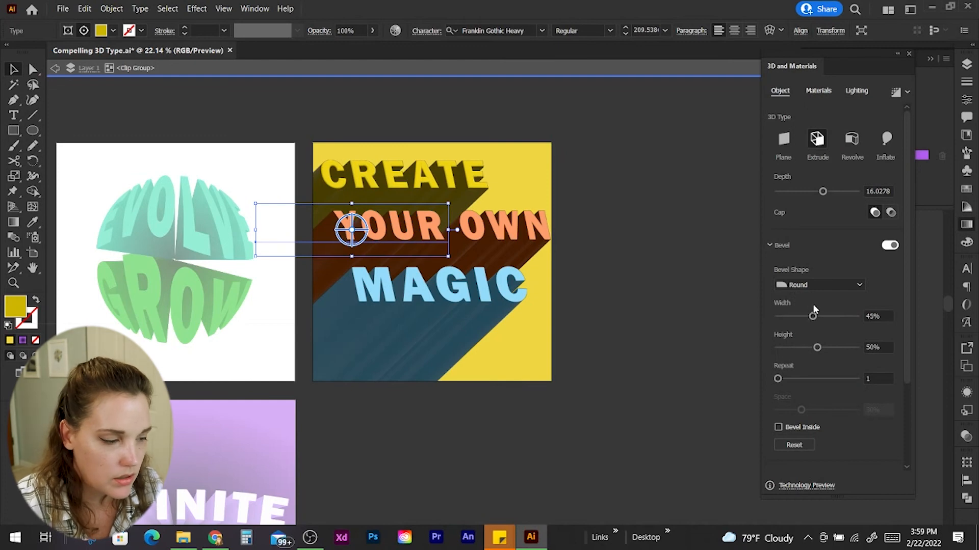
{"action": "left_click", "coordinate": [815, 285]}
{"action": "left_click", "coordinate": [811, 327]}
{"action": "left_click", "coordinate": [816, 289]}
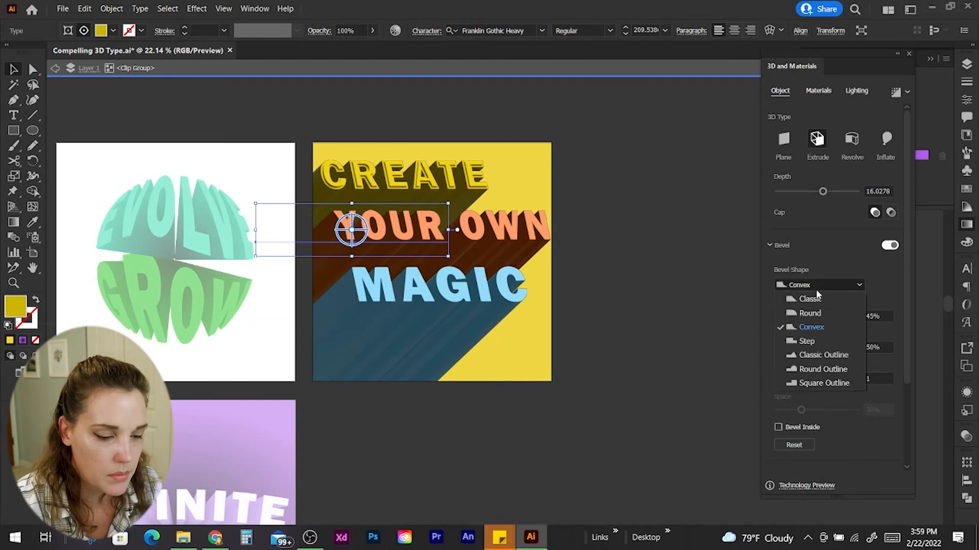
{"action": "left_click", "coordinate": [819, 327]}
{"action": "left_click", "coordinate": [815, 287]}
{"action": "left_click", "coordinate": [812, 347]}
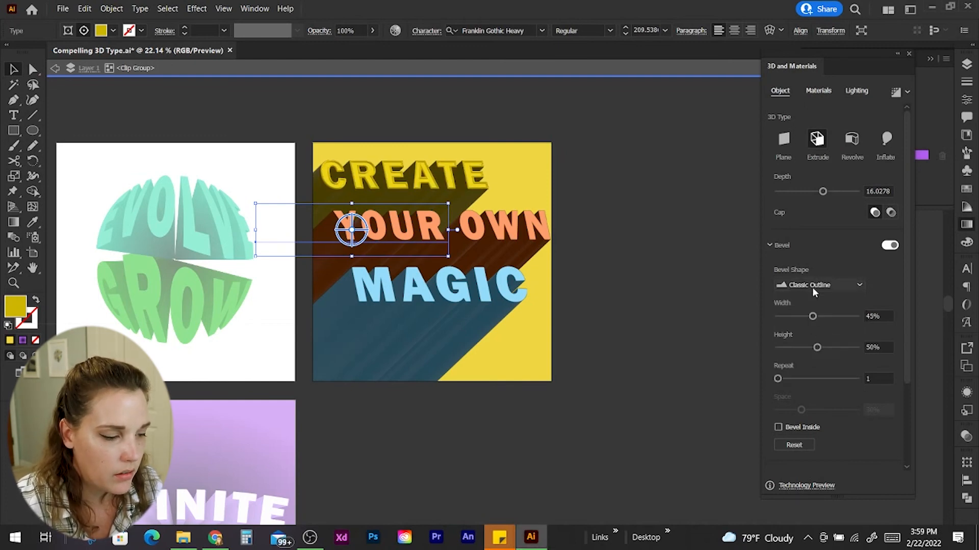
Set the CREATE text's bevel width to 51% and height to 54%, compare the outline shapes, and choose the Classic bevel shape
{"action": "left_click_drag", "start_coordinate": [812, 317], "coordinate": [820, 347]}
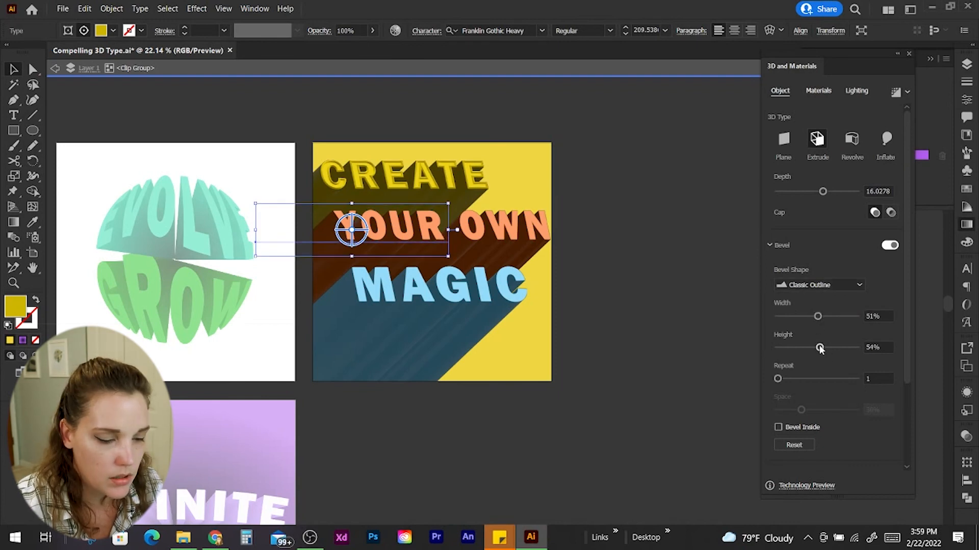
{"action": "left_click", "coordinate": [807, 286]}
{"action": "left_click", "coordinate": [815, 369]}
{"action": "left_click", "coordinate": [811, 286]}
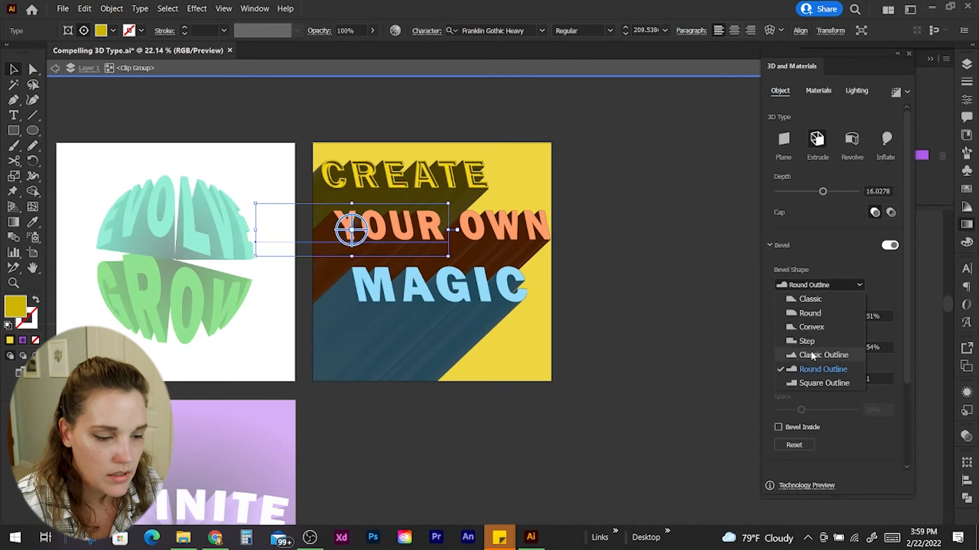
{"action": "left_click", "coordinate": [815, 382]}
{"action": "left_click", "coordinate": [808, 285]}
{"action": "left_click", "coordinate": [812, 299]}
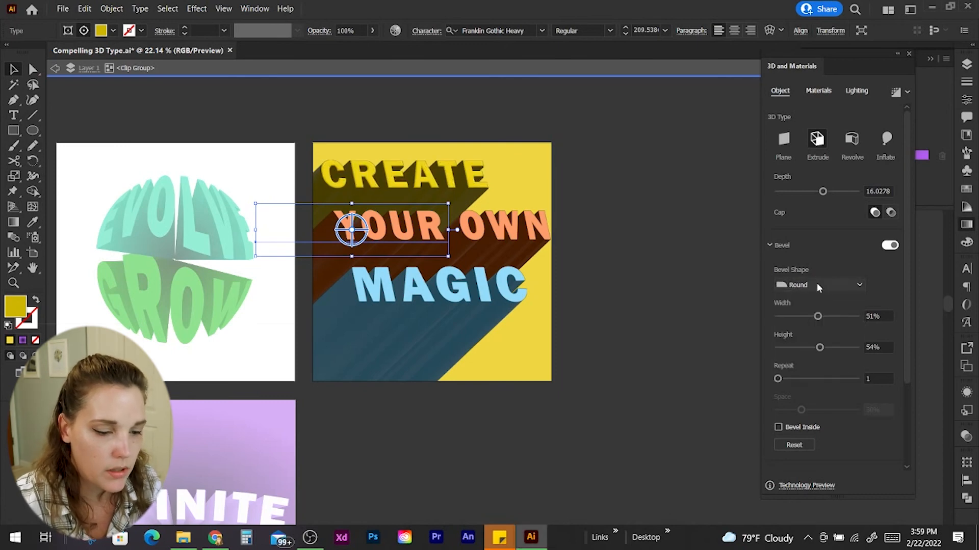
Turn on the Classic bevel for the YOUR OWN text and select the MAGIC text for beveling
{"action": "key", "text": "ctrl+v"}
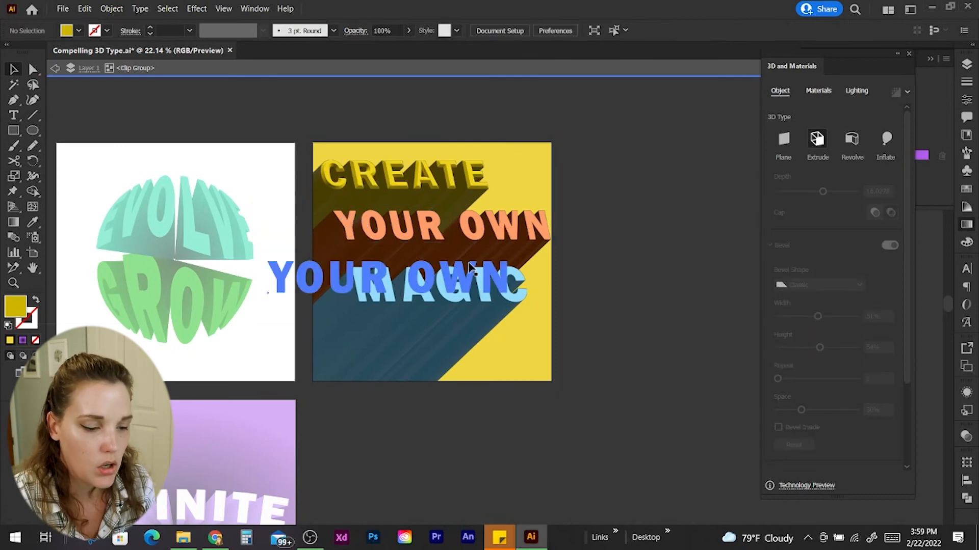
{"action": "key", "text": "ctrl+z"}
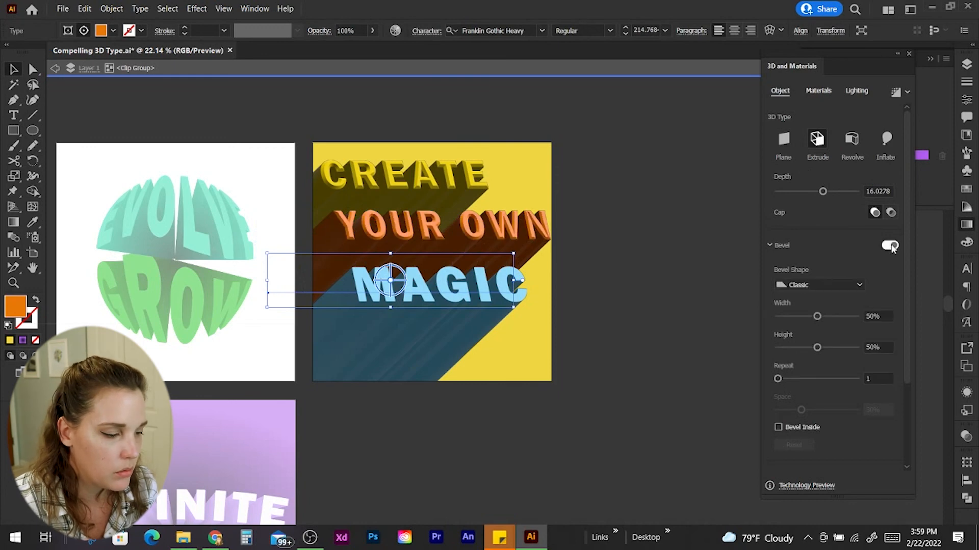
{"action": "key", "text": "ctrl+v"}
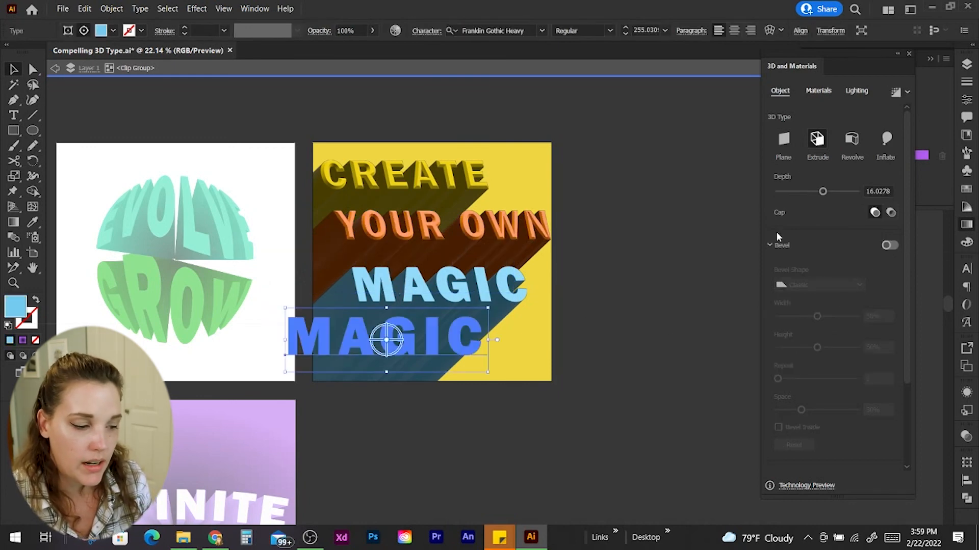